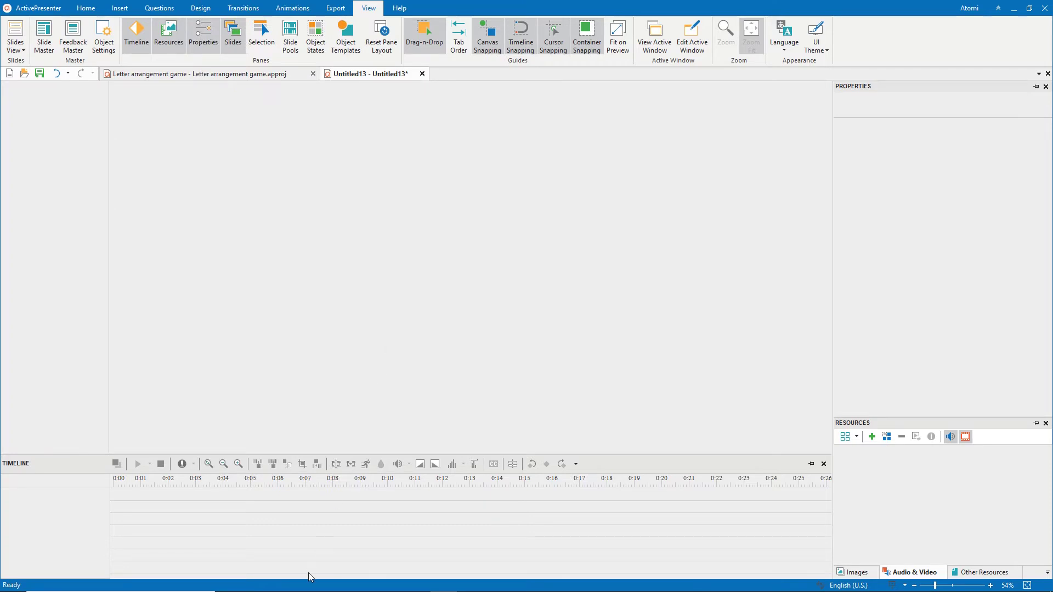
# Step: Import all files from the letter arrangement folder in Downloads into the project resources and show the imported images
pyautogui.click(285, 584)
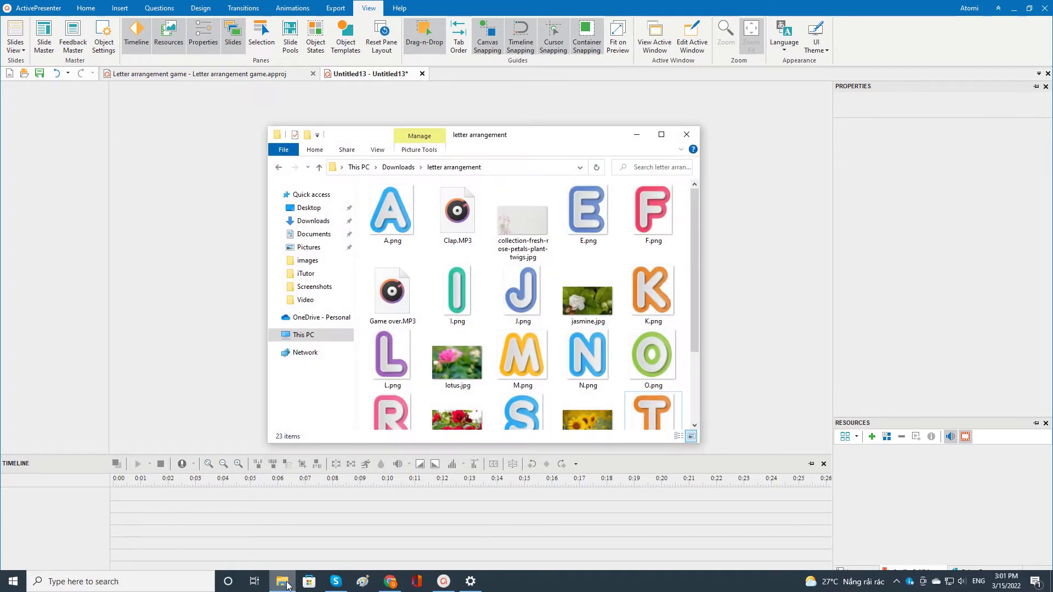
pyautogui.click(396, 354)
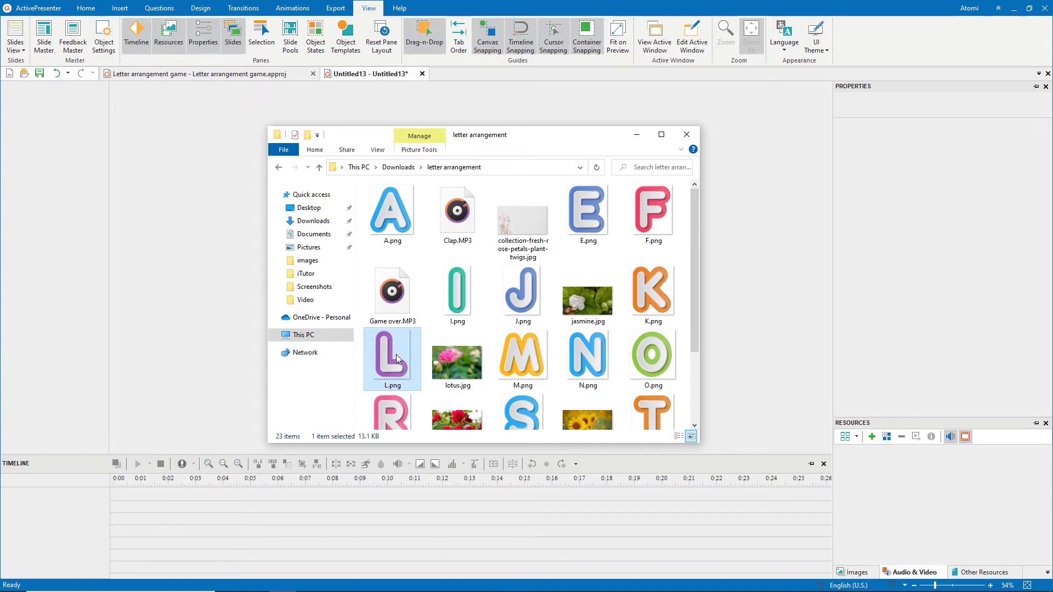
pyautogui.hotkey('ctrl', 'a')
pyautogui.moveTo(396, 354); pyautogui.dragTo(903, 503)
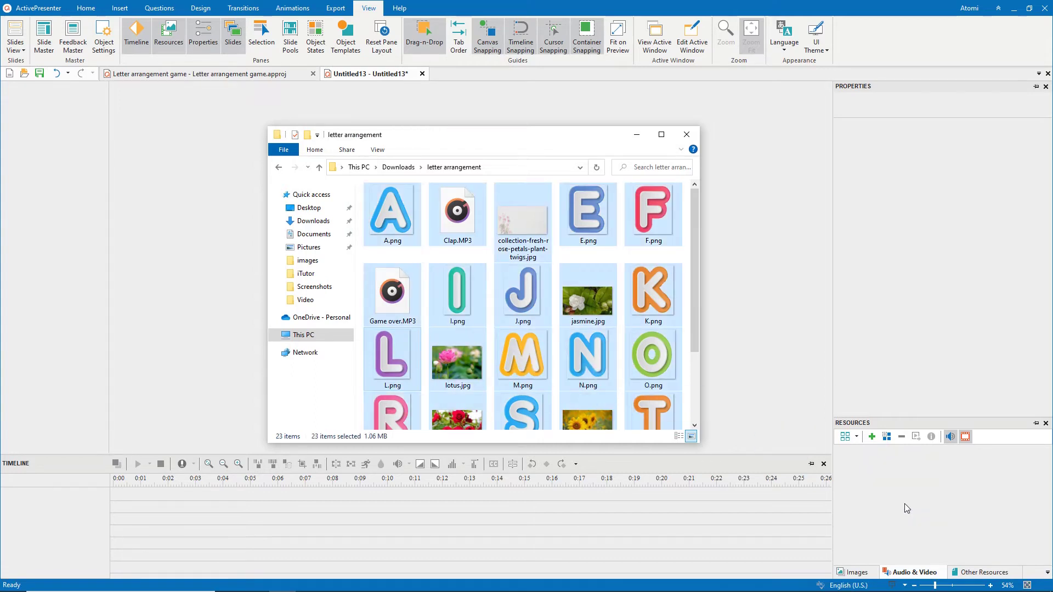
pyautogui.click(863, 572)
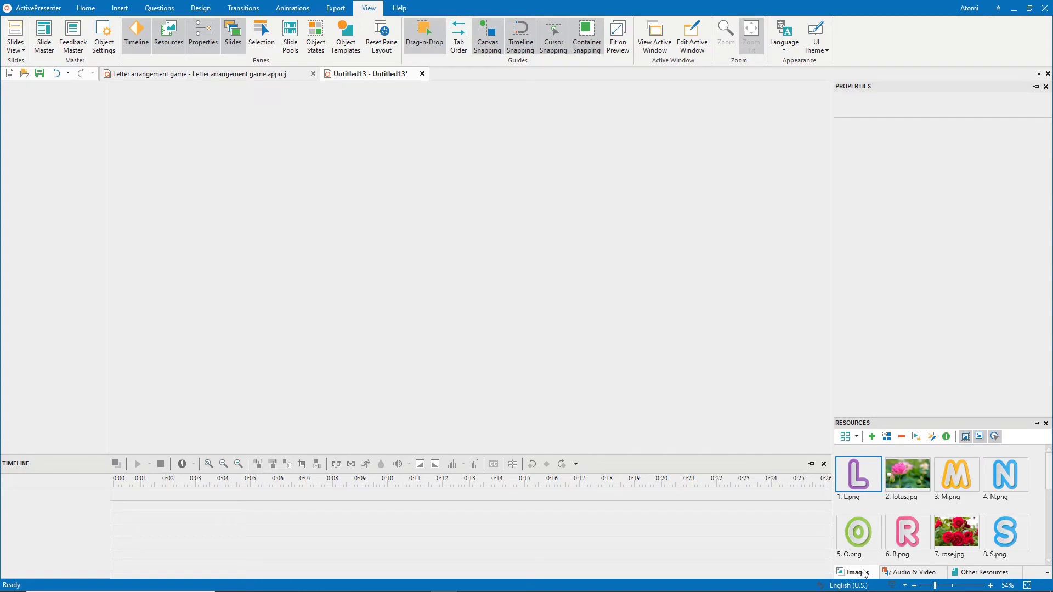
# Step: Fill the slide master background with the collection-fresh-rose-petals-plant-twigs image, and return to normal slide editing
pyautogui.click(53, 54)
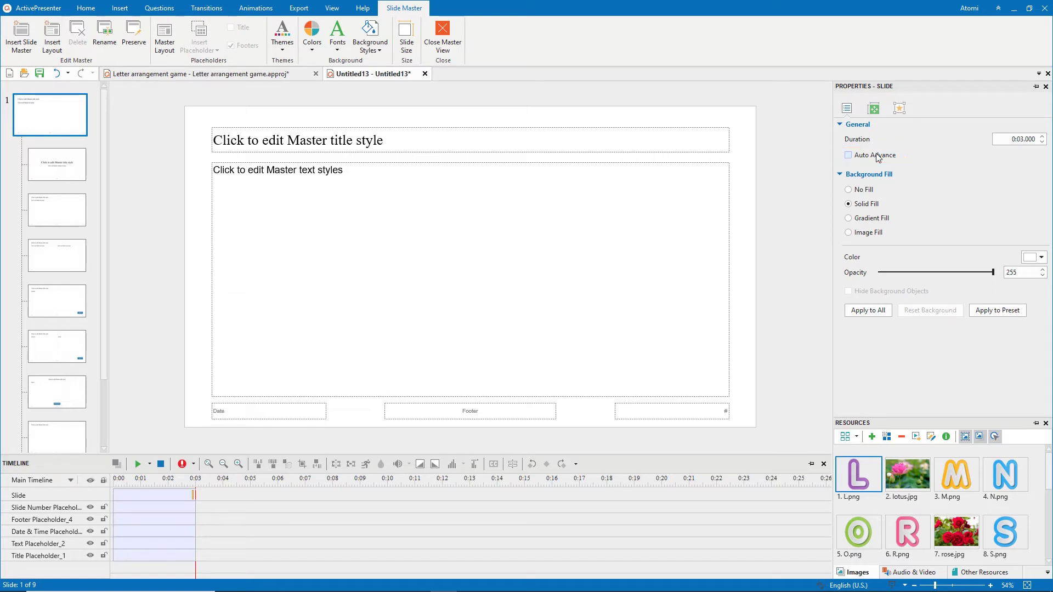
pyautogui.click(870, 233)
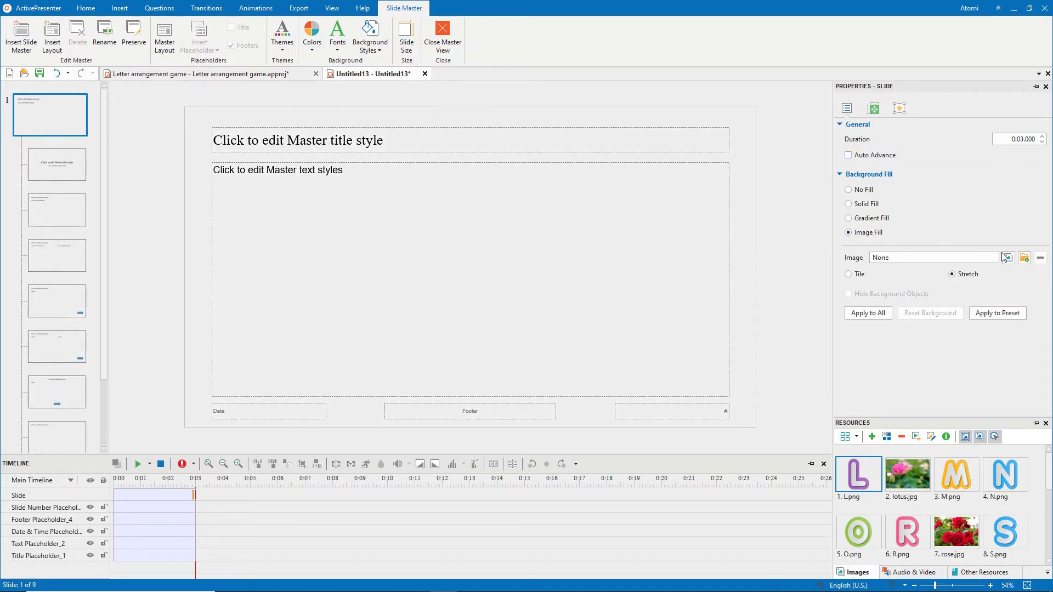
pyautogui.click(1009, 259)
pyautogui.scroll(-3, 1038, 320)
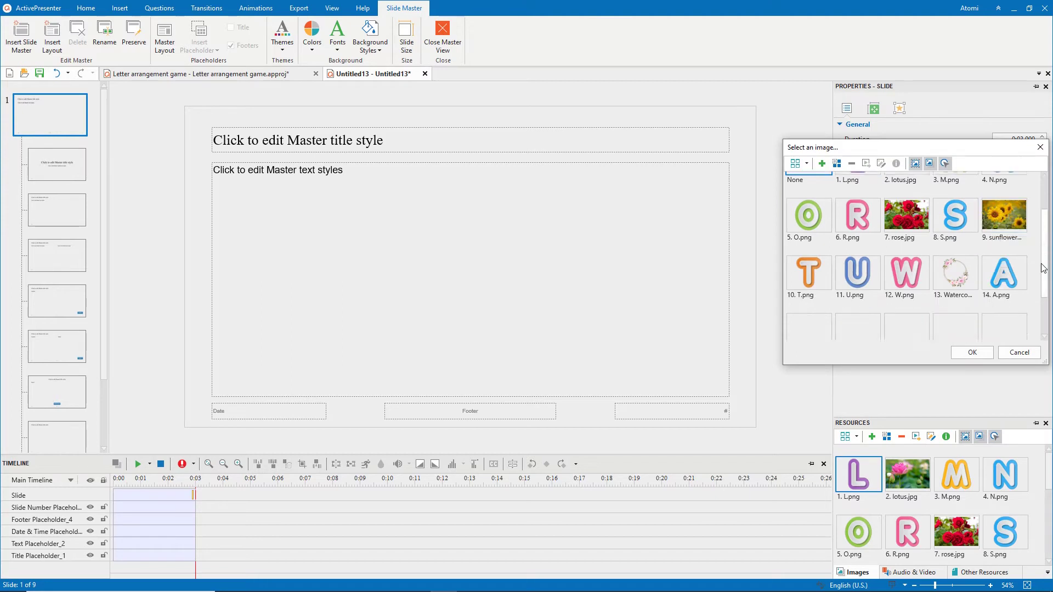
pyautogui.click(808, 254)
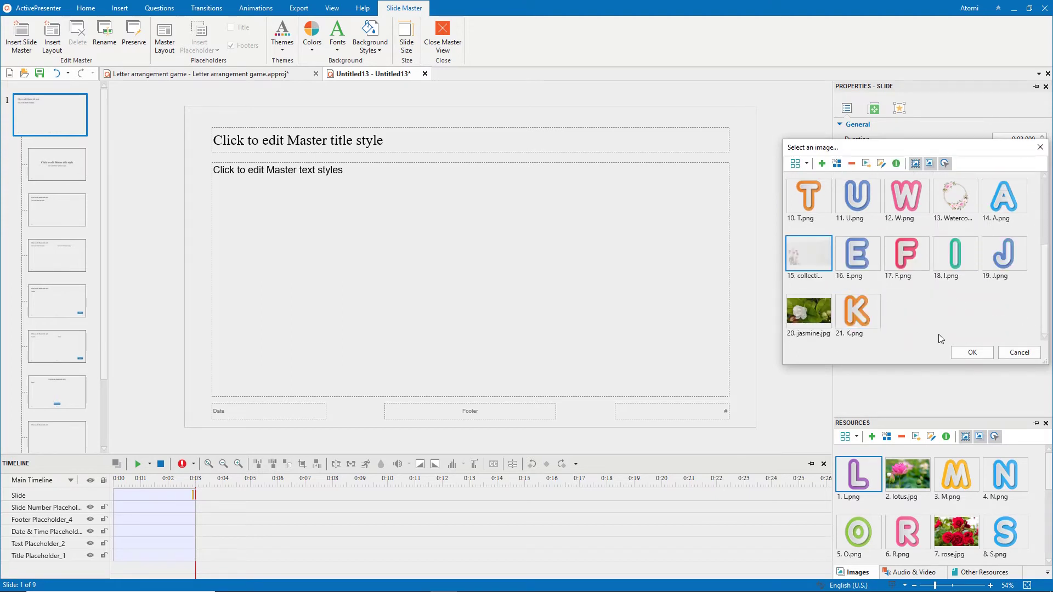
pyautogui.click(966, 352)
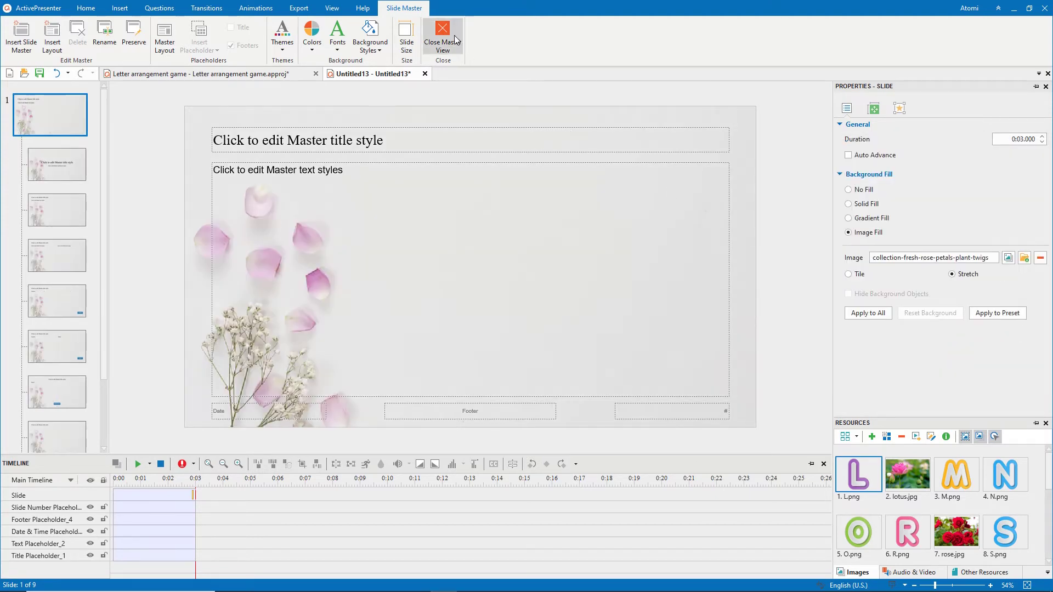
pyautogui.click(454, 39)
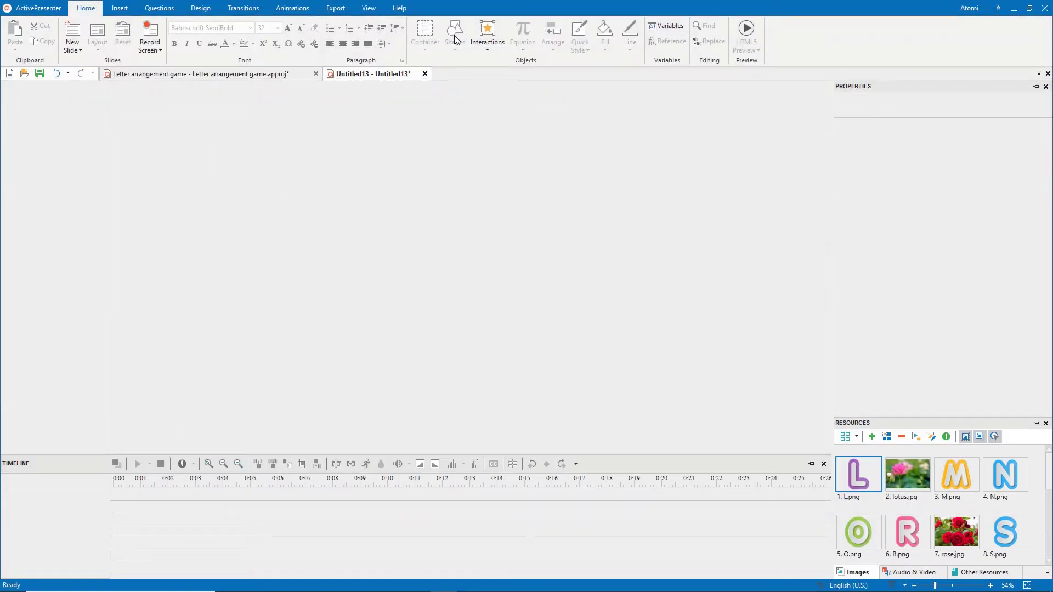
# Step: Insert a Title Slide and enter the title FLOWER STORIES, styled in pink, bold Ink Free at size 120
pyautogui.click(81, 50)
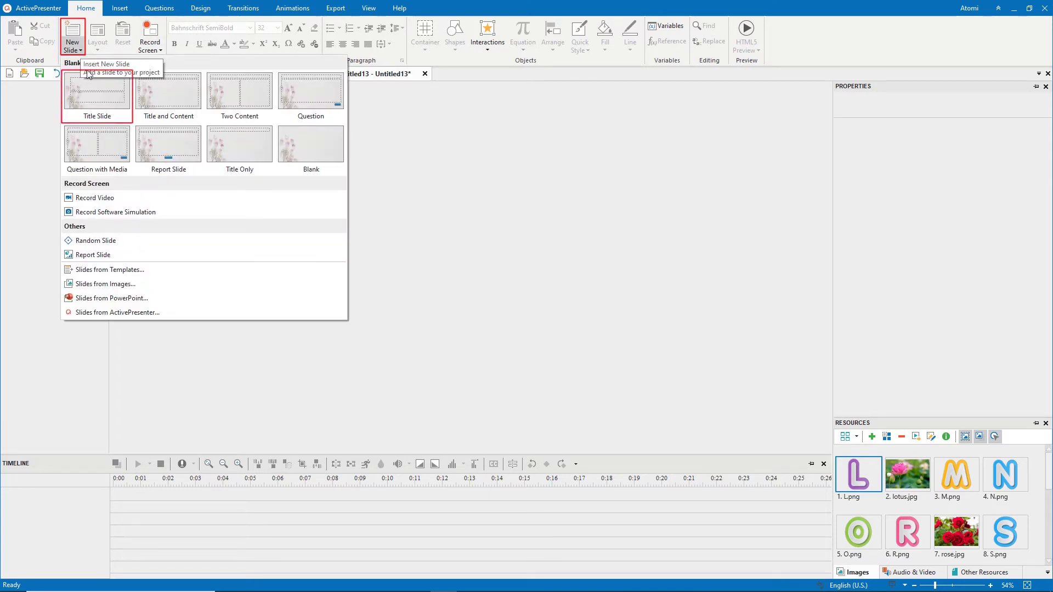
pyautogui.click(95, 94)
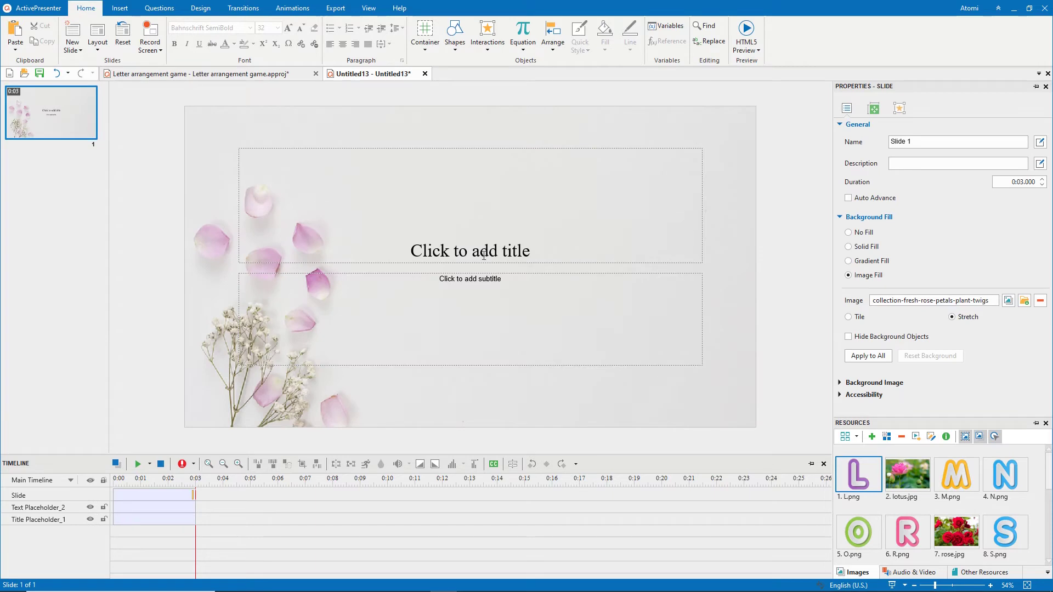
pyautogui.click(484, 252)
pyautogui.write('FLOWER ST')
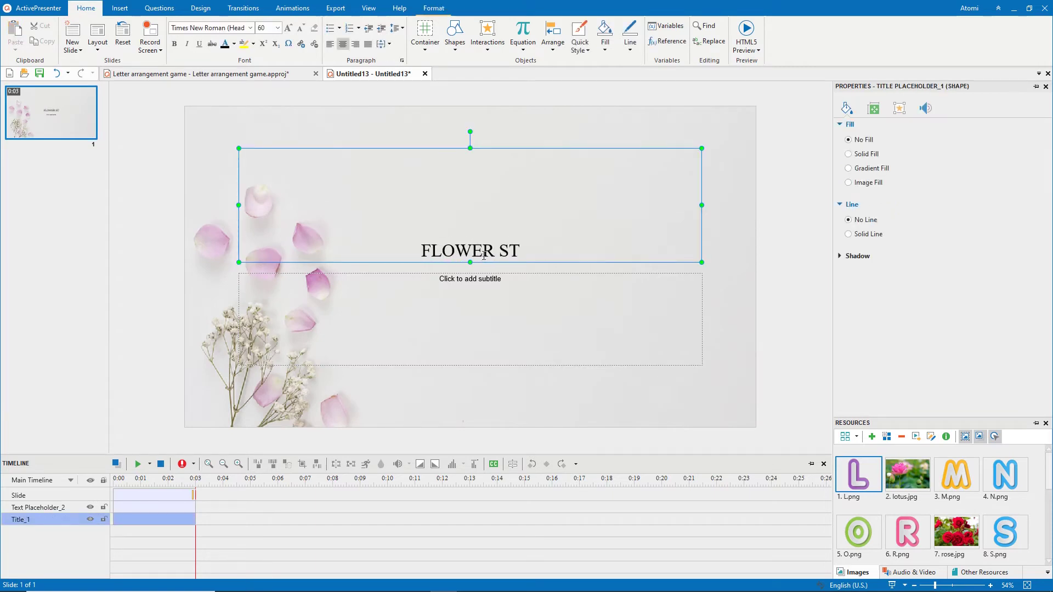
pyautogui.write('ORIES')
pyautogui.press('Escape')
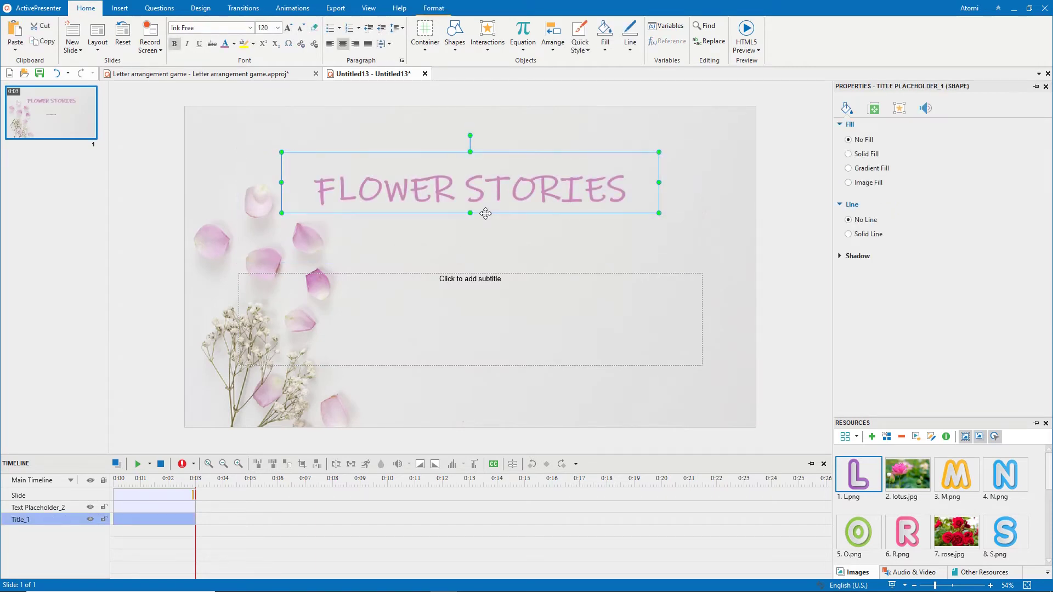
# Step: Fill the subtitle with the game rules: rearrange letters to find flower names, three attempts per question, worth 3, 2 or 1 points
pyautogui.write('Rearrange letters in the right order to find the names of flowers. You can answer each question 3 times. If you answer correctly at: the first time, you will get 3 points. the second time, you will get 2 points. the last time, you will get 1 point.')
pyautogui.click(465, 334)
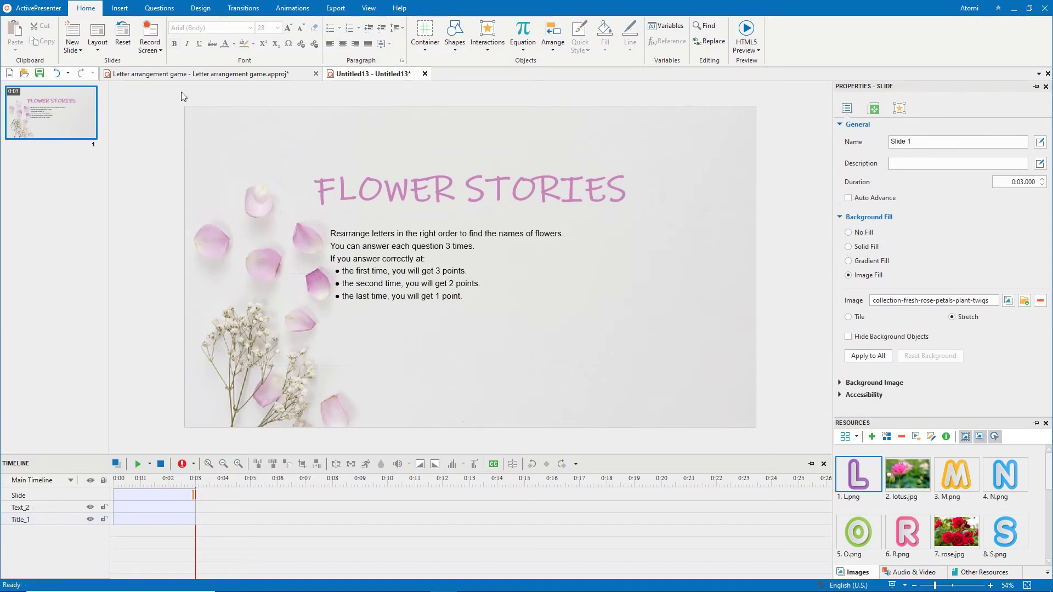
# Step: Insert a button labelled START, centred below the game rules text
pyautogui.click(119, 8)
pyautogui.click(552, 33)
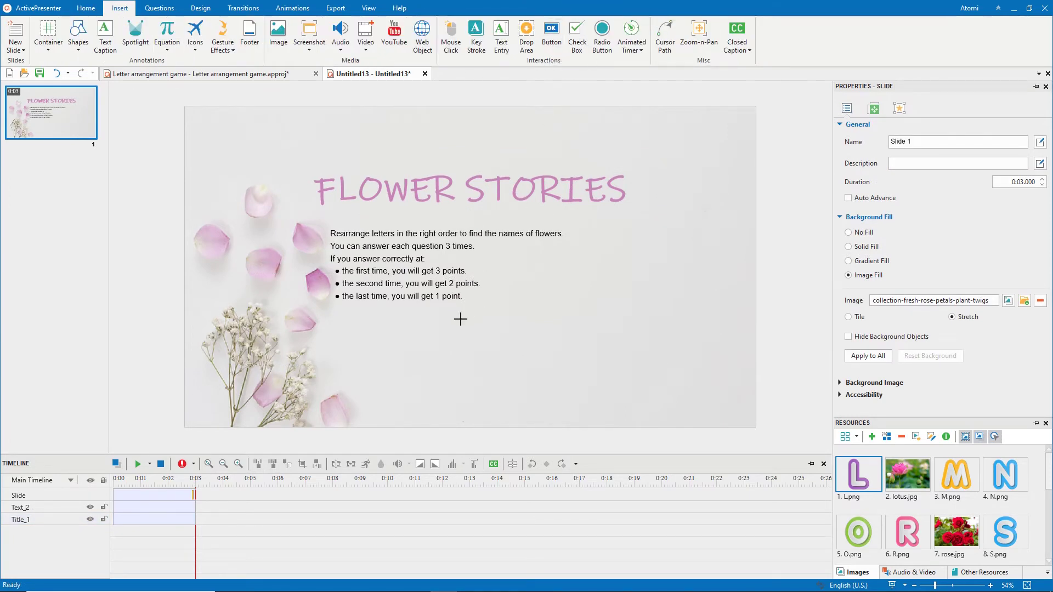
pyautogui.moveTo(447, 323); pyautogui.dragTo(492, 343)
pyautogui.write('START')
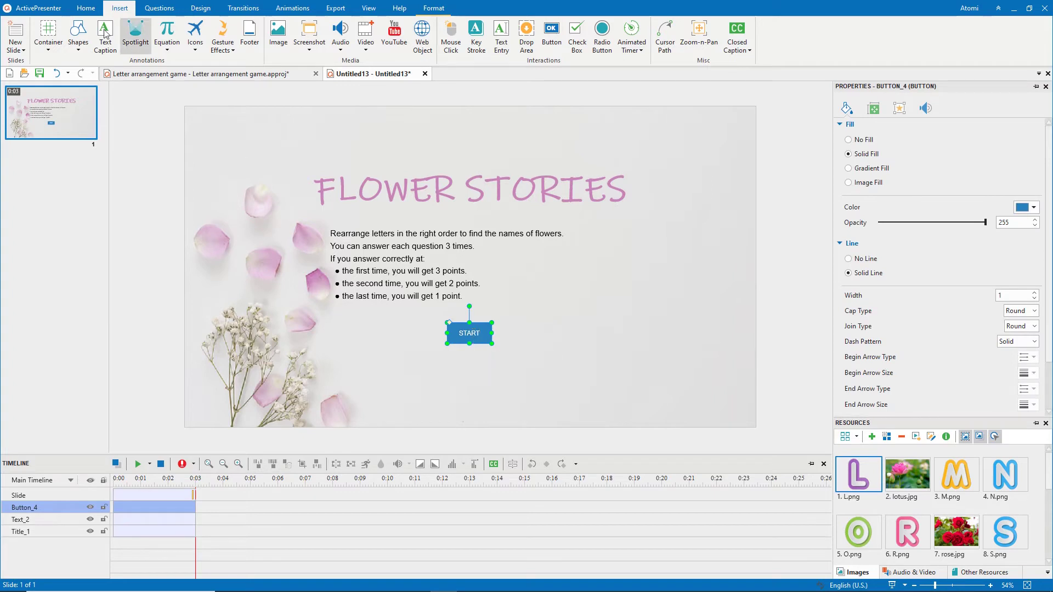
# Step: Format the START button's text as bold, black Ink Free at size 36
pyautogui.click(85, 10)
pyautogui.write('Ink Free')
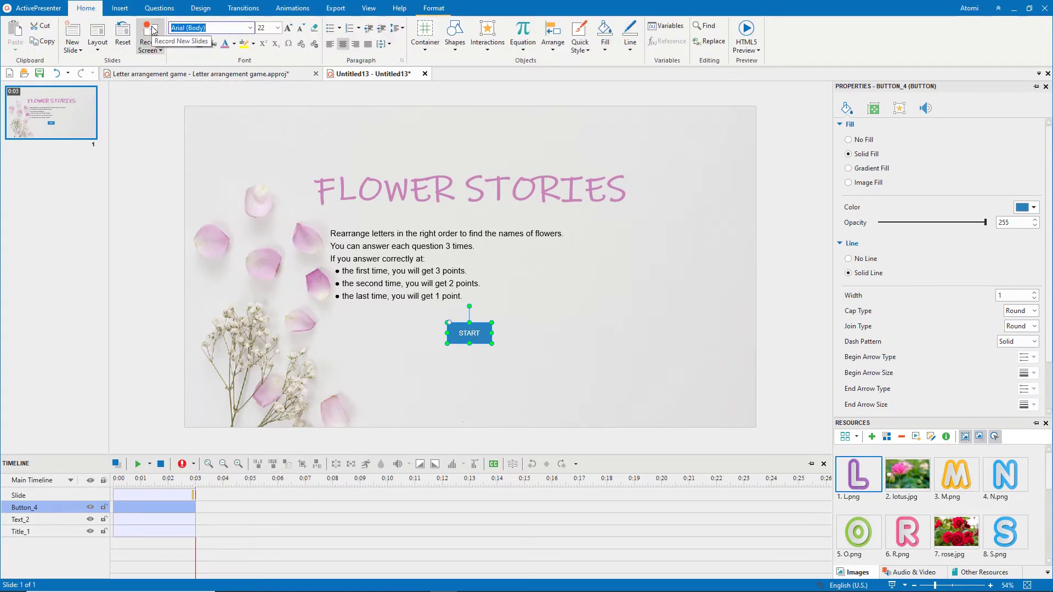
pyautogui.press('Return')
pyautogui.click(259, 28)
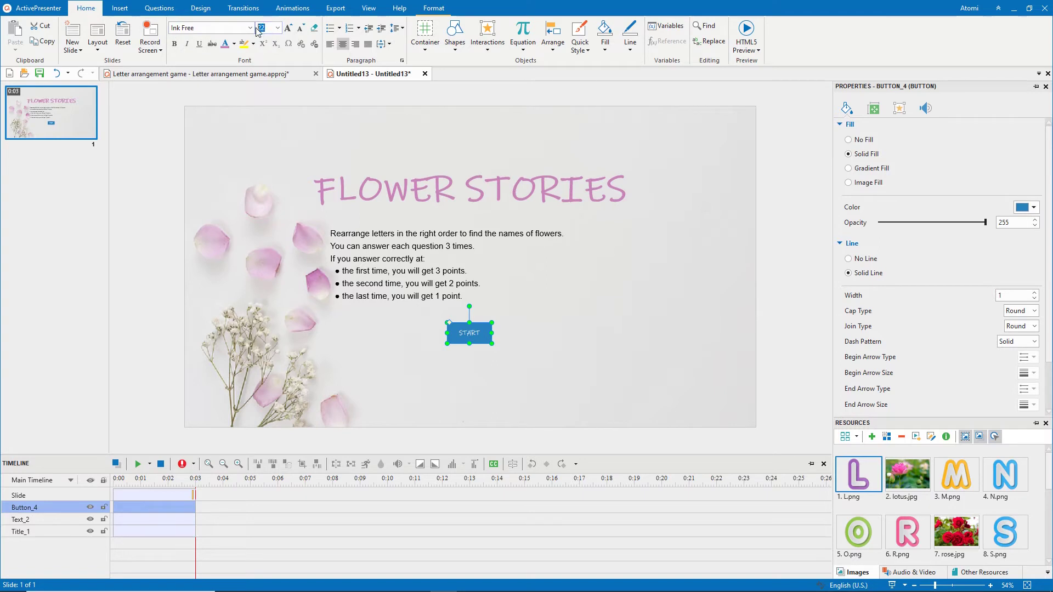
pyautogui.write('36')
pyautogui.press('Return')
pyautogui.click(175, 44)
pyautogui.click(234, 44)
pyautogui.click(223, 73)
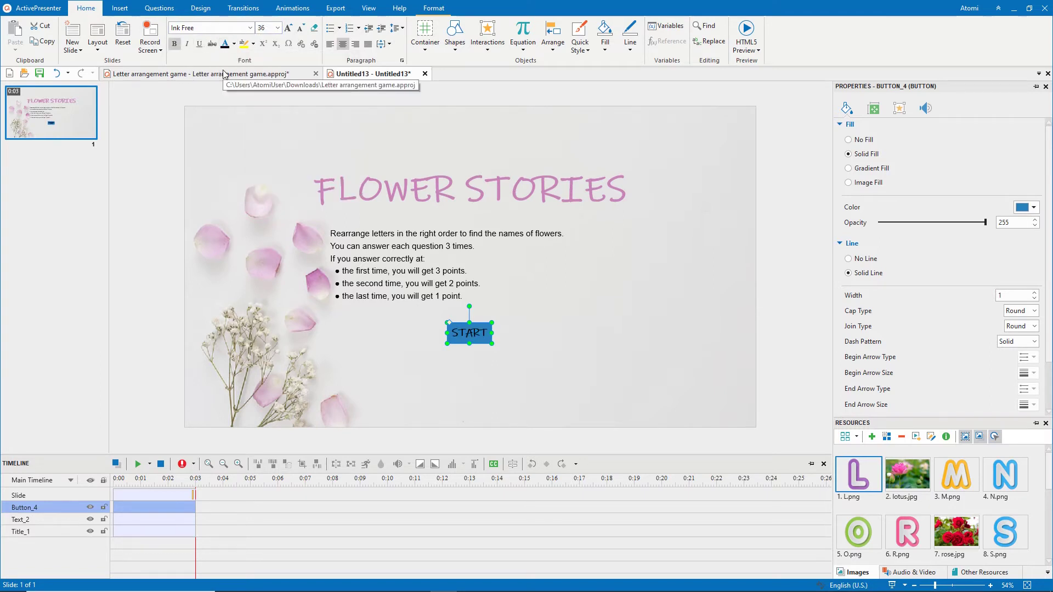
# Step: Fill the START button with the pink sampled from a background petal and move it slightly lower on the slide
pyautogui.click(1033, 207)
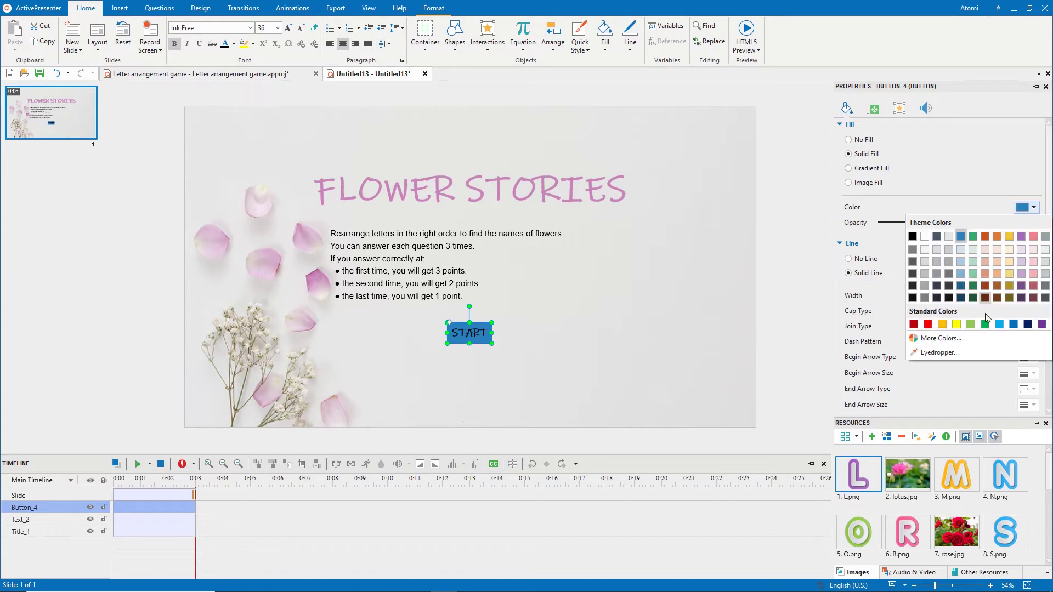
pyautogui.click(974, 354)
pyautogui.click(315, 274)
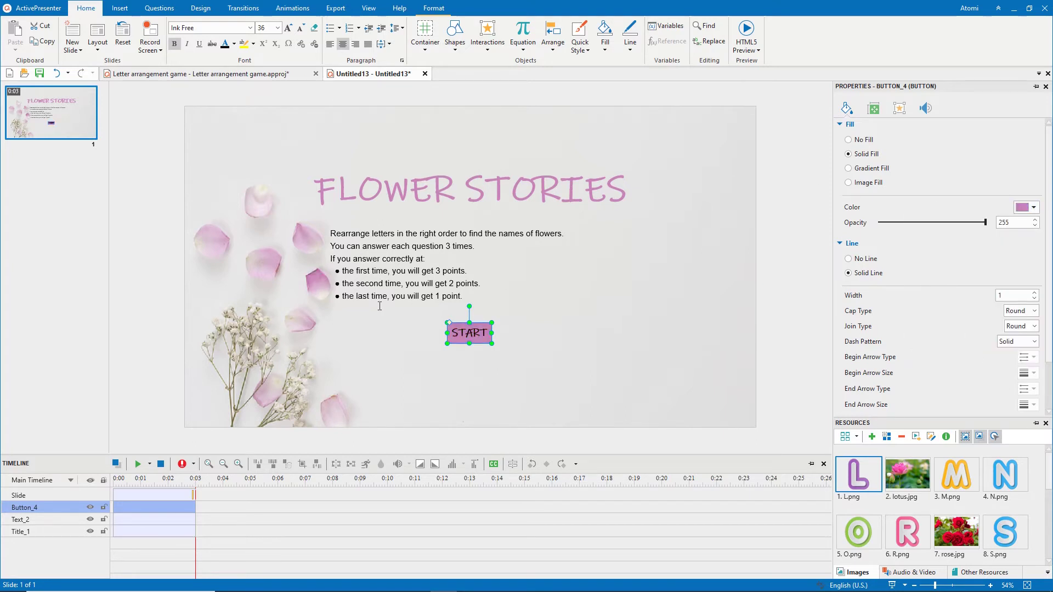
pyautogui.moveTo(482, 344); pyautogui.dragTo(483, 375)
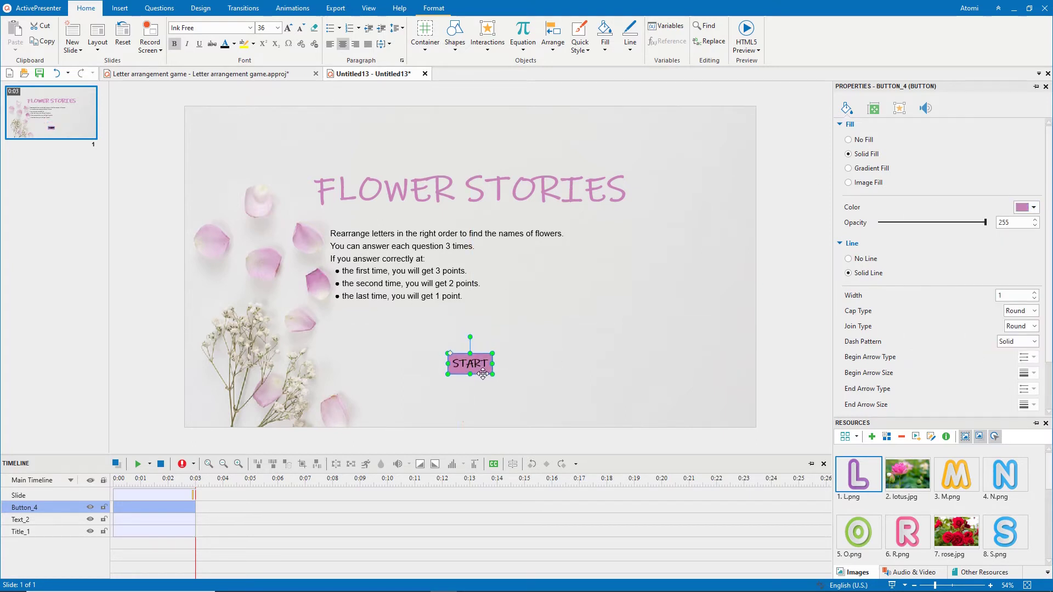
# Step: Add an On Click event to the START button with the Go Forward action
pyautogui.click(894, 115)
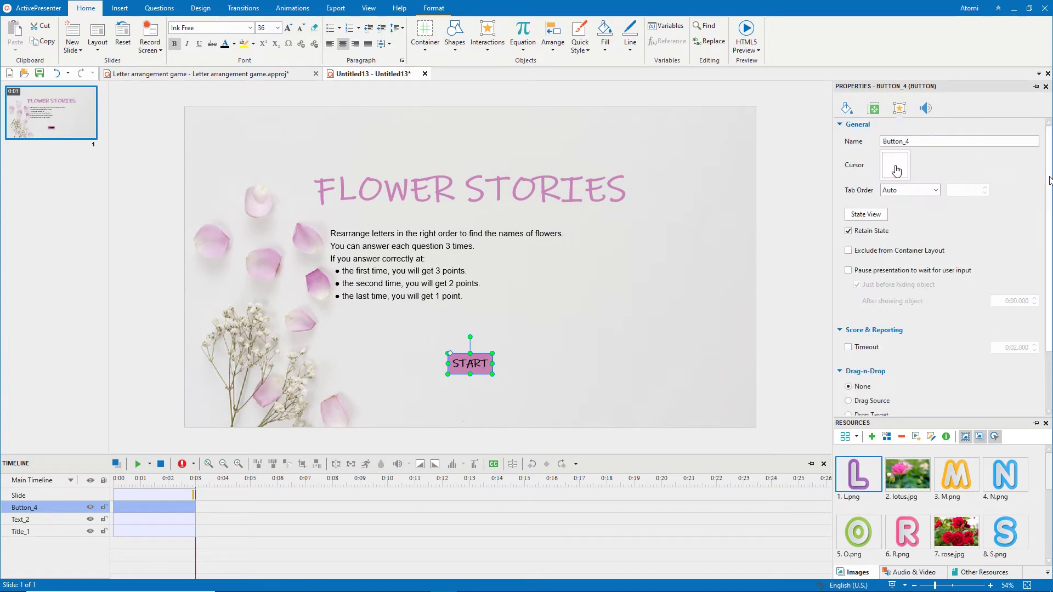
pyautogui.scroll(-3, 1044, 275)
pyautogui.click(1036, 393)
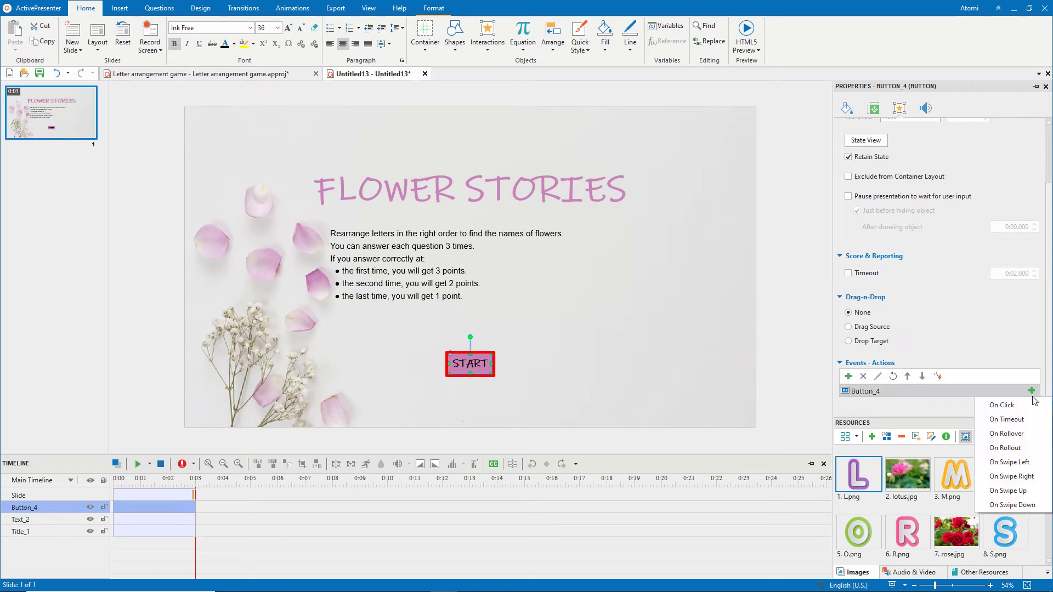
pyautogui.click(1017, 410)
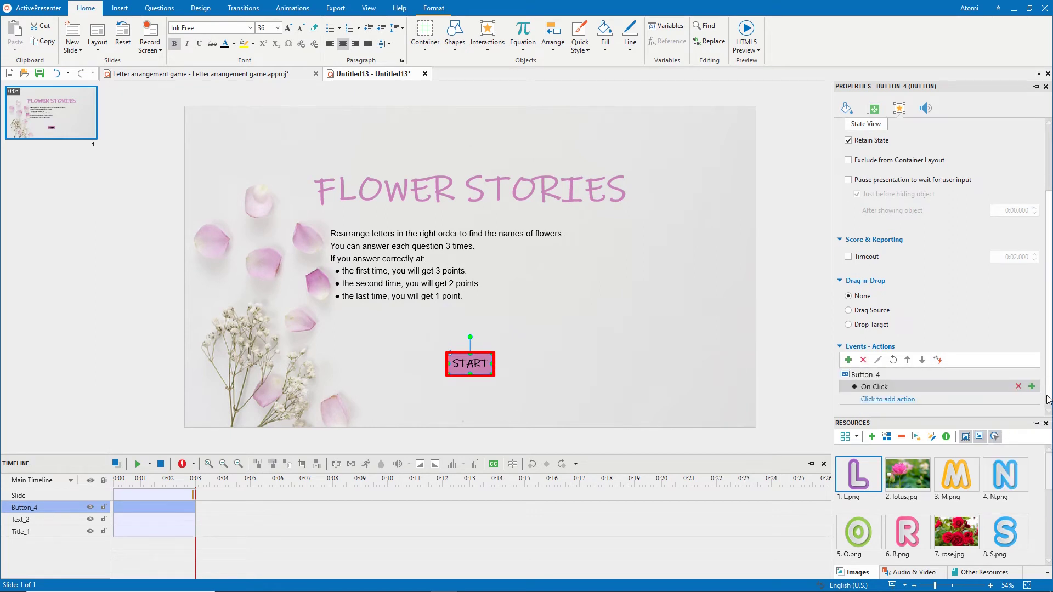
pyautogui.click(902, 400)
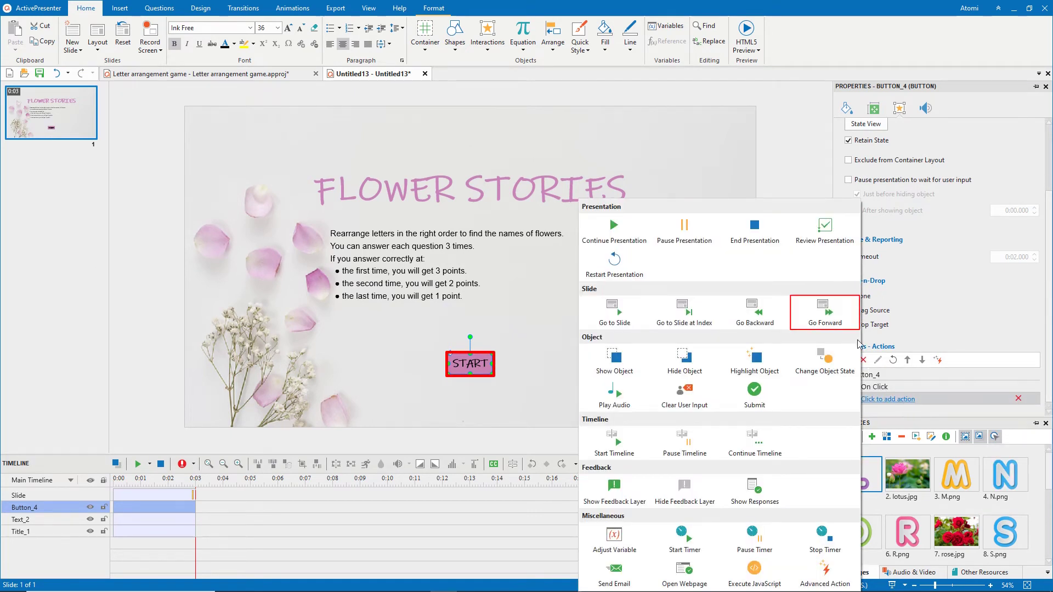
pyautogui.click(850, 313)
# Step: Apply the Zoom In entrance effect to the FLOWER STORIES title
pyautogui.click(166, 531)
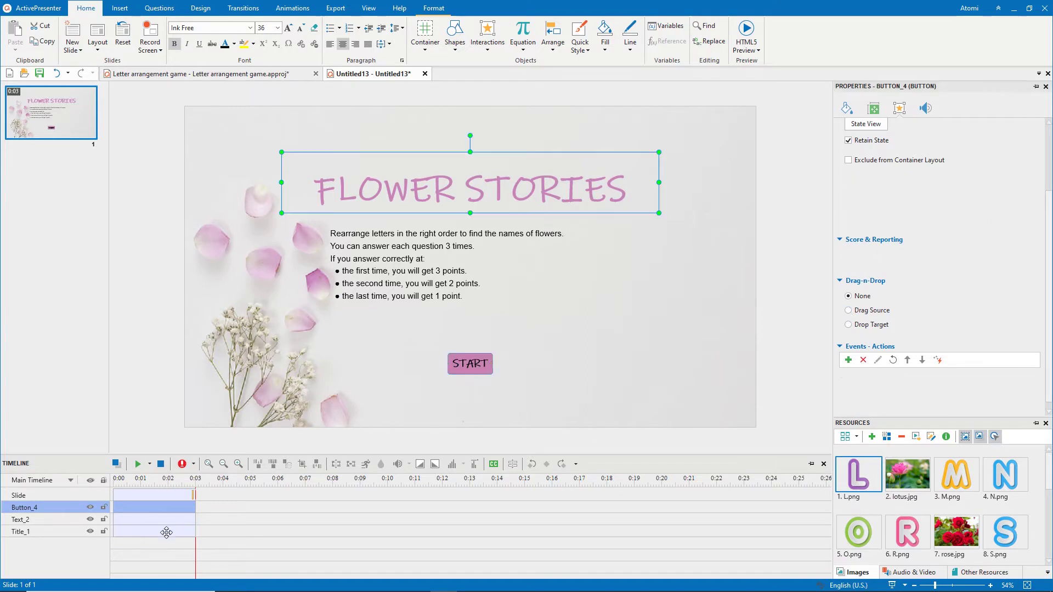
pyautogui.click(296, 9)
pyautogui.click(29, 51)
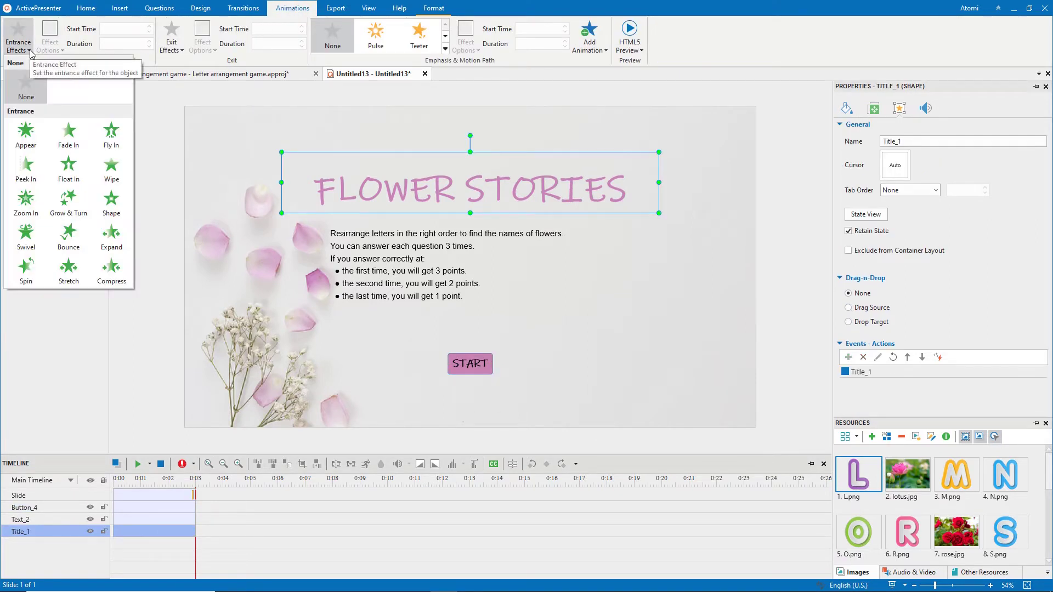
pyautogui.click(25, 204)
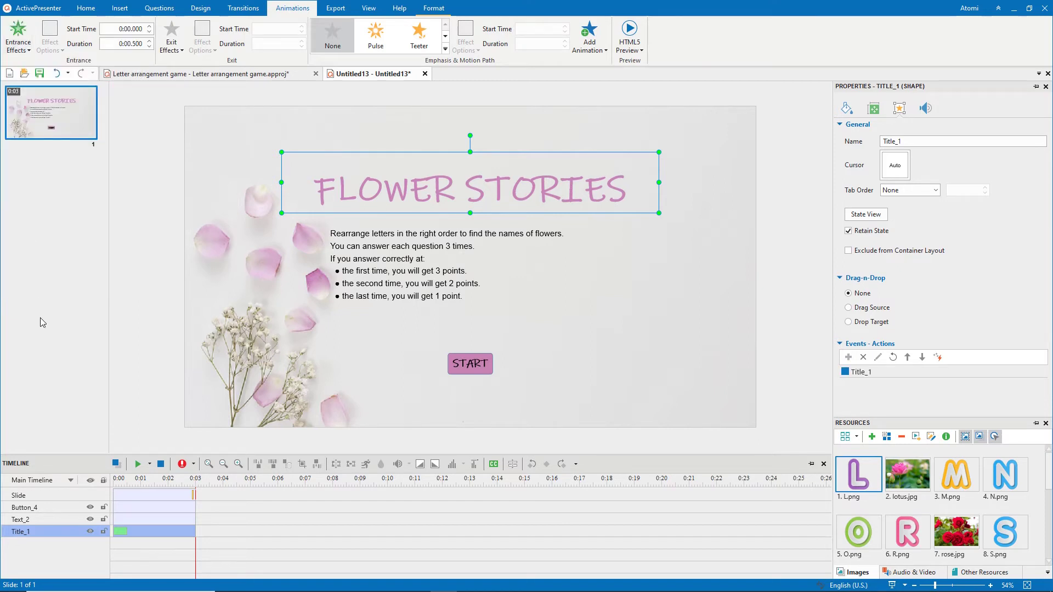
# Step: Apply the Wipe entrance effect to the game rules text with the From Top direction
pyautogui.click(124, 519)
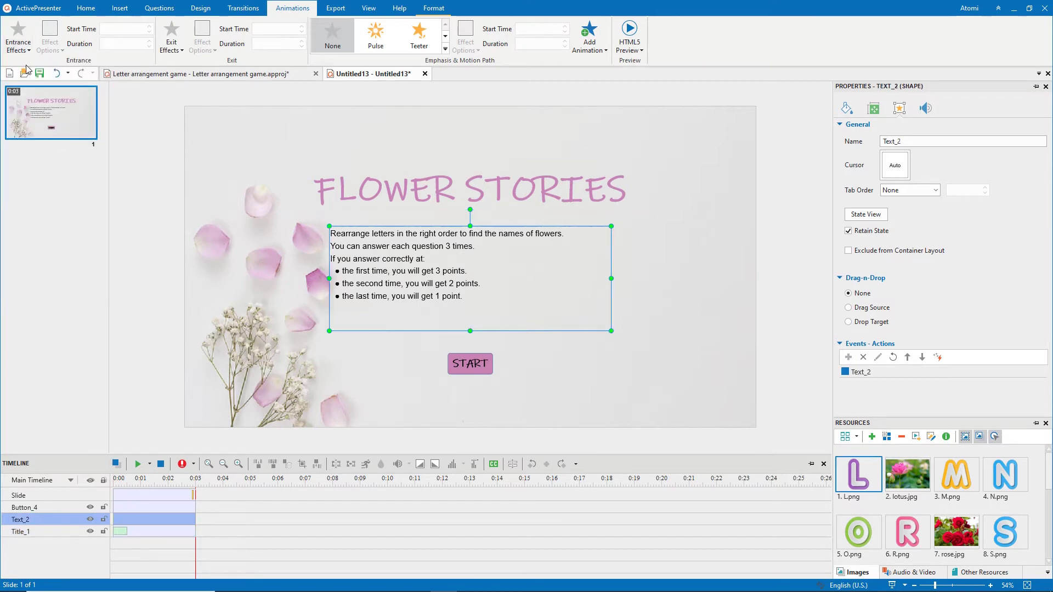
pyautogui.click(27, 51)
pyautogui.click(112, 169)
pyautogui.click(51, 48)
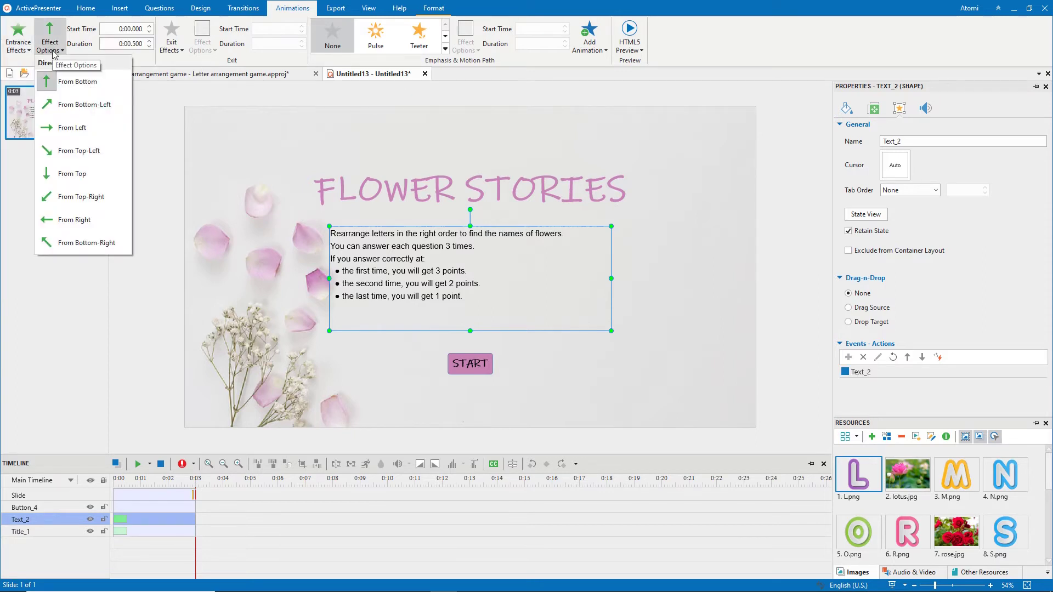
pyautogui.click(61, 173)
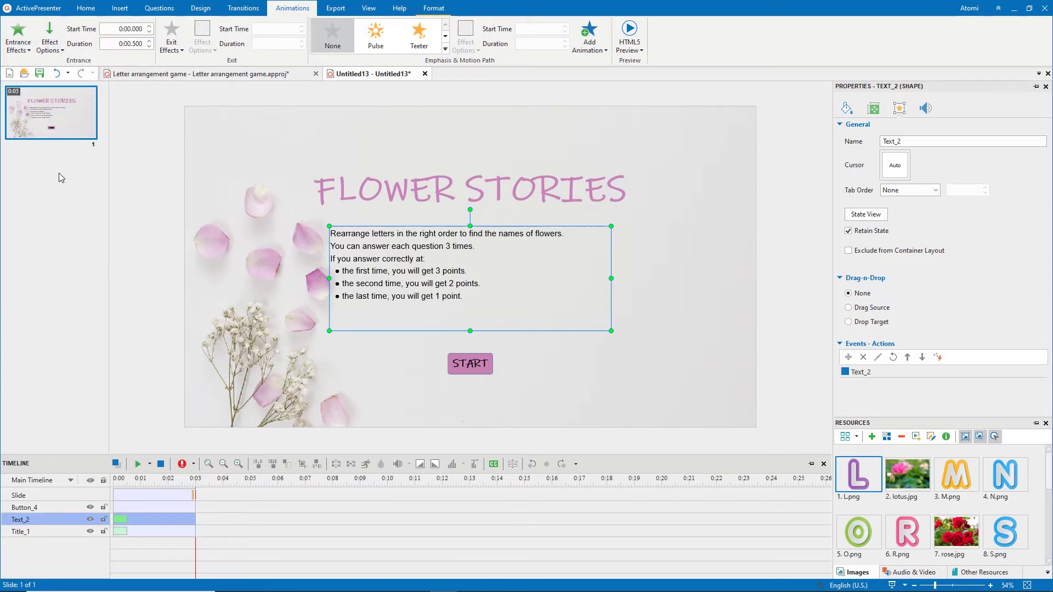
# Step: Extend the slide to about 6.2 seconds and stagger the entrances: rules text at about 1 second, START button at 4.9 seconds
pyautogui.moveTo(195, 493); pyautogui.dragTo(283, 494)
pyautogui.moveTo(131, 520); pyautogui.dragTo(249, 512)
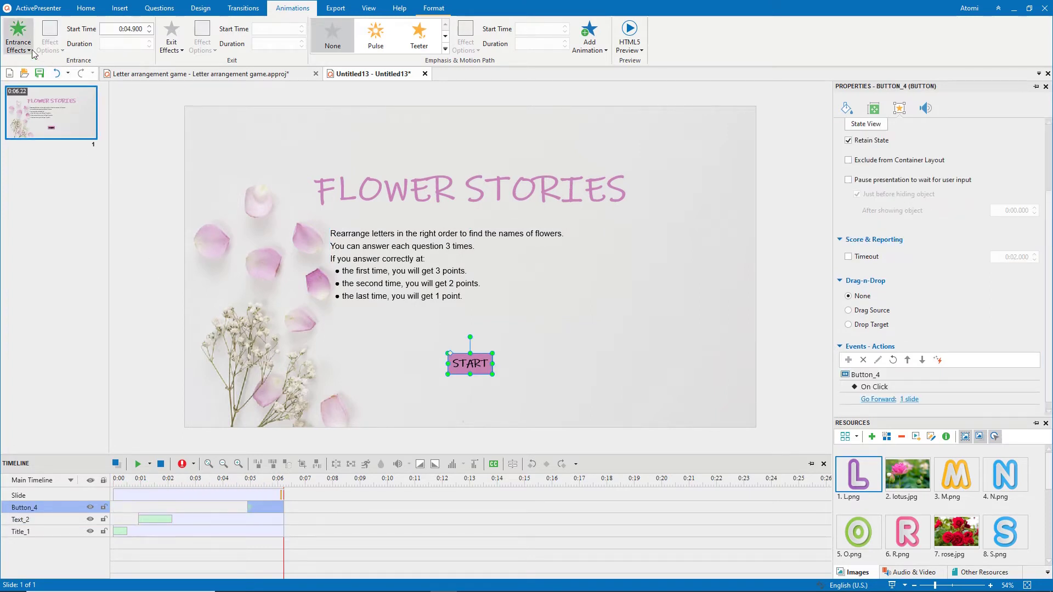
# Step: Apply the Fly In entrance effect to the START button
pyautogui.click(18, 36)
pyautogui.click(100, 125)
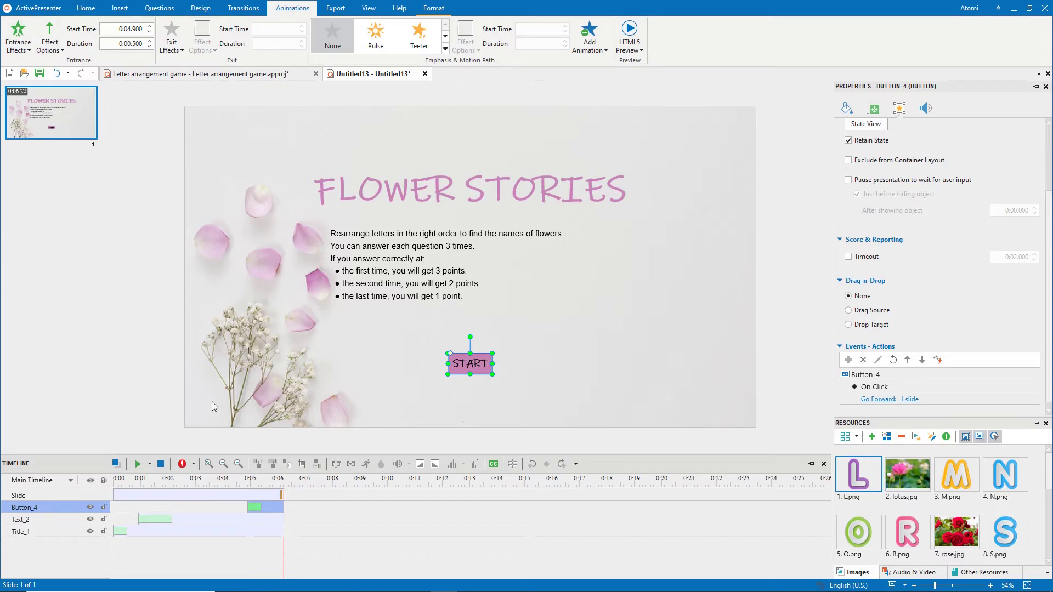
# Step: Add the Teeter emphasis effect to the START button, shorten it to 0.58 seconds, and preview the slide from its beginning
pyautogui.click(263, 490)
pyautogui.click(417, 52)
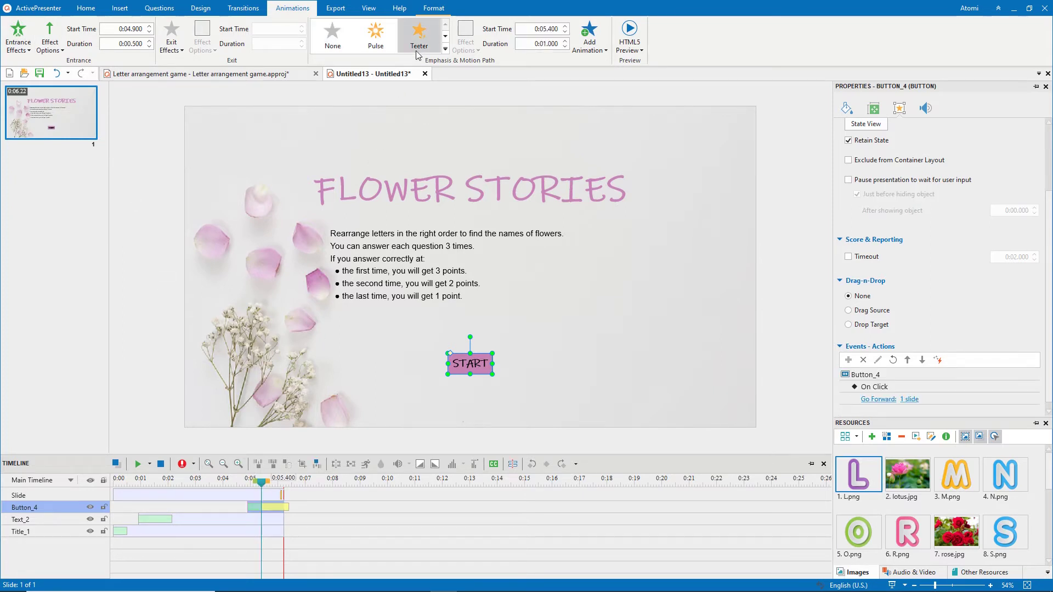
pyautogui.moveTo(287, 511); pyautogui.dragTo(276, 509)
pyautogui.click(117, 487)
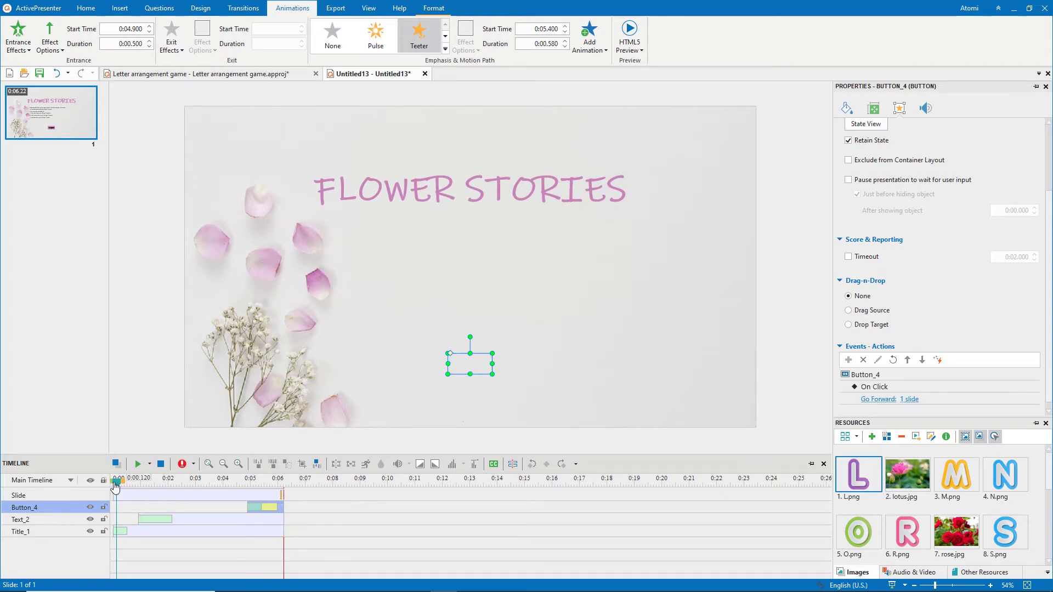
pyautogui.click(138, 464)
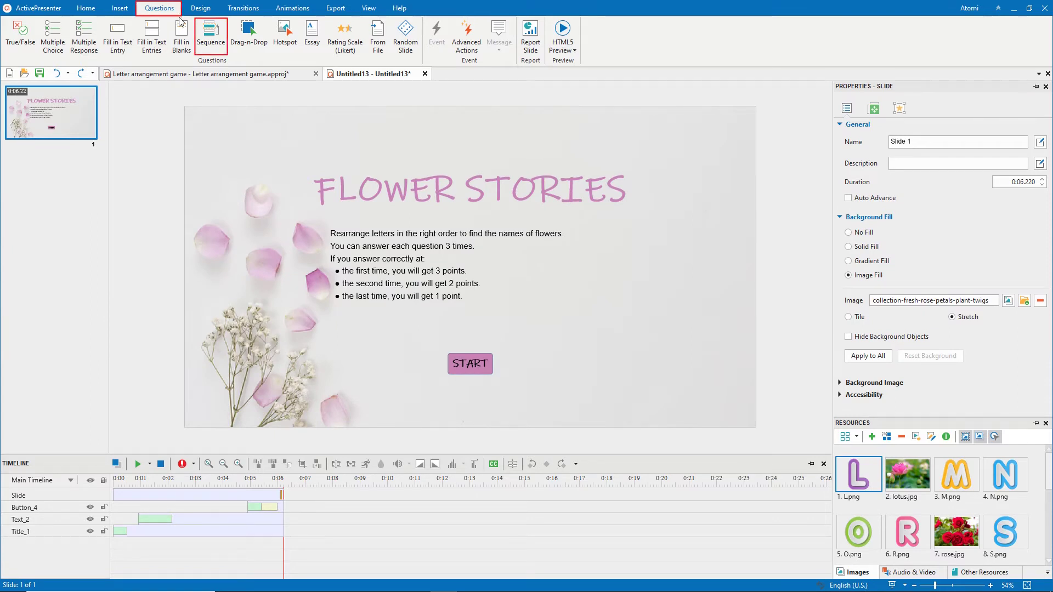
# Step: Insert a Sequence question slide and title it "People consider this flower as the 'queen of flowers'."
pyautogui.click(209, 44)
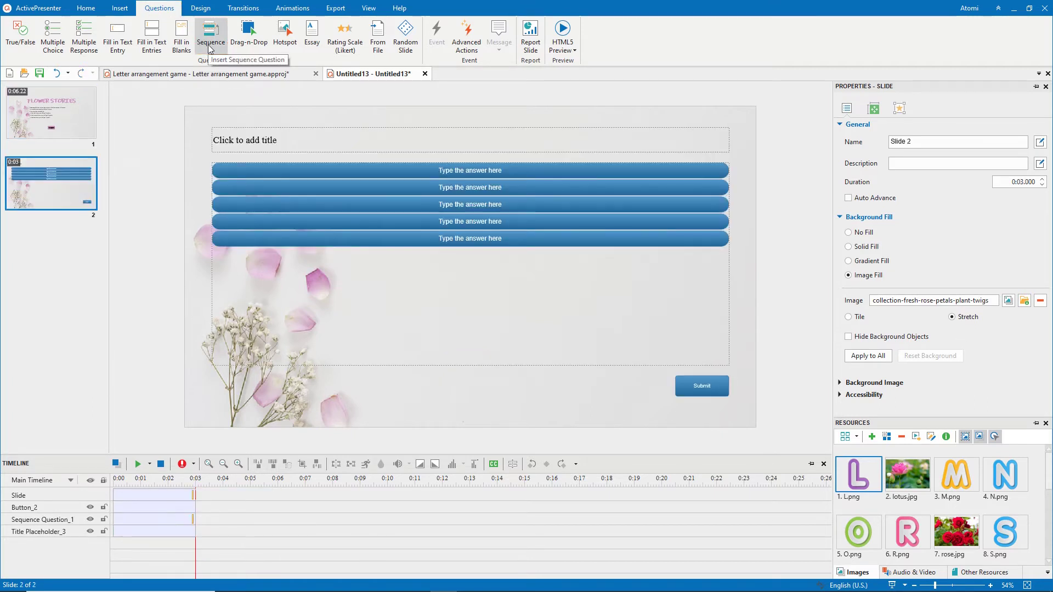
pyautogui.click(297, 140)
pyautogui.write("People consider this flower as the 'queen of flowers'.")
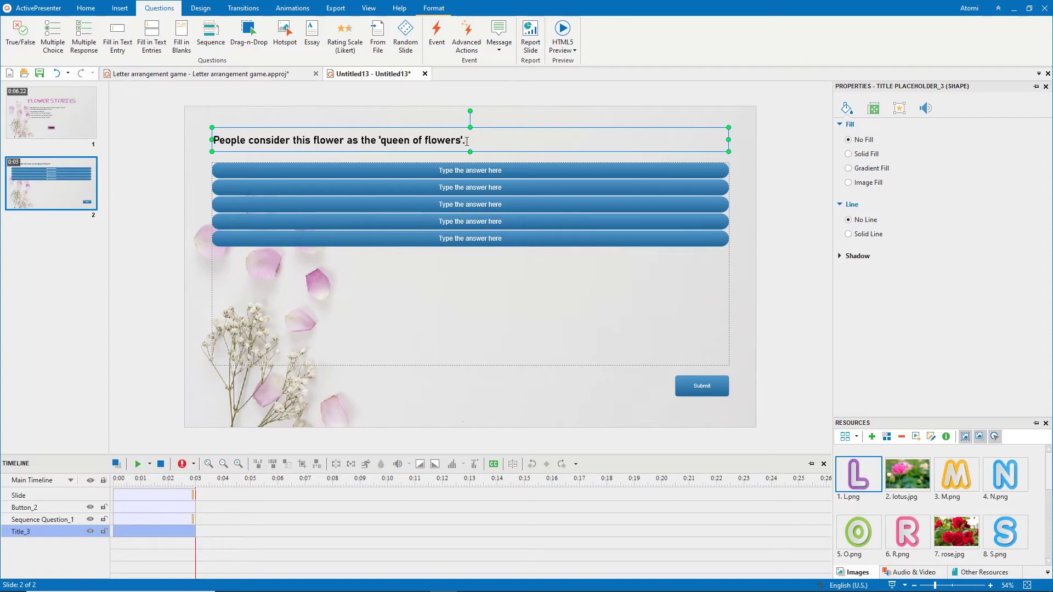
# Step: Set the question title's font to Arial (Body) and narrow its text box to fit the sentence
pyautogui.moveTo(467, 141); pyautogui.dragTo(213, 140)
pyautogui.moveTo(225, 99); pyautogui.dragTo(259, 102)
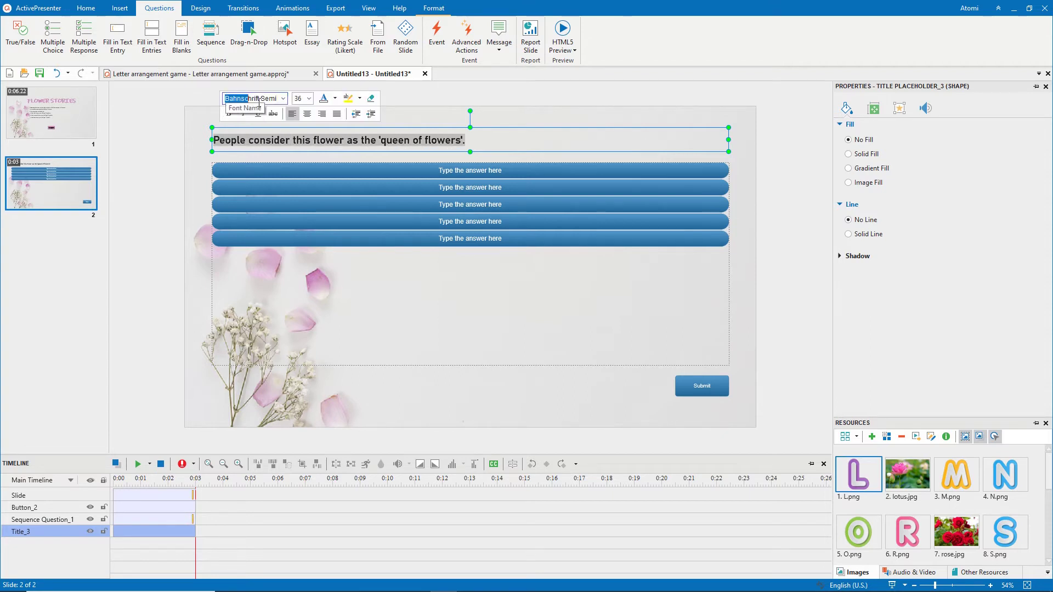
pyautogui.write('Arial (Body')
pyautogui.press('Return')
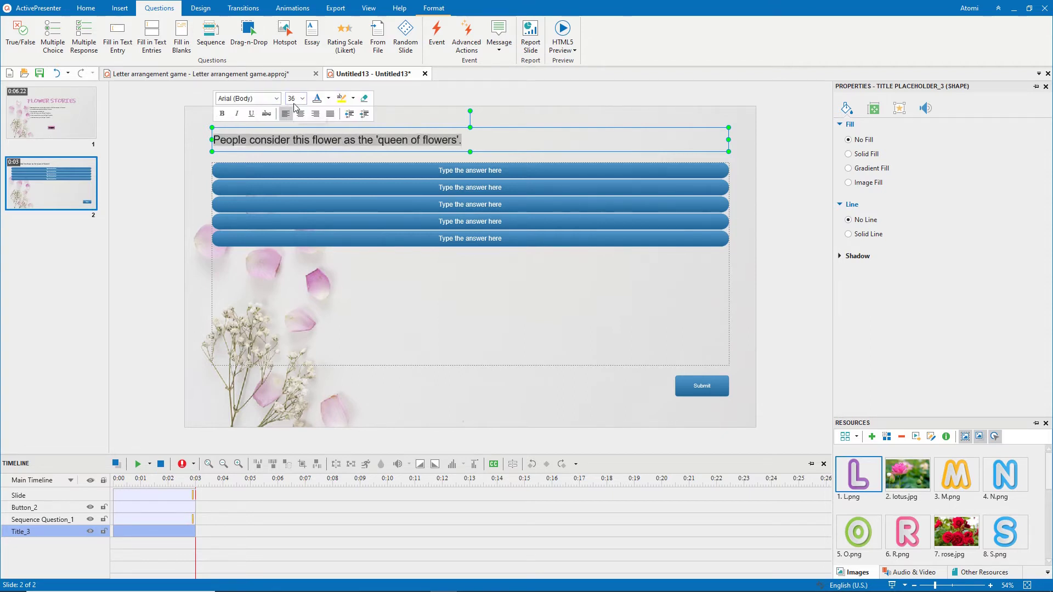
pyautogui.click(727, 138)
pyautogui.moveTo(728, 139); pyautogui.dragTo(494, 139)
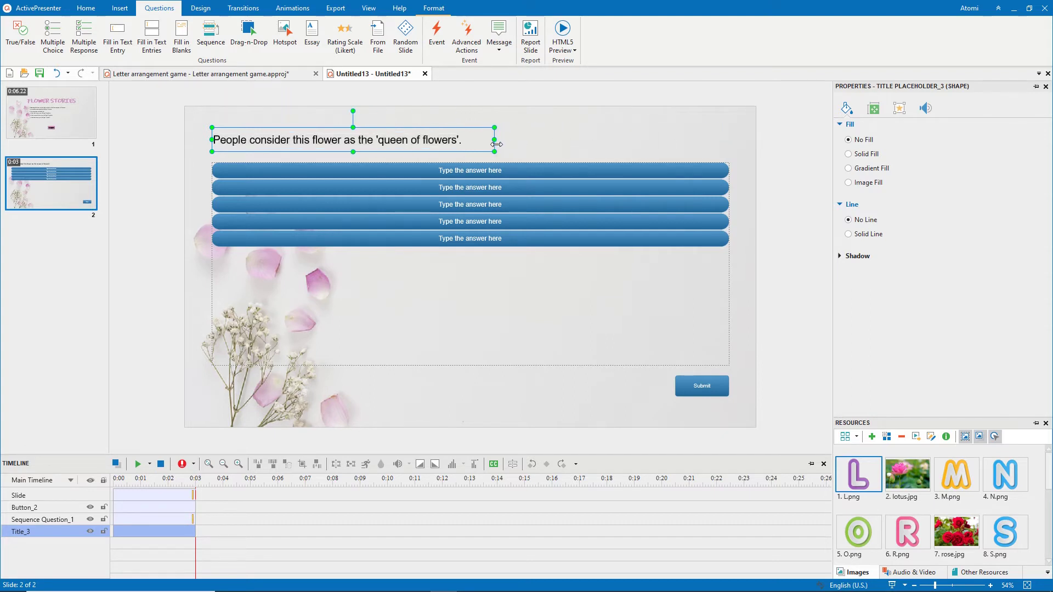
# Step: Delete the fifth answer label from the sequence question, leaving four answers
pyautogui.click(273, 241)
pyautogui.click(272, 243)
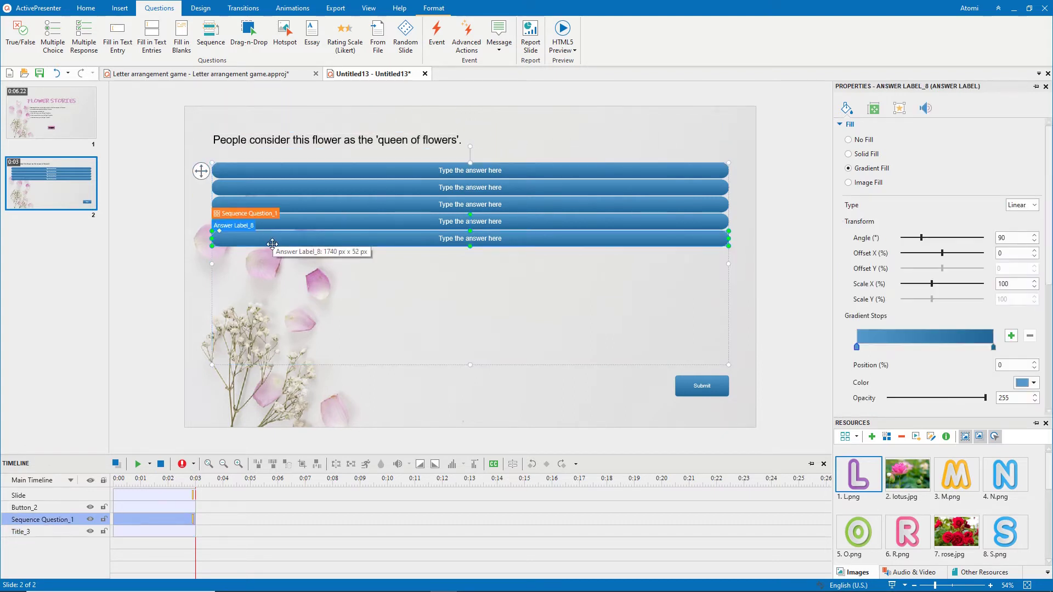
pyautogui.press('Delete')
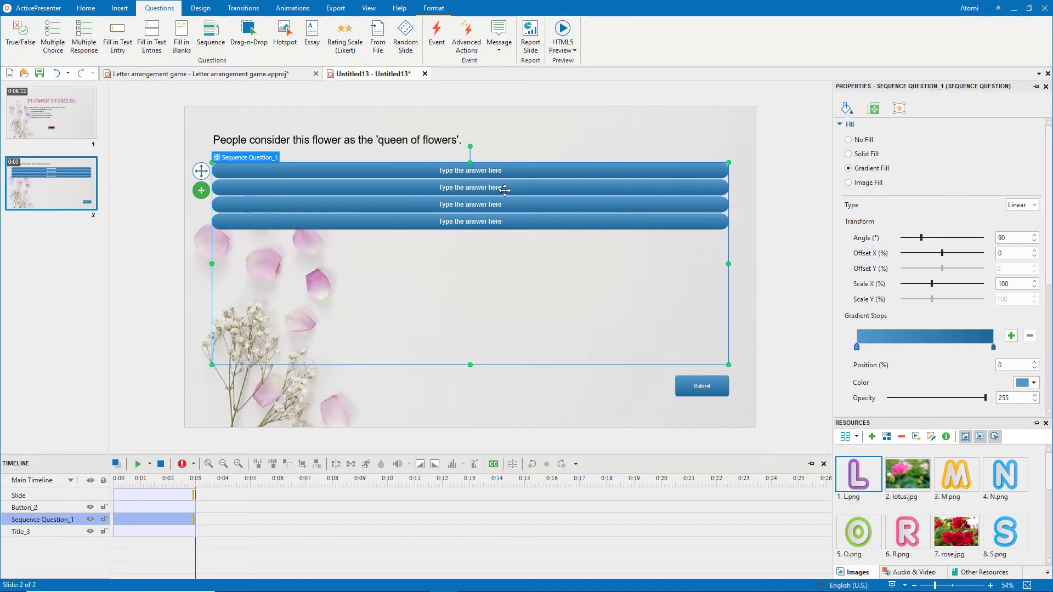
# Step: Lay out the answers in a 4-column grid and raise the row proportion so they fill the container's height
pyautogui.click(874, 111)
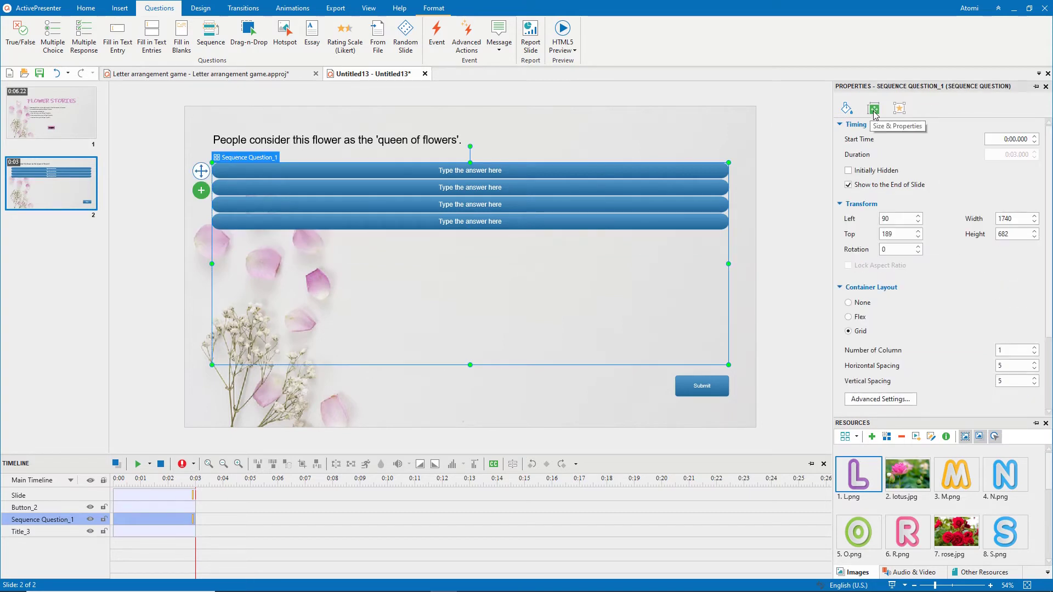
pyautogui.write('4')
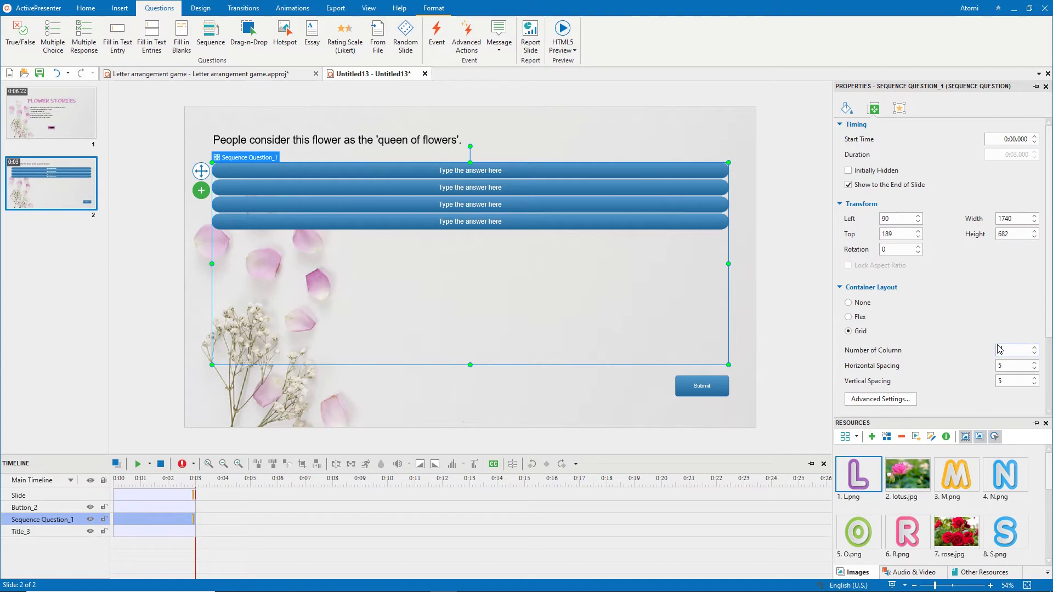
pyautogui.press('Return')
pyautogui.click(912, 403)
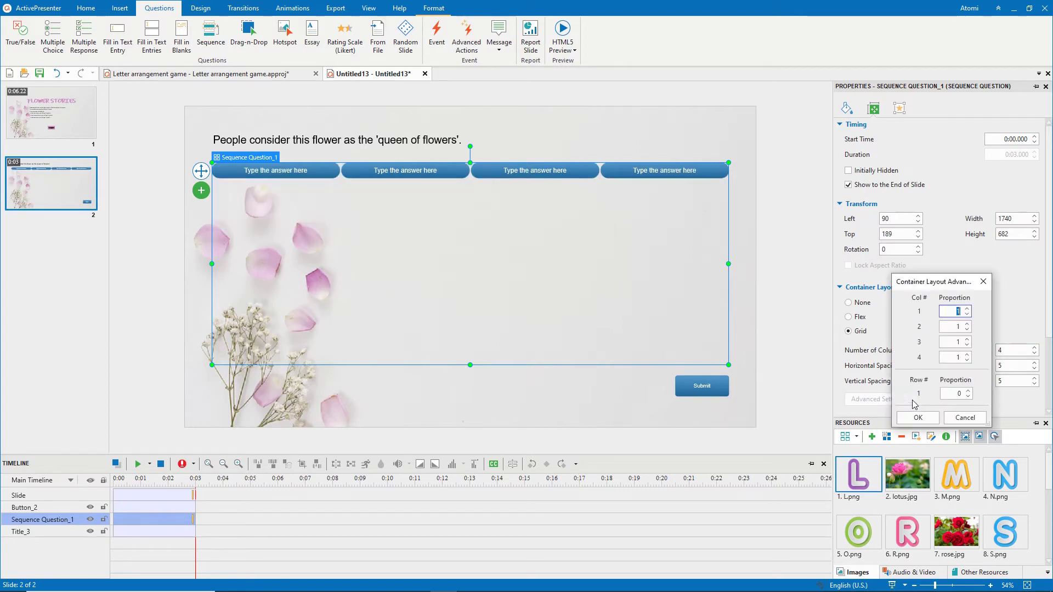
pyautogui.click(967, 390)
pyautogui.click(917, 417)
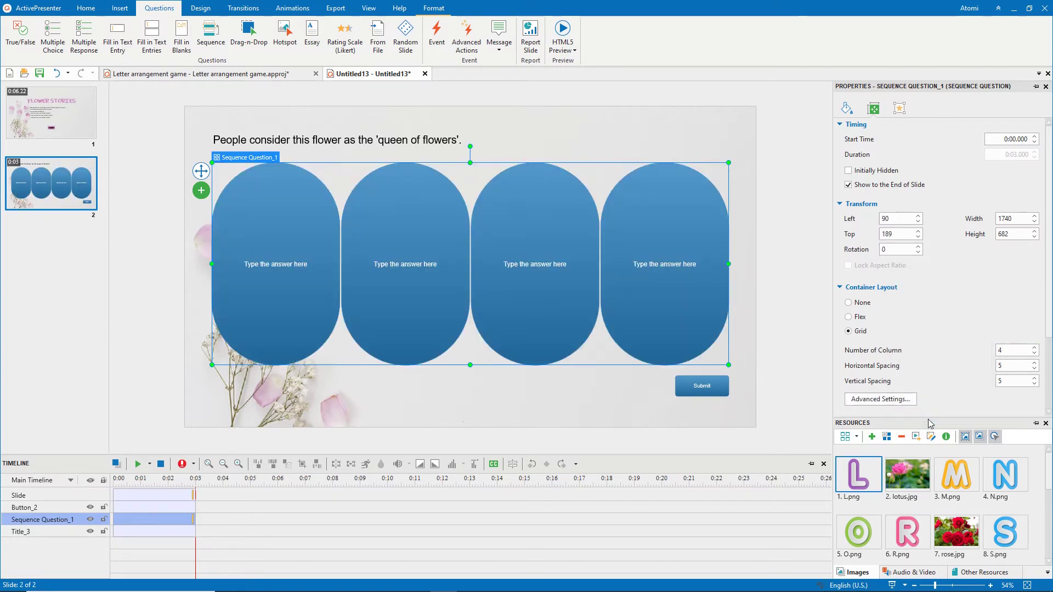
# Step: Change the shape of all four answer labels to a rectangle
pyautogui.click(289, 246)
pyautogui.keyDown('ctrl'); pyautogui.click(417, 255); pyautogui.keyUp('ctrl')
pyautogui.keyDown('ctrl'); pyautogui.click(573, 259); pyautogui.keyUp('ctrl')
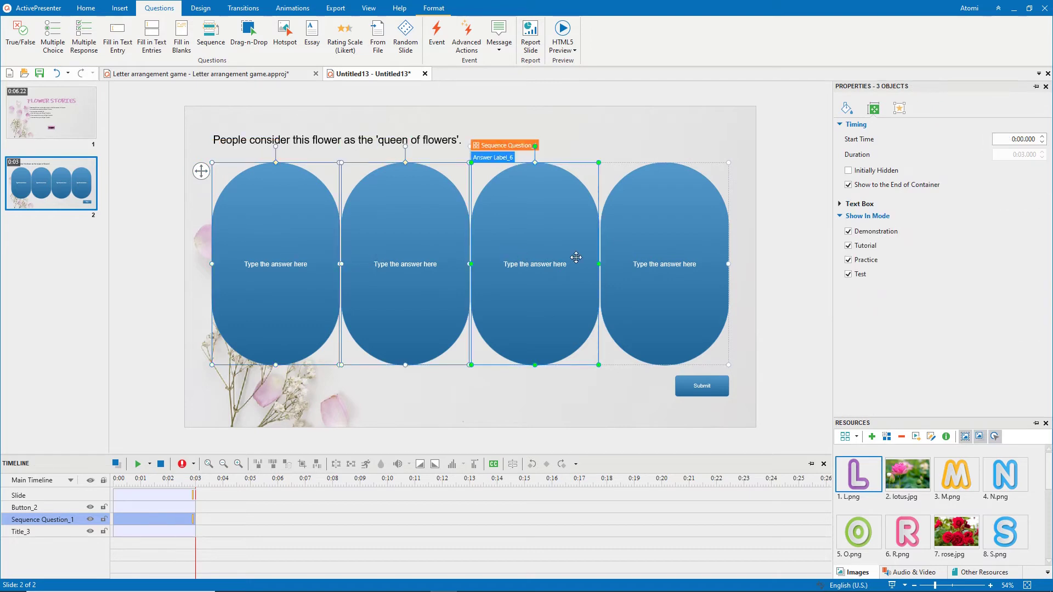
pyautogui.keyDown('ctrl'); pyautogui.click(636, 258); pyautogui.keyUp('ctrl')
pyautogui.click(434, 8)
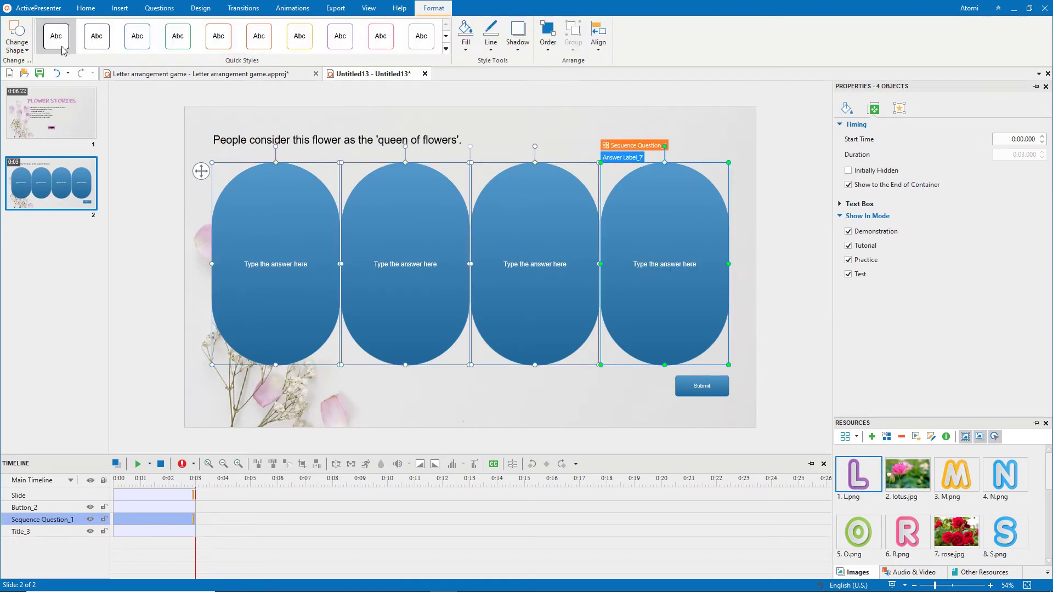
pyautogui.click(25, 50)
pyautogui.click(12, 77)
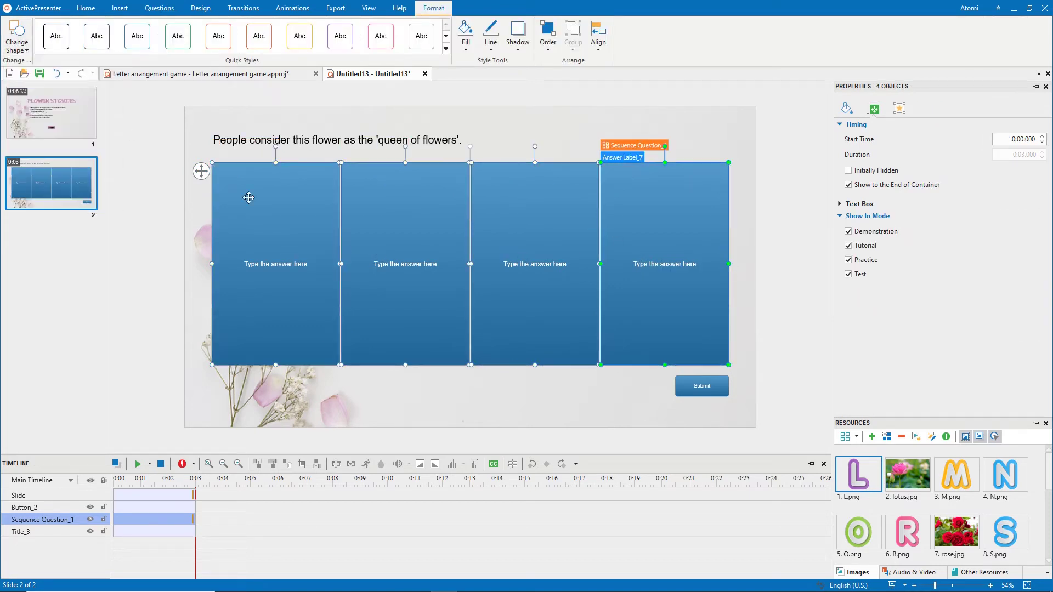
# Step: Fill the four answer labels, in order, with the letter images R, O, S and E
pyautogui.click(261, 204)
pyautogui.press('Escape')
pyautogui.click(289, 218)
pyautogui.click(289, 218)
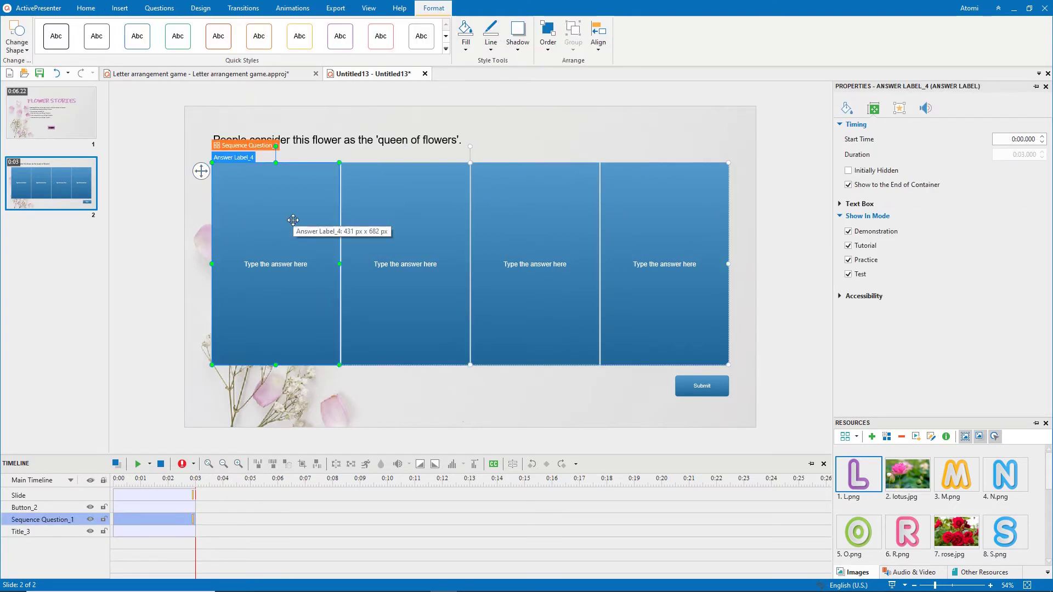
pyautogui.click(847, 108)
pyautogui.click(861, 183)
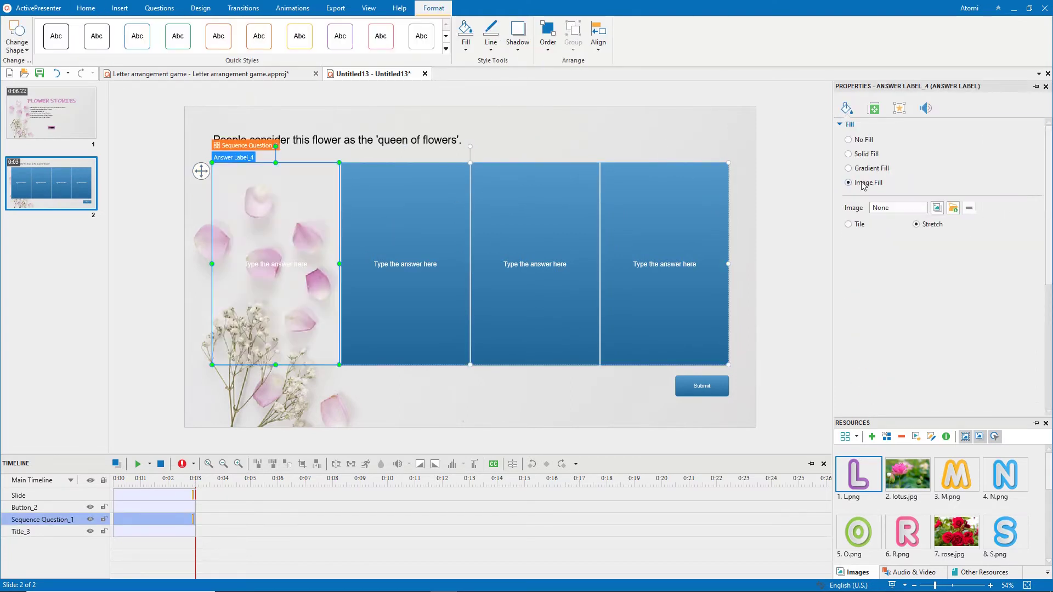
pyautogui.click(1003, 210)
pyautogui.click(858, 186)
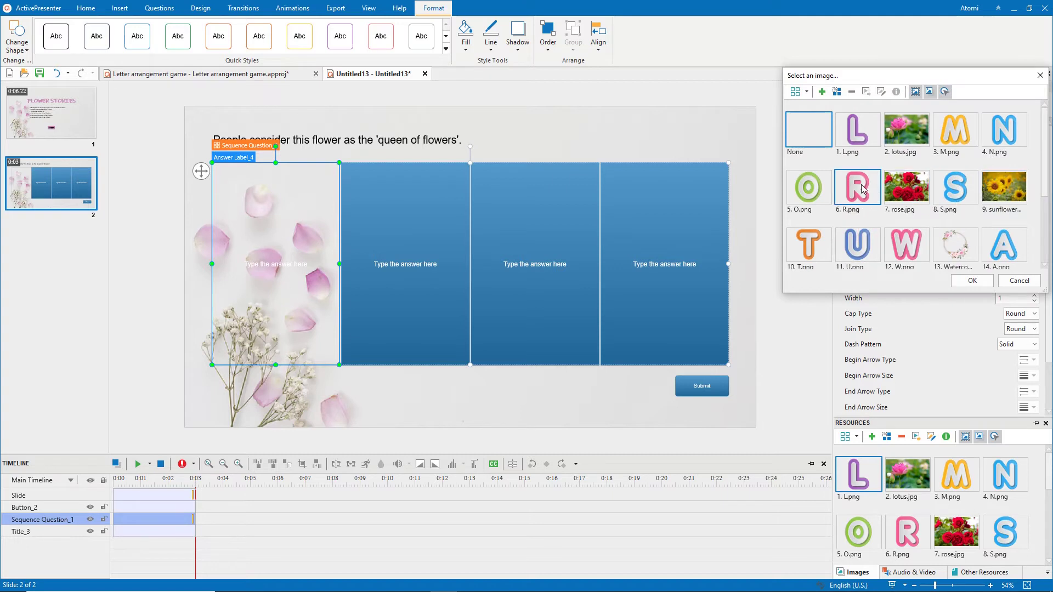
pyautogui.click(958, 280)
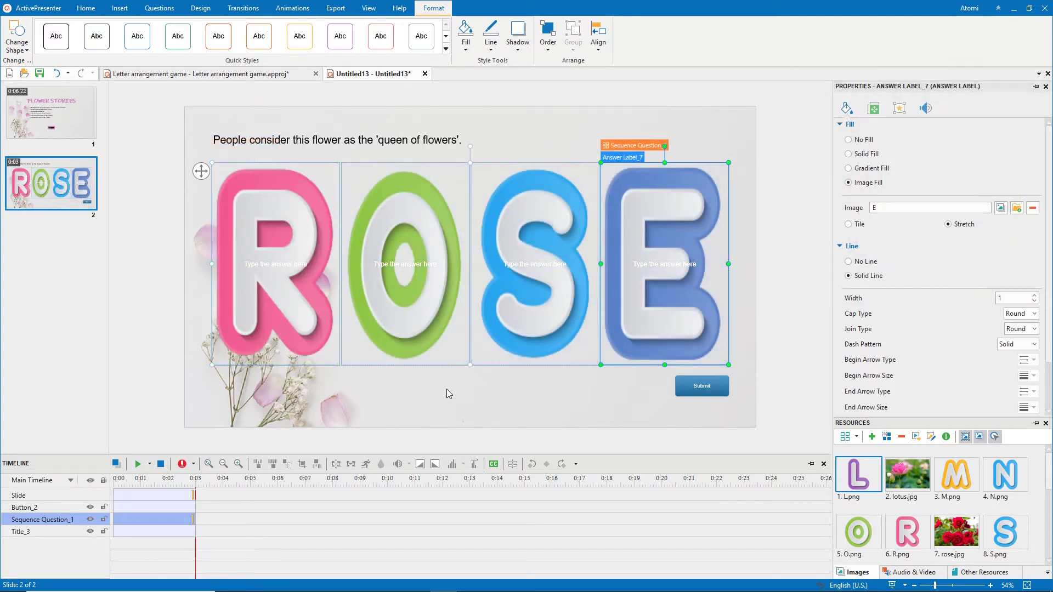
# Step: Shrink the sequence question to about half its width and move it to the middle of the slide
pyautogui.click(449, 393)
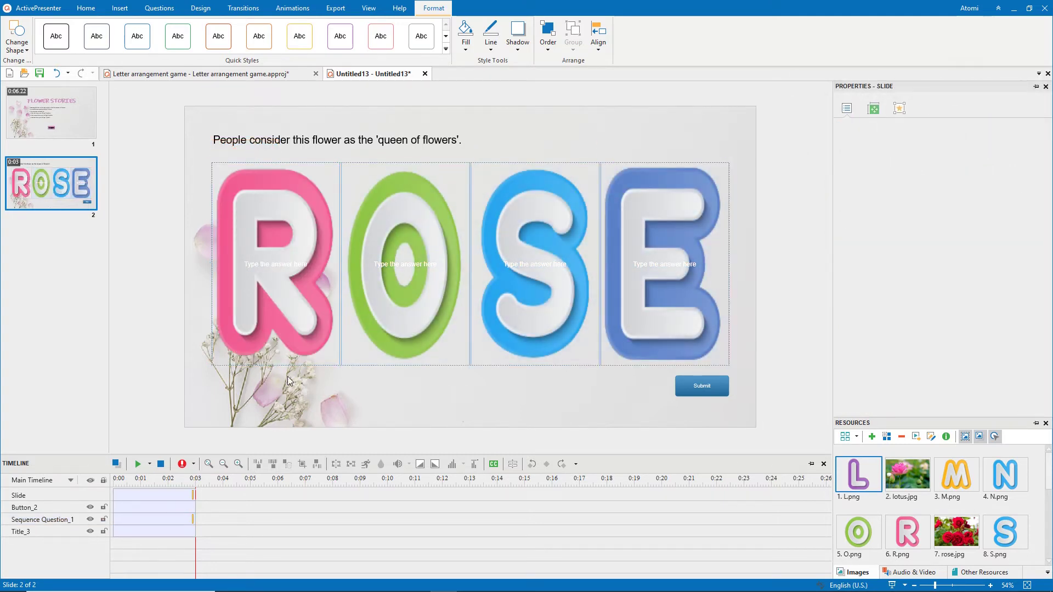
pyautogui.click(214, 363)
pyautogui.moveTo(212, 364); pyautogui.dragTo(464, 253)
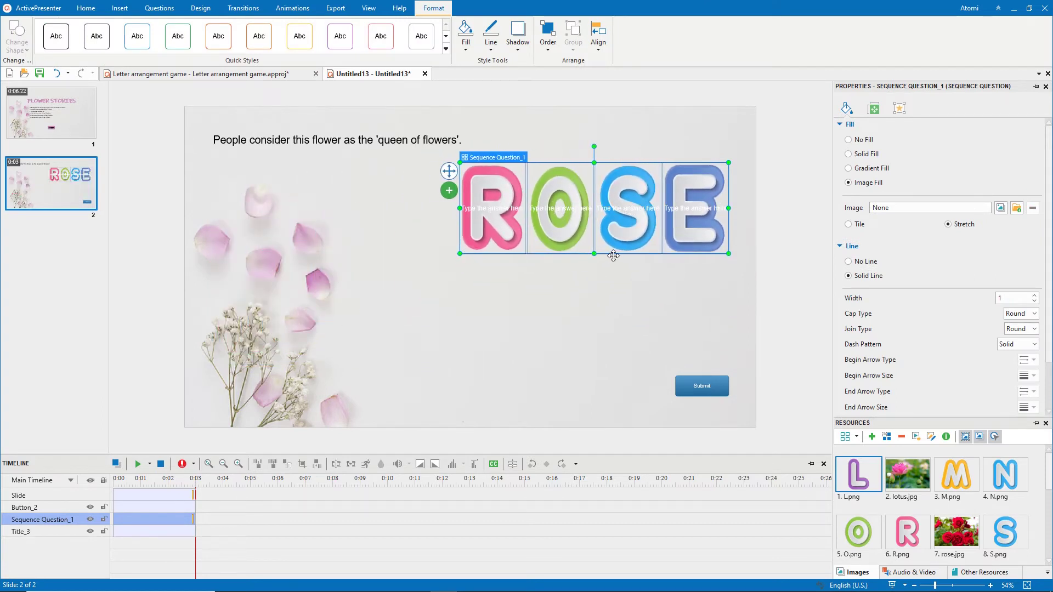
pyautogui.moveTo(614, 251); pyautogui.dragTo(514, 310)
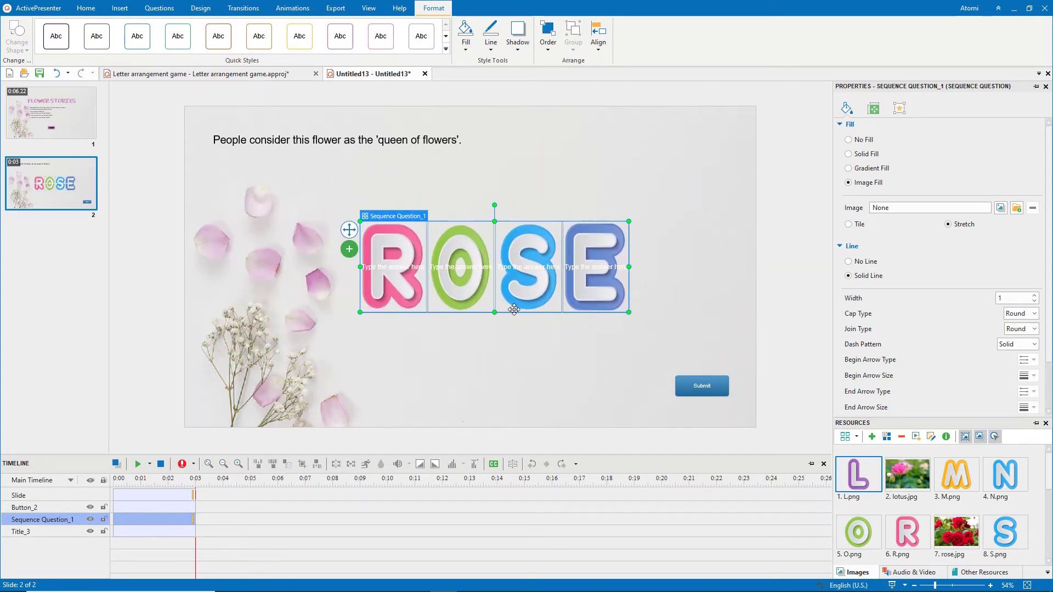
# Step: Clear the placeholder text from all four letter answer labels
pyautogui.click(392, 264)
pyautogui.click(463, 268)
pyautogui.click(510, 267)
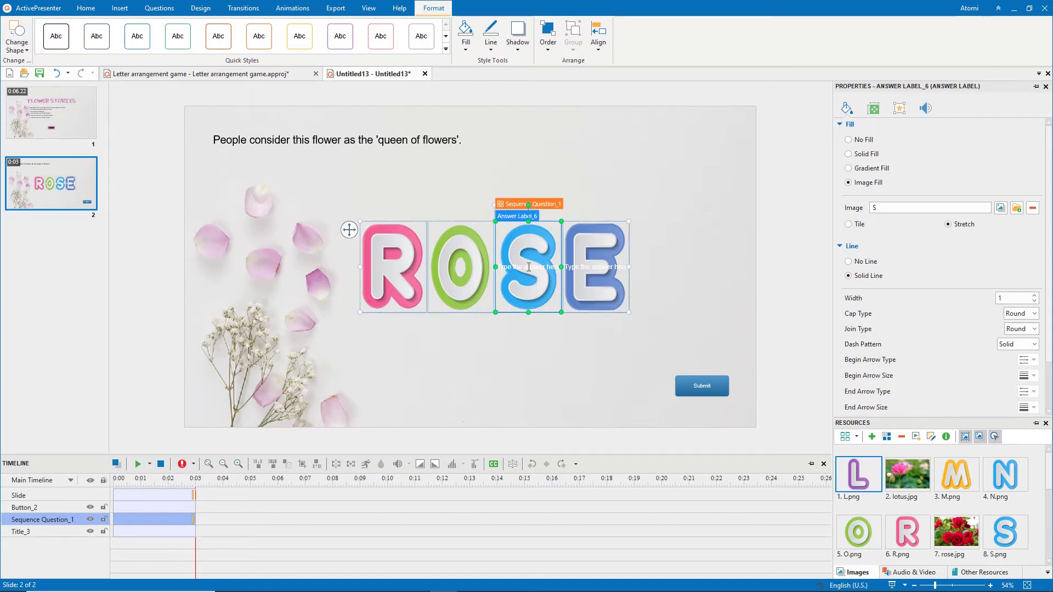
pyautogui.click(604, 267)
# Step: Center the question title above the letters and the Submit button below them
pyautogui.click(453, 135)
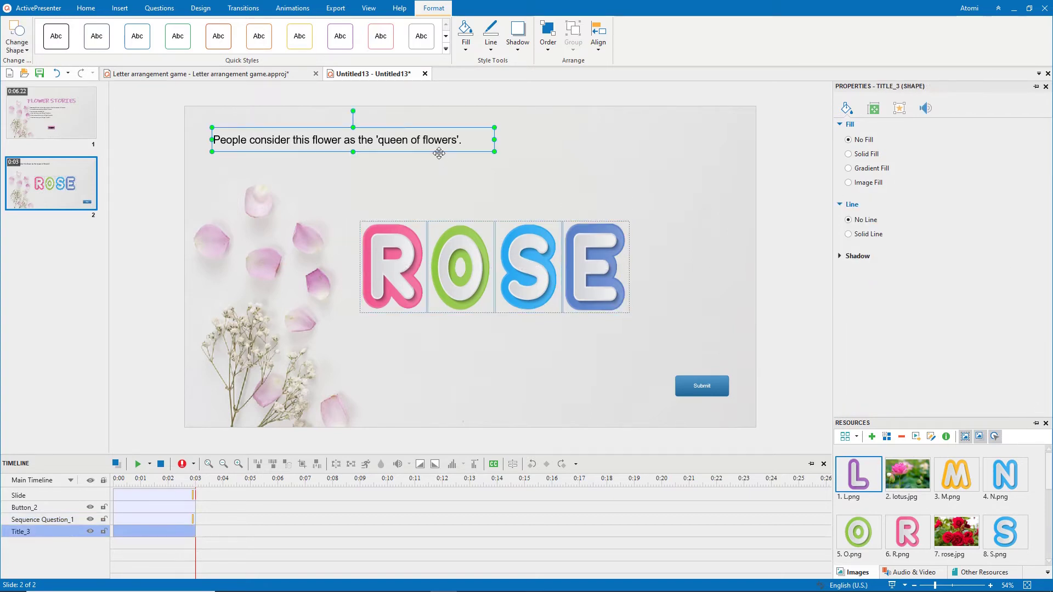
pyautogui.moveTo(440, 152); pyautogui.dragTo(580, 182)
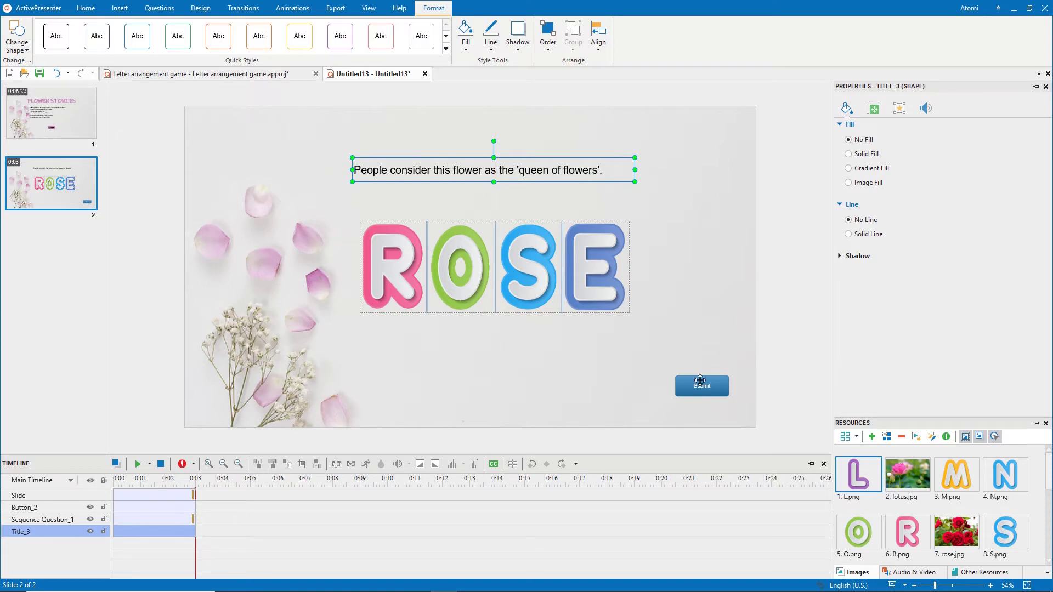
pyautogui.moveTo(712, 394); pyautogui.dragTo(504, 385)
# Step: Give the Submit button a solid pink fill and set its font size to 32
pyautogui.click(859, 156)
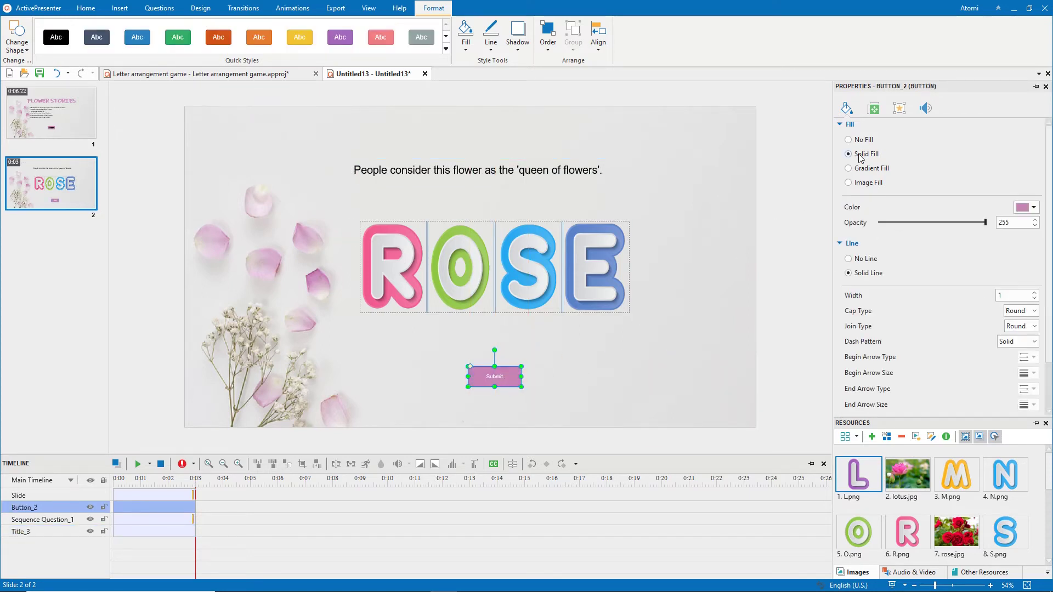
pyautogui.click(95, 9)
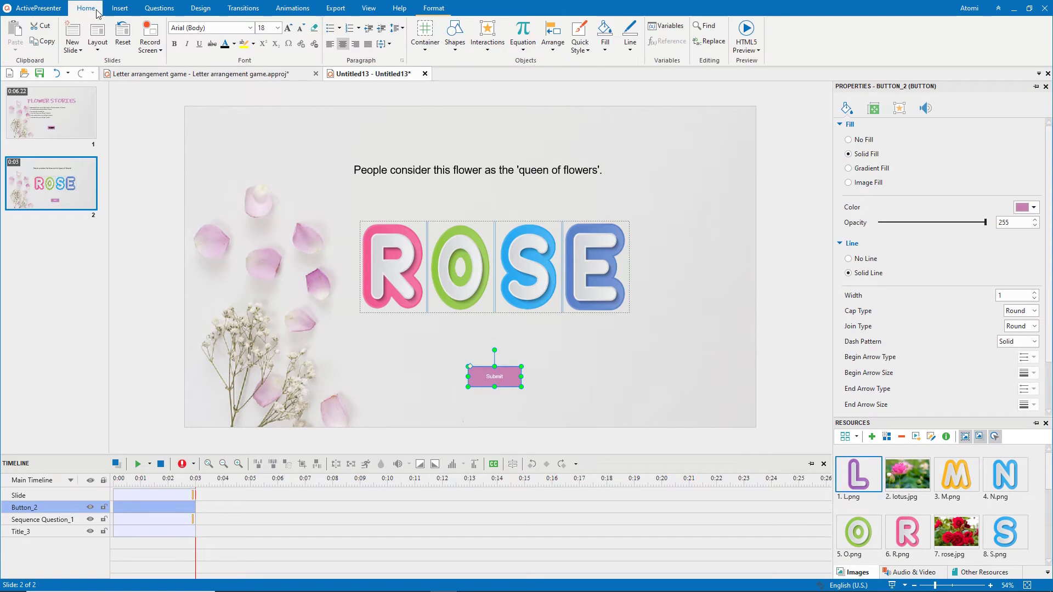
pyautogui.click(258, 28)
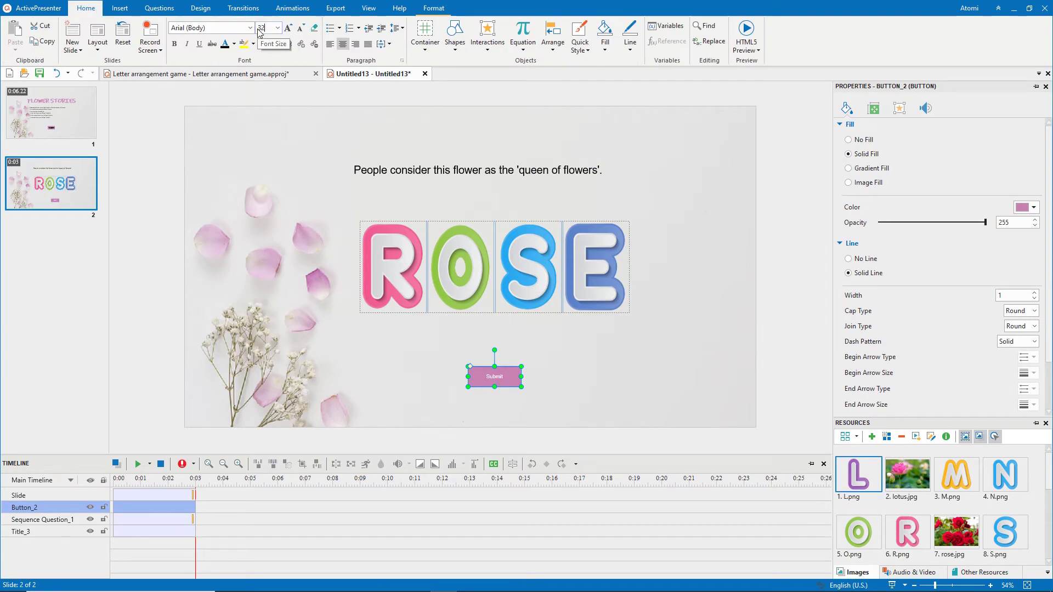
pyautogui.write('32')
pyautogui.press('Return')
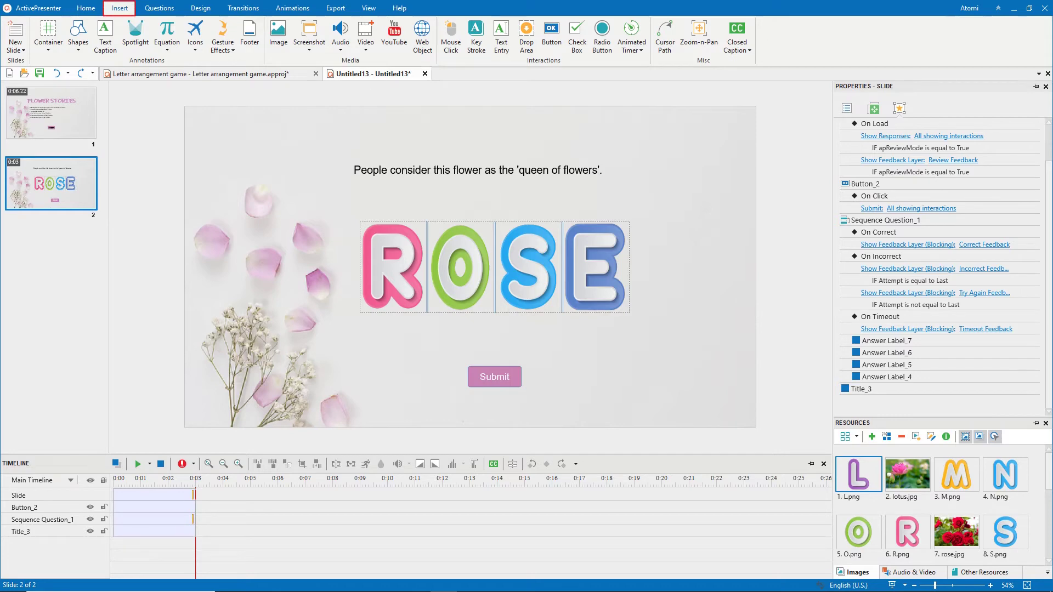
# Step: Create a new audio object and generate speech reading "People consider this flower as the 'queen of flowers'." in the Matthew US English voice
pyautogui.click(342, 51)
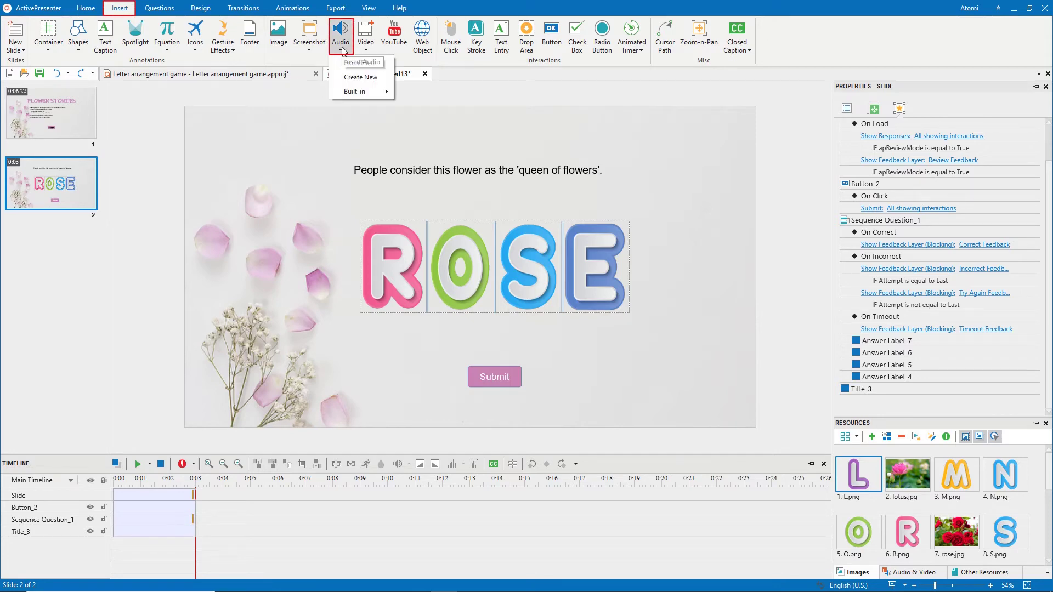
pyautogui.click(341, 77)
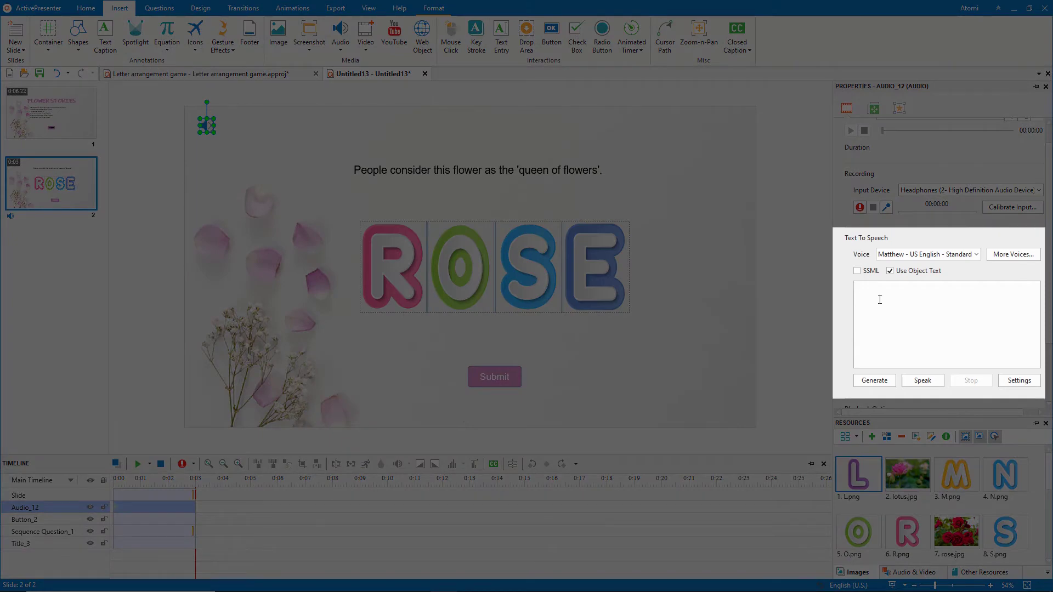
pyautogui.write("People consider this flower as the 'queen of flowers'.")
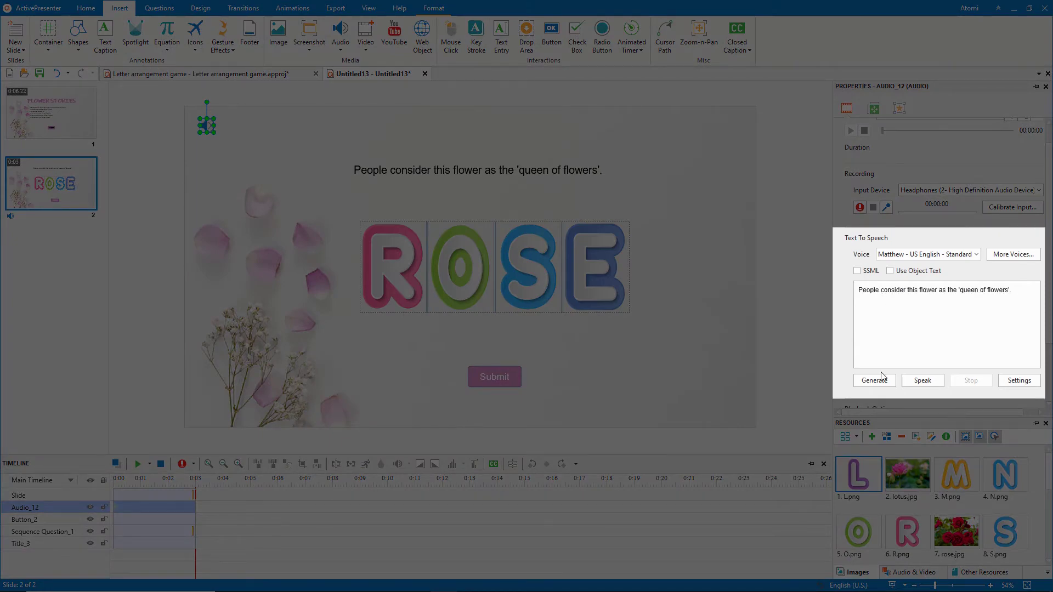
pyautogui.click(879, 379)
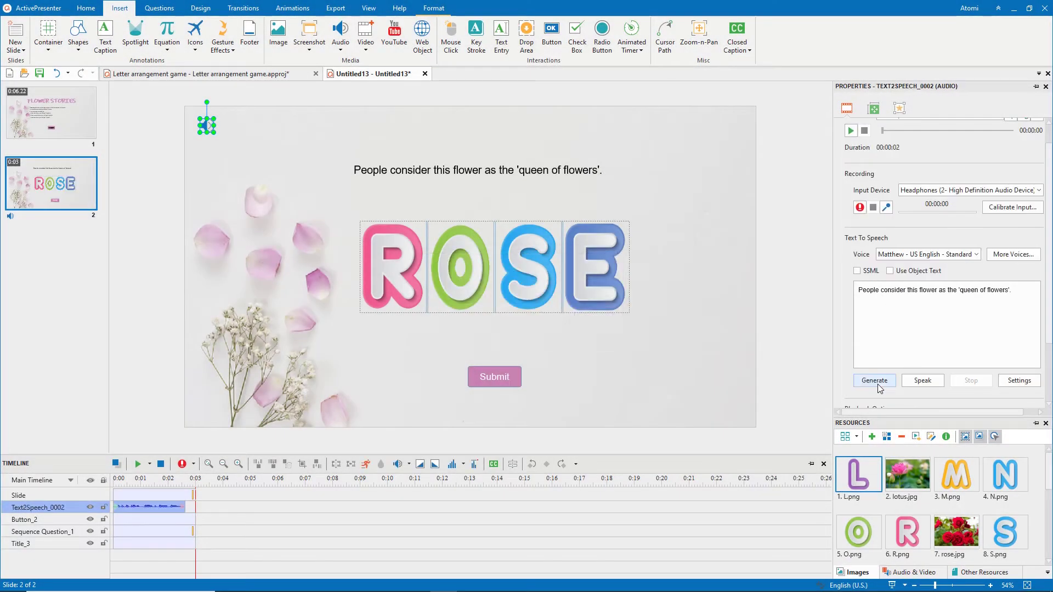
# Step: Choose the number of attempts allowed for the sequence question containing the ROSE letters
pyautogui.click(624, 308)
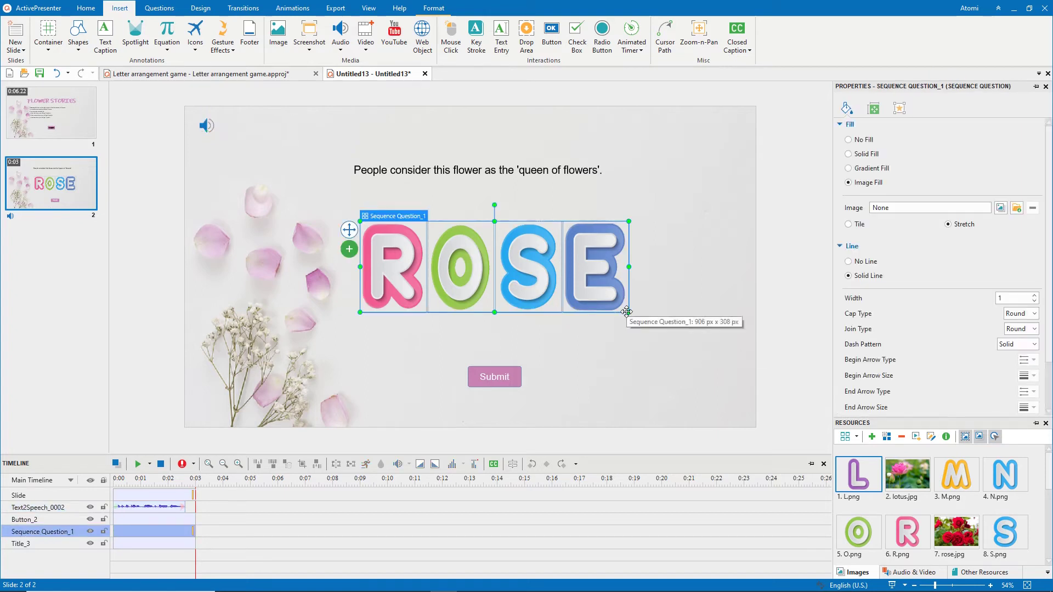
pyautogui.click(897, 108)
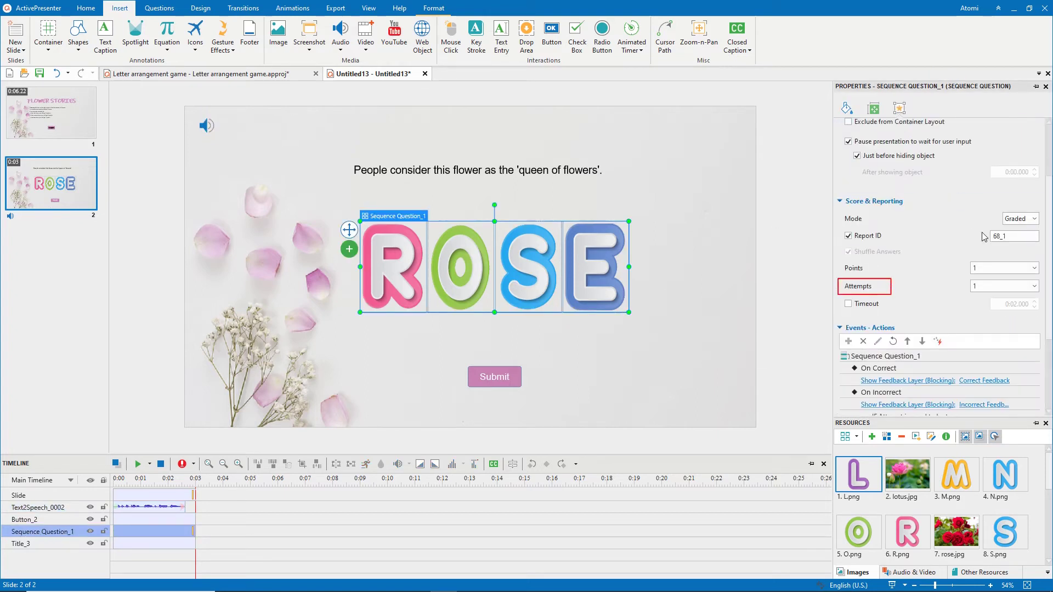
pyautogui.click(1034, 287)
pyautogui.click(1025, 323)
# Step: Add a text caption about 191 x 91 px reading "Score:" in the slide's upper-right area, beside the question title
pyautogui.click(106, 40)
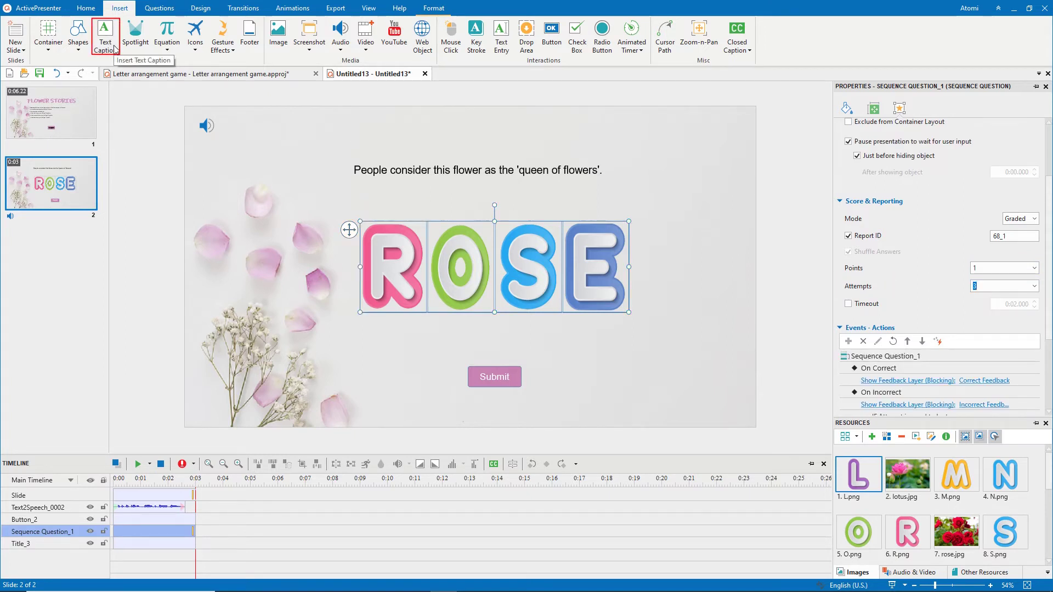
pyautogui.moveTo(638, 142); pyautogui.dragTo(695, 169)
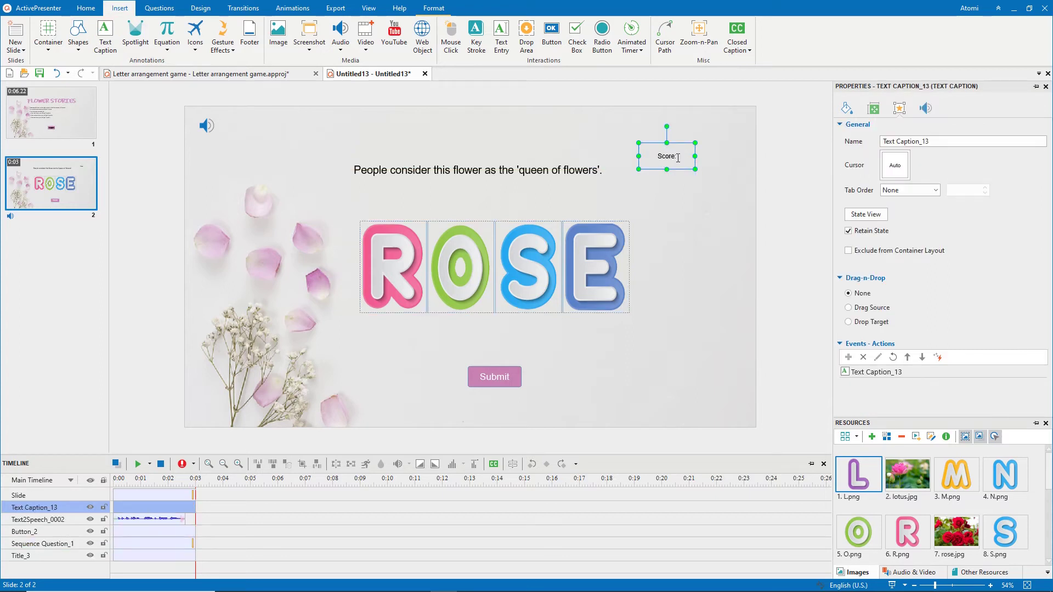
# Step: Create a user variable named score of type NUMBER
pyautogui.click(96, 11)
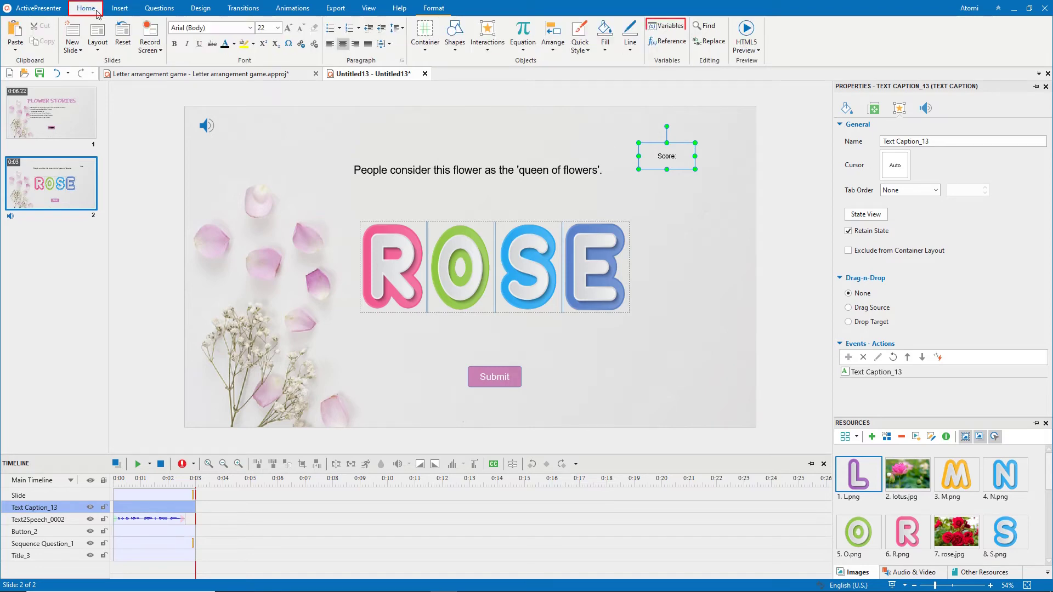
pyautogui.click(667, 25)
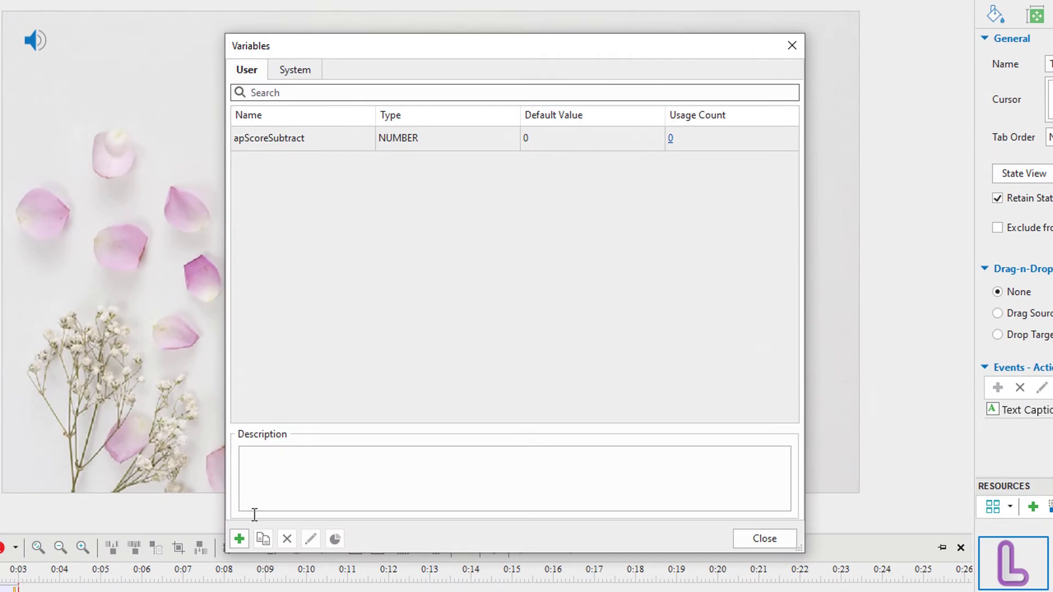
pyautogui.click(293, 501)
pyautogui.write('score')
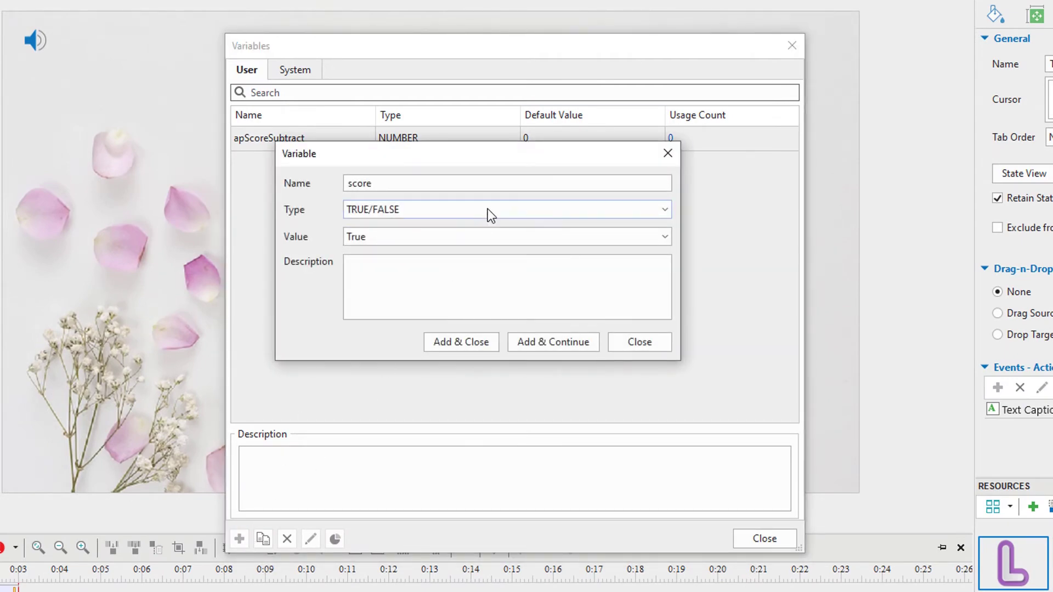
pyautogui.click(489, 212)
pyautogui.click(487, 261)
pyautogui.click(478, 344)
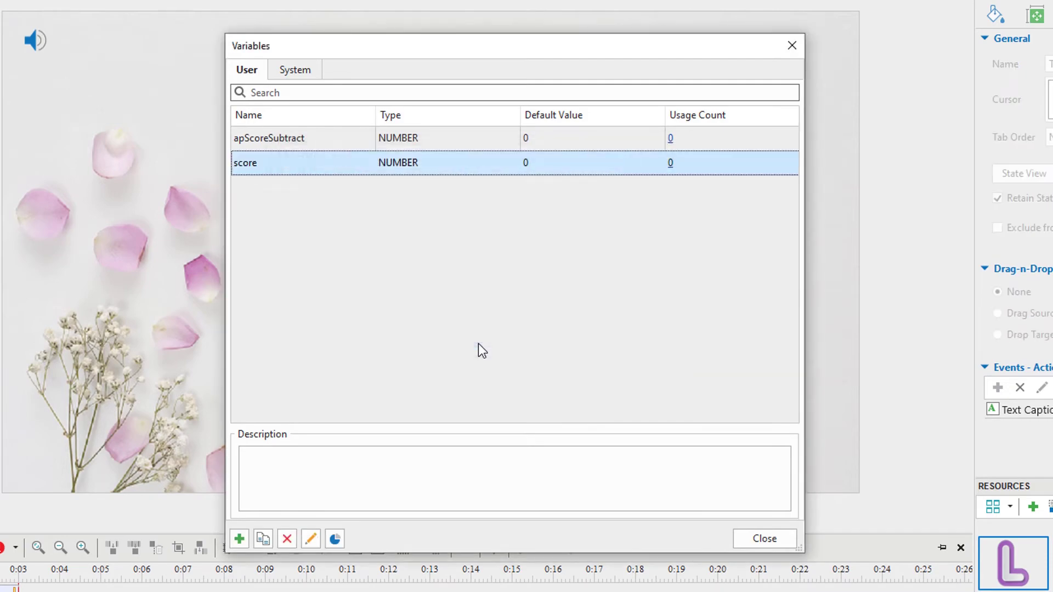
pyautogui.click(750, 539)
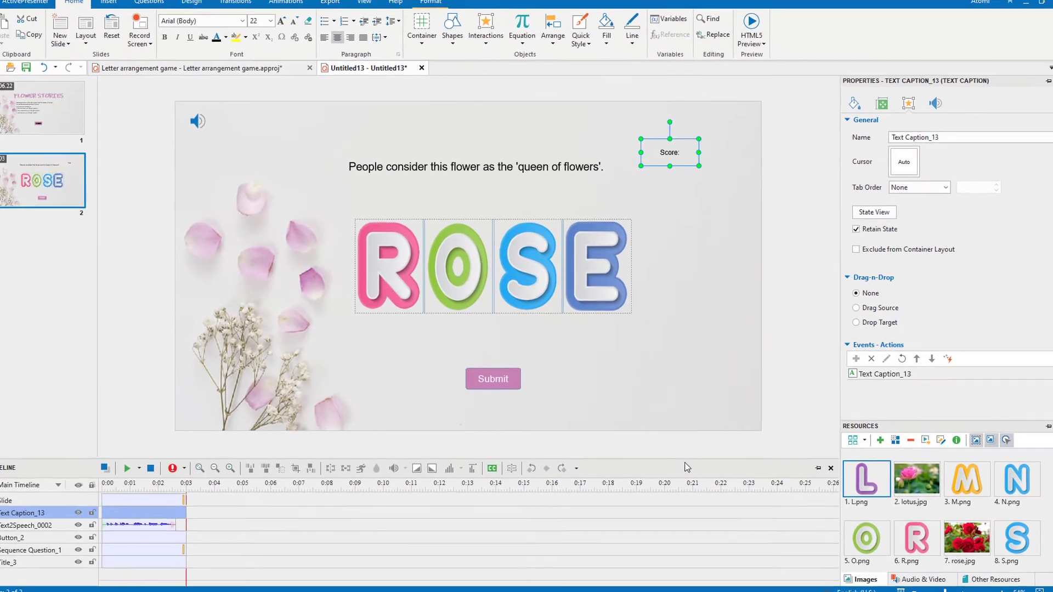
# Step: Insert a reference to the score variable after "Score:" in the caption and set the caption's font size to 32
pyautogui.click(736, 103)
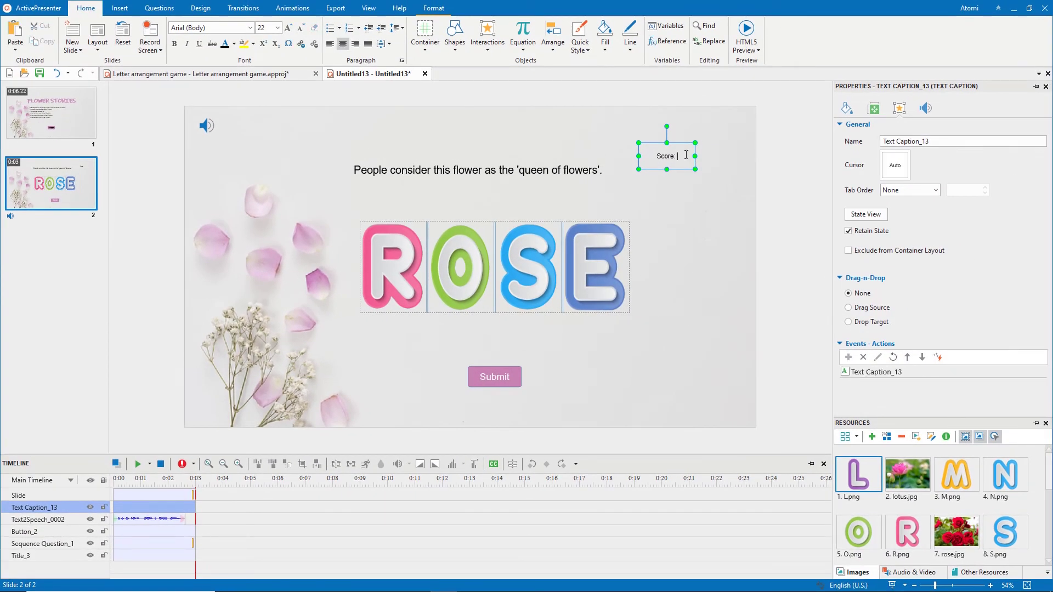
pyautogui.click(667, 41)
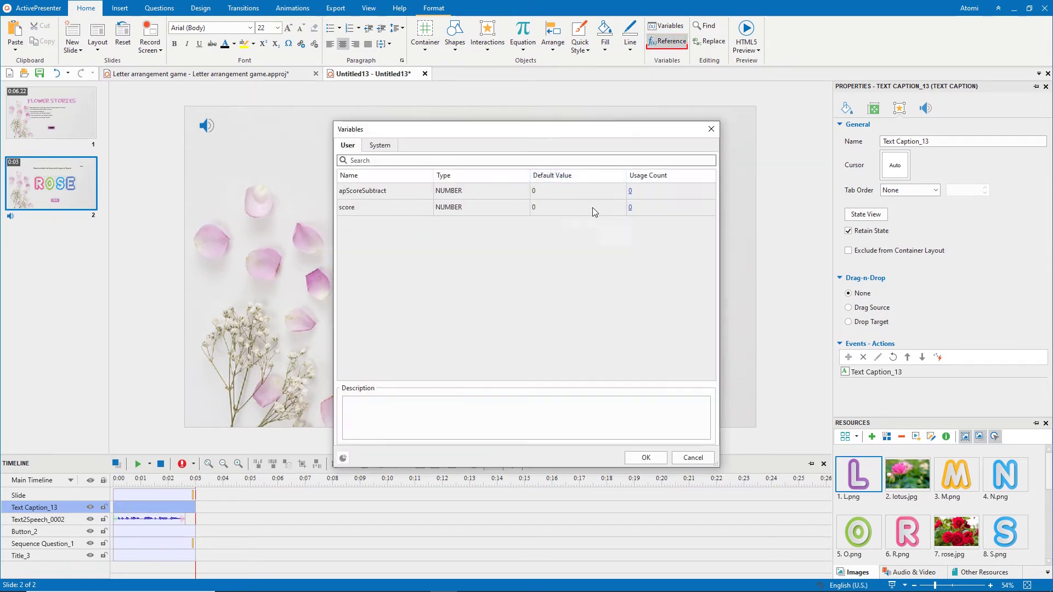
pyautogui.click(593, 214)
pyautogui.click(644, 458)
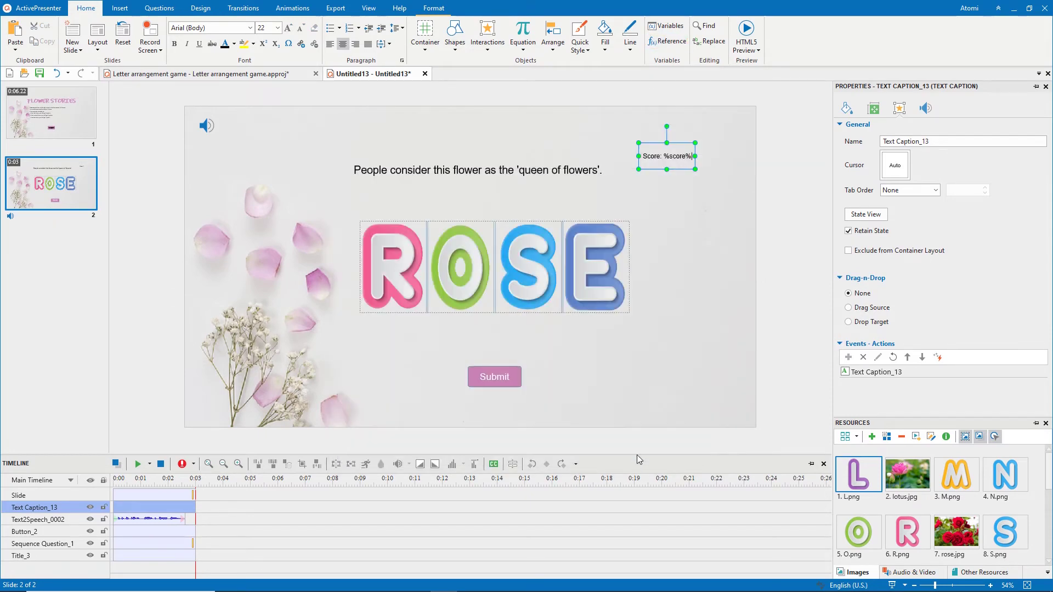
pyautogui.click(257, 29)
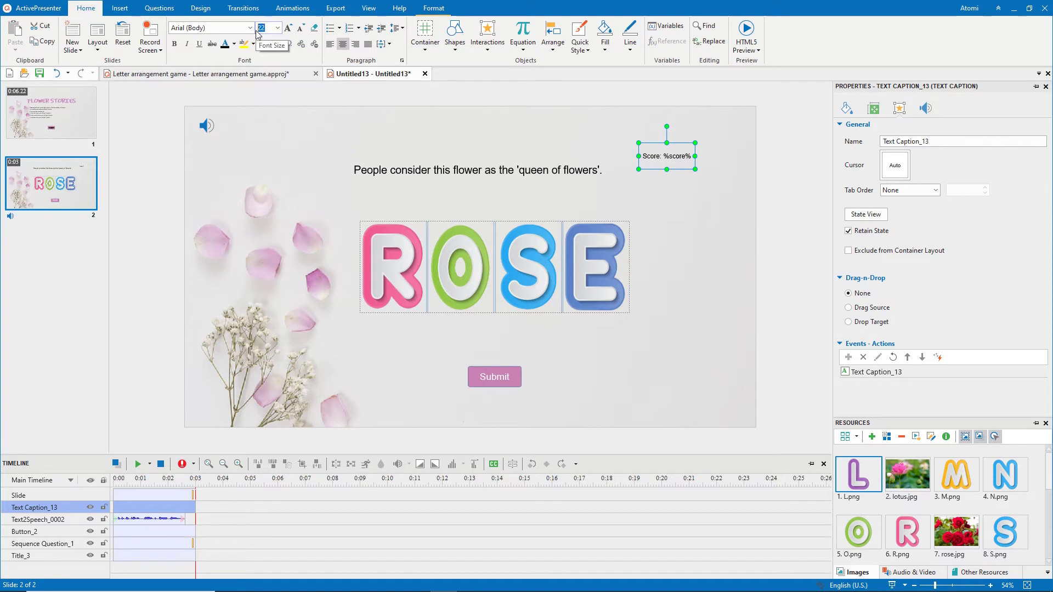
pyautogui.write('32')
pyautogui.press('Return')
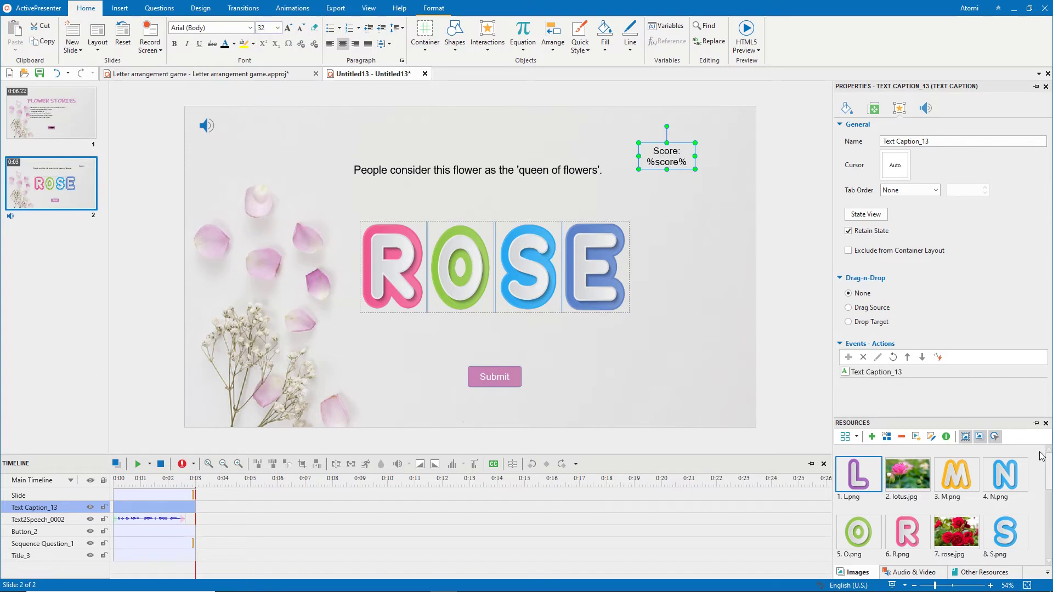
# Step: Insert the watercolor flower wreath image into the slide and move it over the score caption
pyautogui.scroll(-3, 1042, 494)
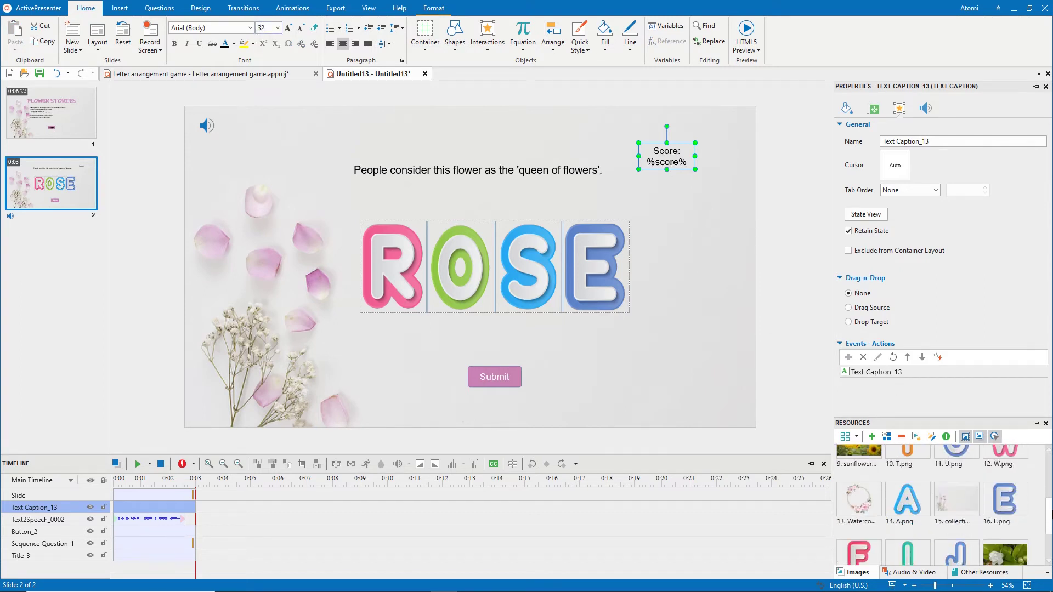
pyautogui.rightClick(873, 496)
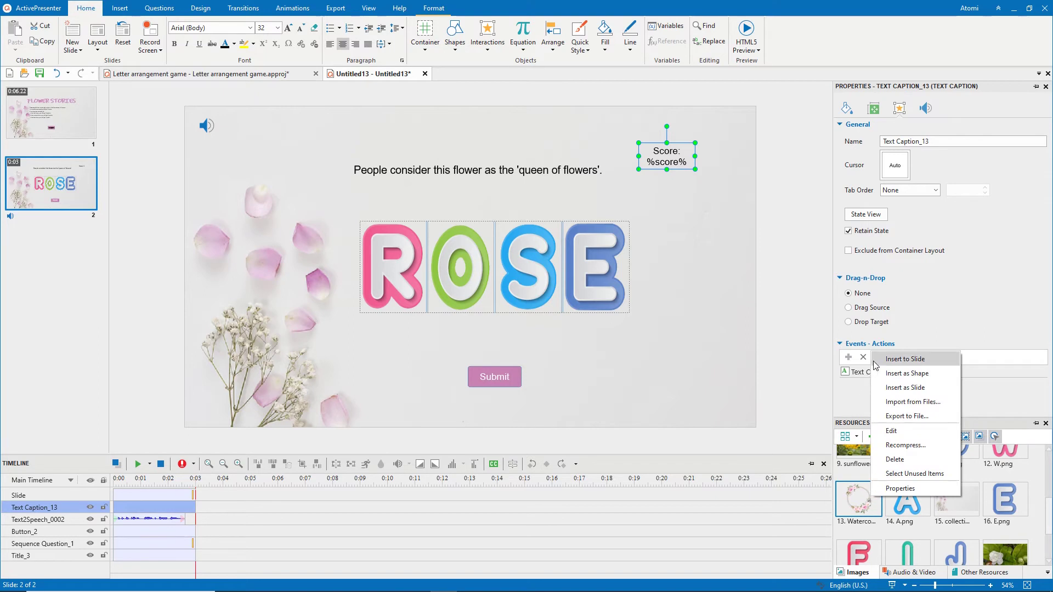
pyautogui.click(894, 359)
pyautogui.moveTo(285, 201); pyautogui.dragTo(695, 193)
# Step: Send the flower wreath image to the back, then shrink it and center it around the score caption
pyautogui.rightClick(695, 197)
pyautogui.moveTo(715, 310)
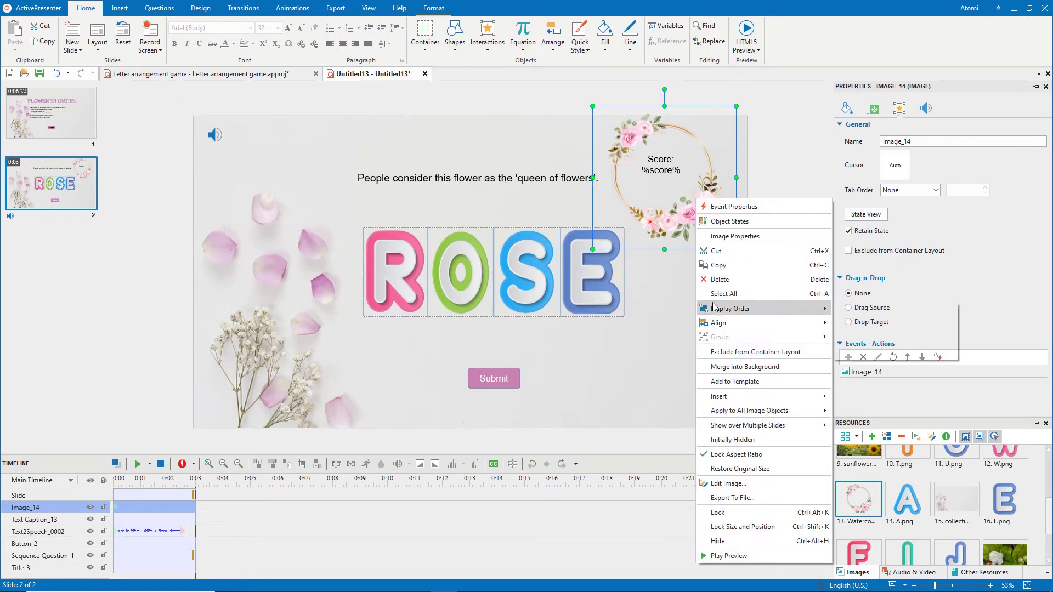
pyautogui.click(859, 339)
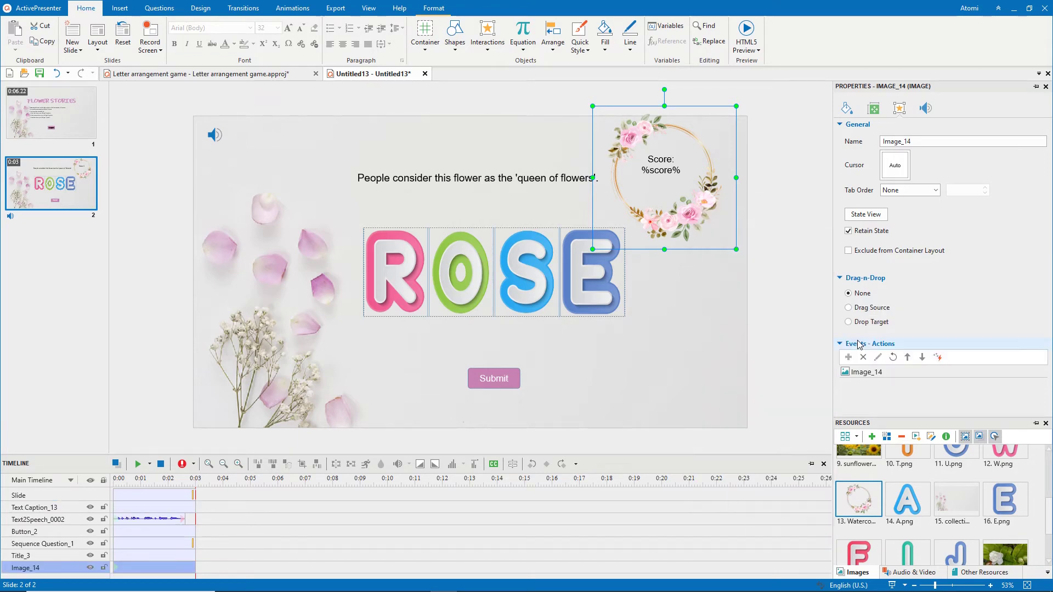
pyautogui.moveTo(592, 249); pyautogui.dragTo(625, 217)
pyautogui.moveTo(687, 196); pyautogui.dragTo(670, 204)
# Step: Group the flower wreath with the score caption and move the group into the slide's upper-right corner
pyautogui.keyDown('ctrl'); pyautogui.click(683, 148); pyautogui.keyUp('ctrl')
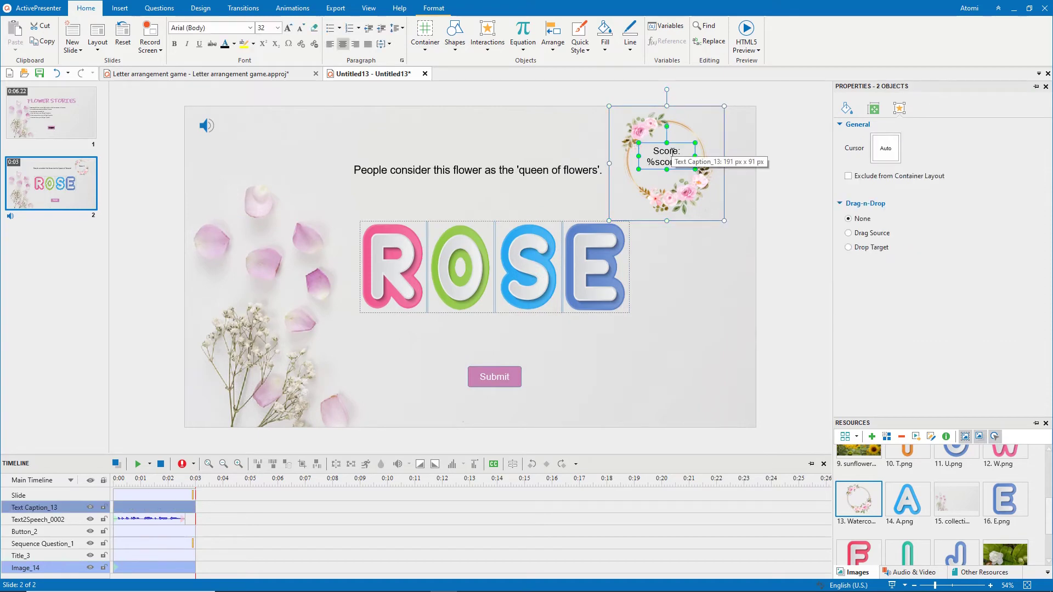
pyautogui.rightClick(673, 154)
pyautogui.moveTo(736, 296)
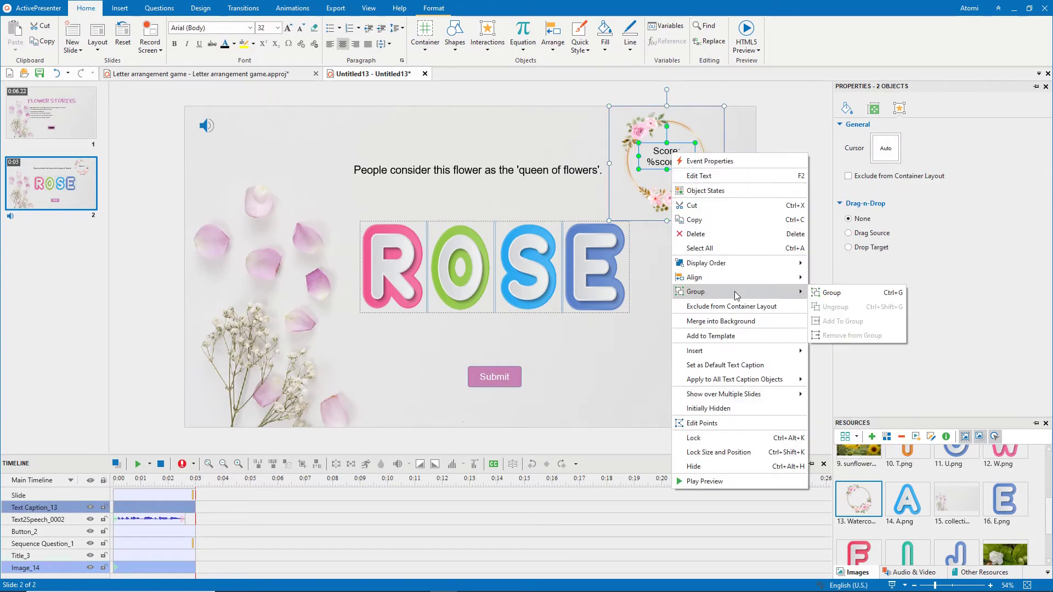
pyautogui.click(833, 292)
pyautogui.moveTo(677, 171); pyautogui.dragTo(702, 170)
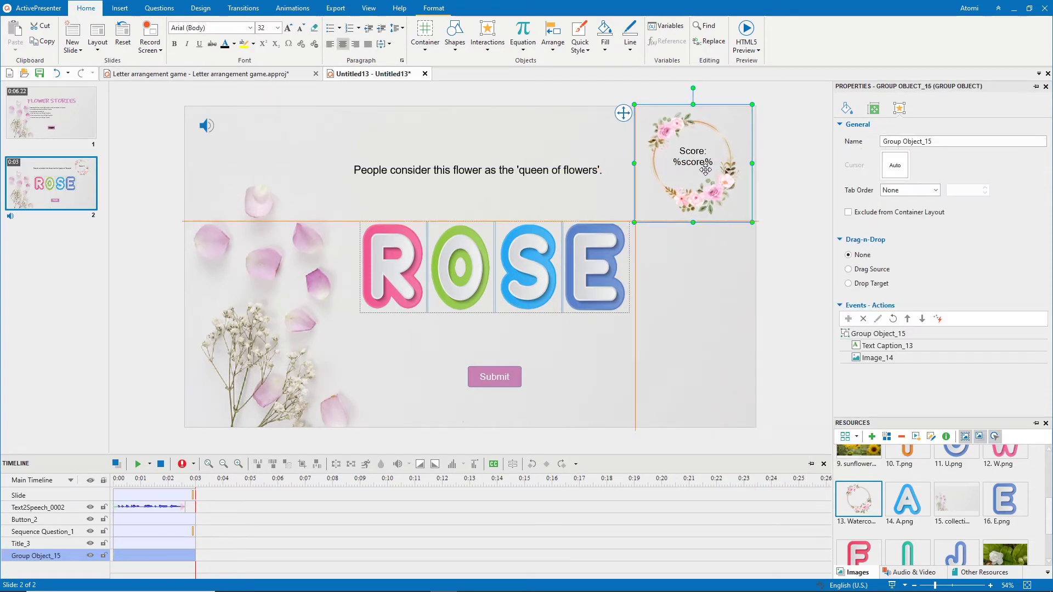
# Step: Make the score caption's text purple and bold inside the group
pyautogui.click(695, 252)
pyautogui.click(697, 217)
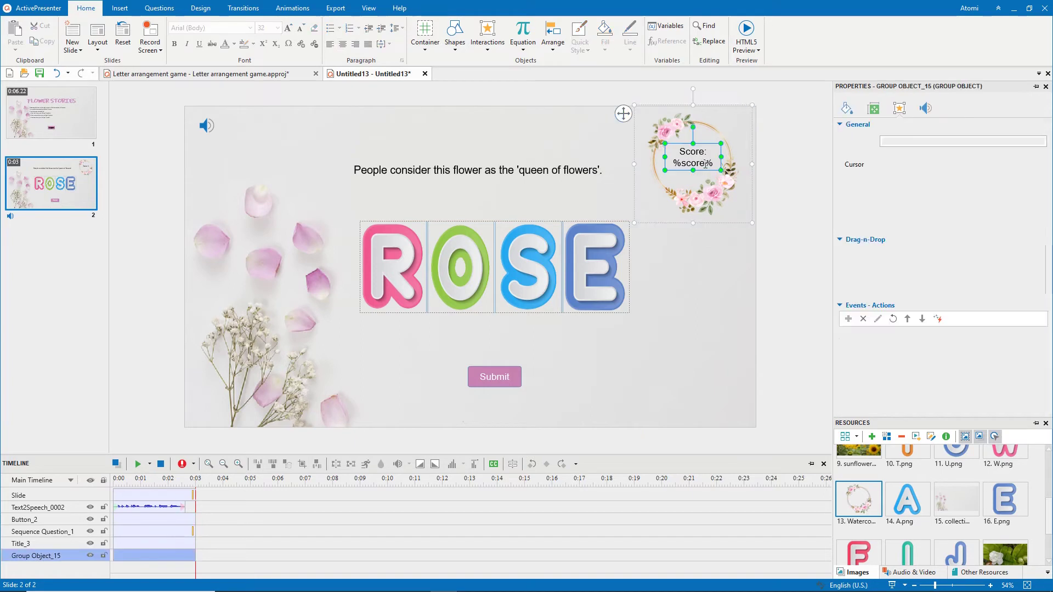
pyautogui.click(693, 157)
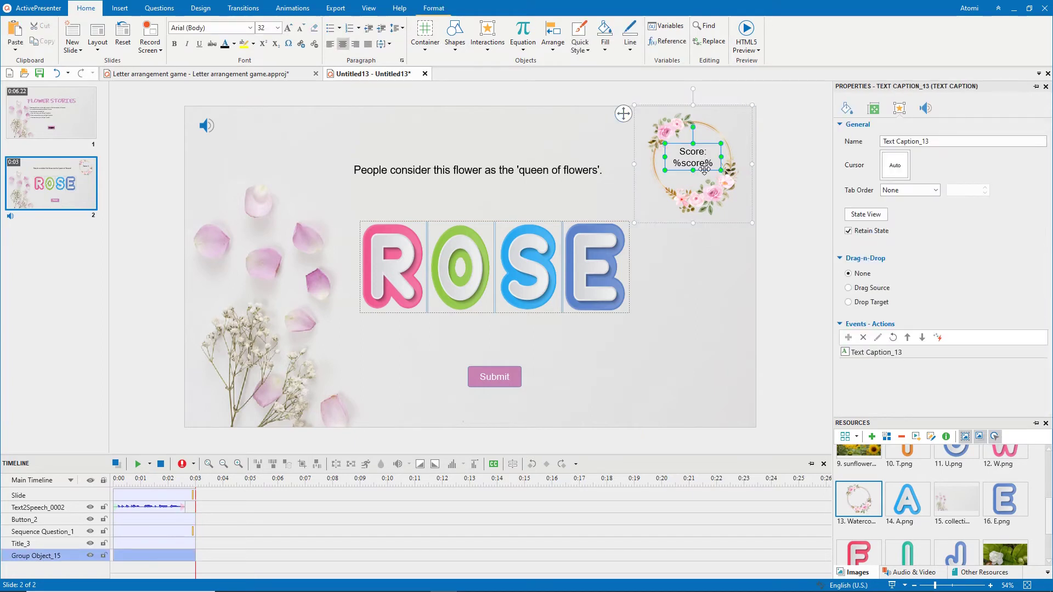
pyautogui.click(233, 43)
pyautogui.click(334, 73)
pyautogui.click(175, 47)
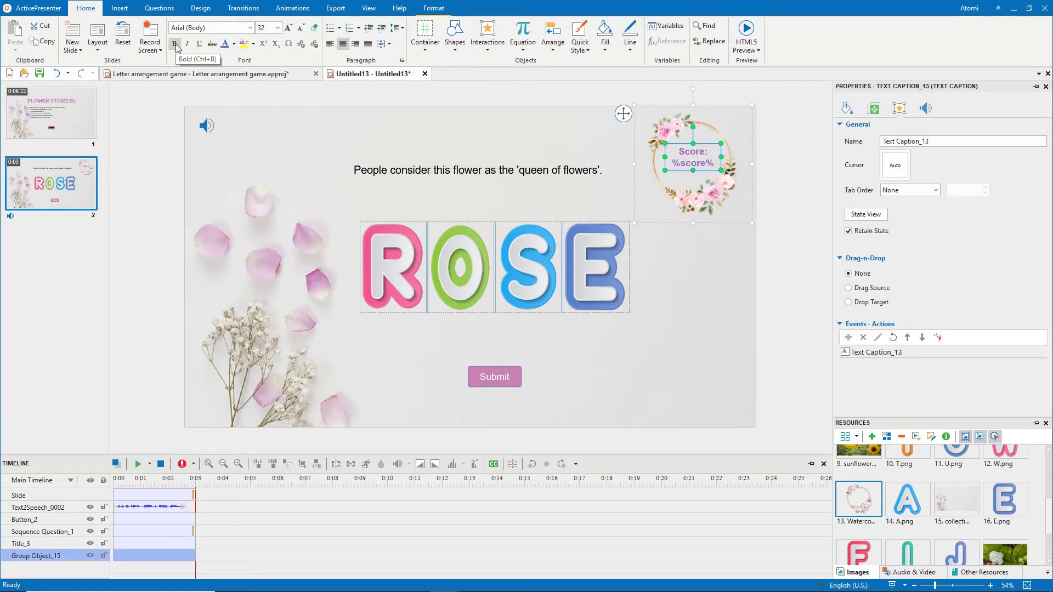
pyautogui.click(234, 153)
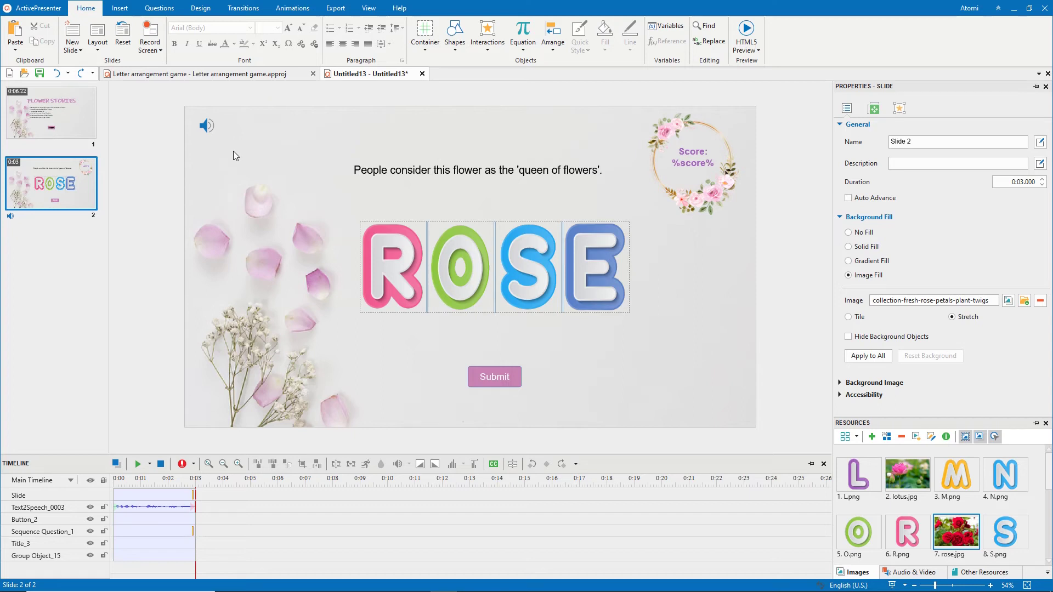
# Step: Give the button on the main Feedback Master layer a solid purple fill
pyautogui.click(368, 8)
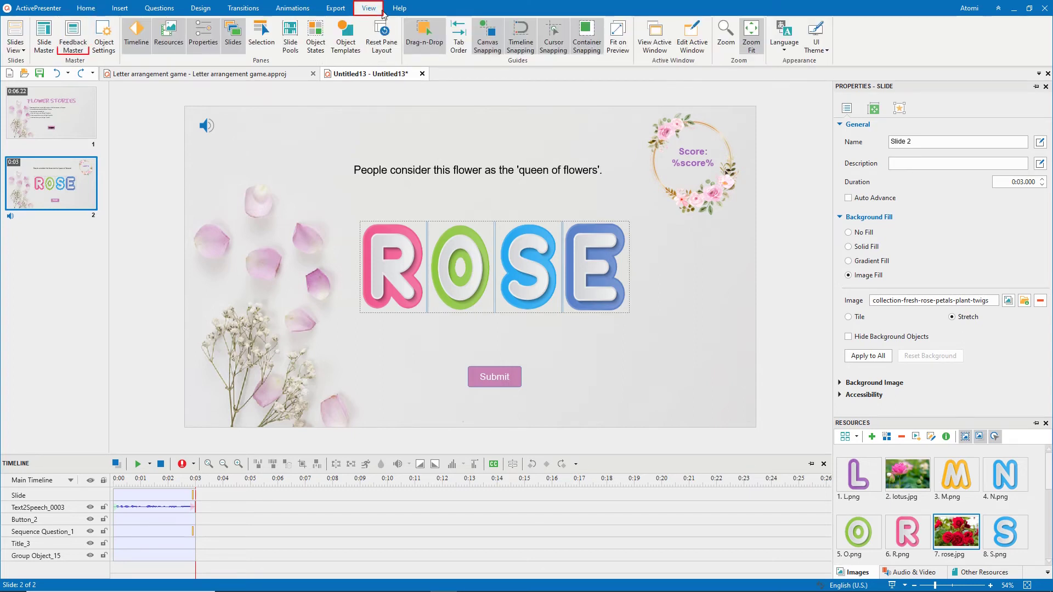
pyautogui.click(73, 38)
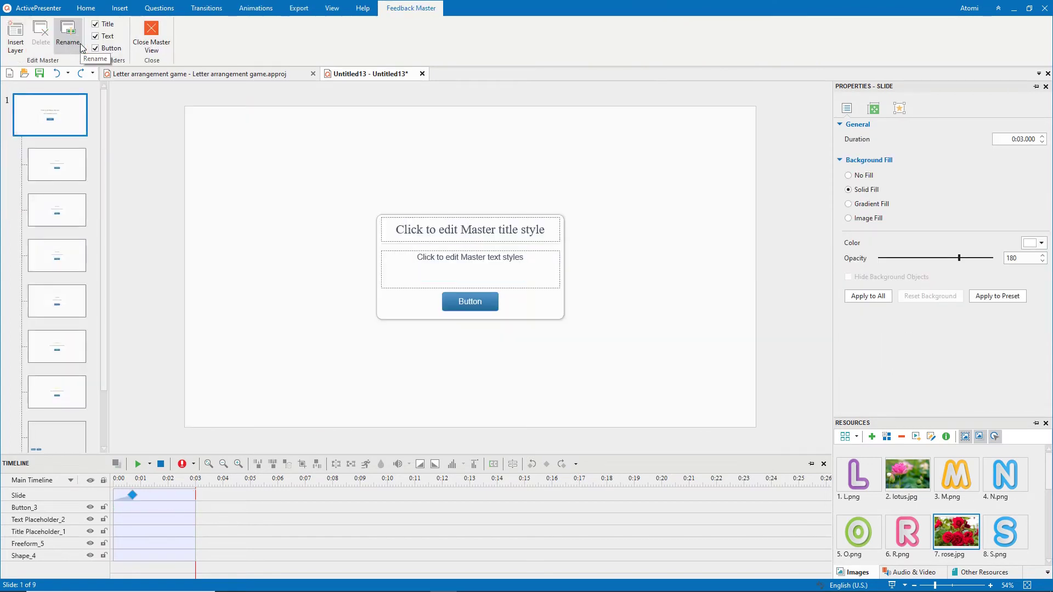
pyautogui.click(491, 308)
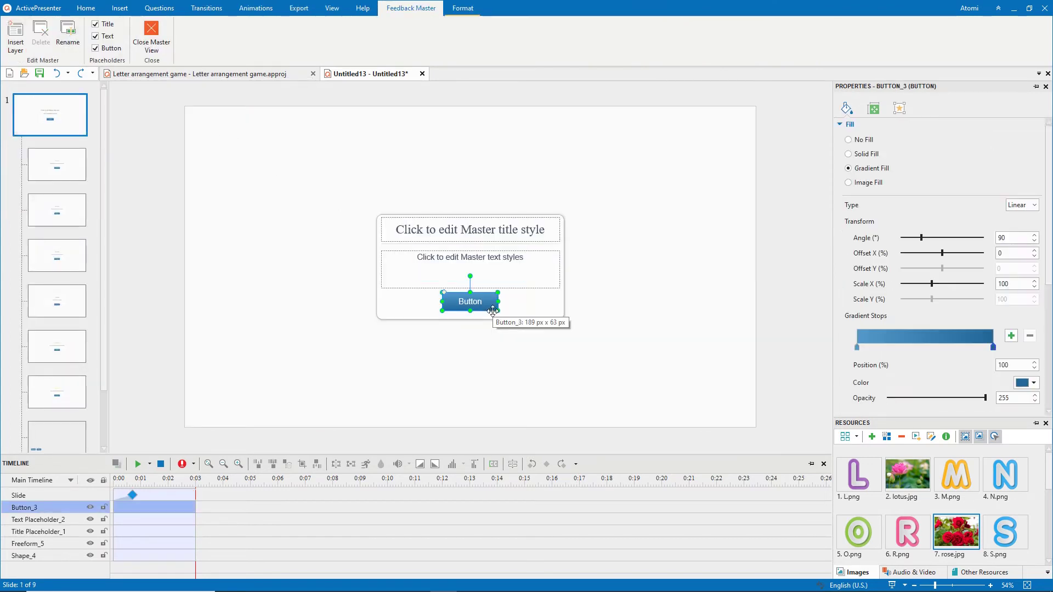
pyautogui.click(871, 155)
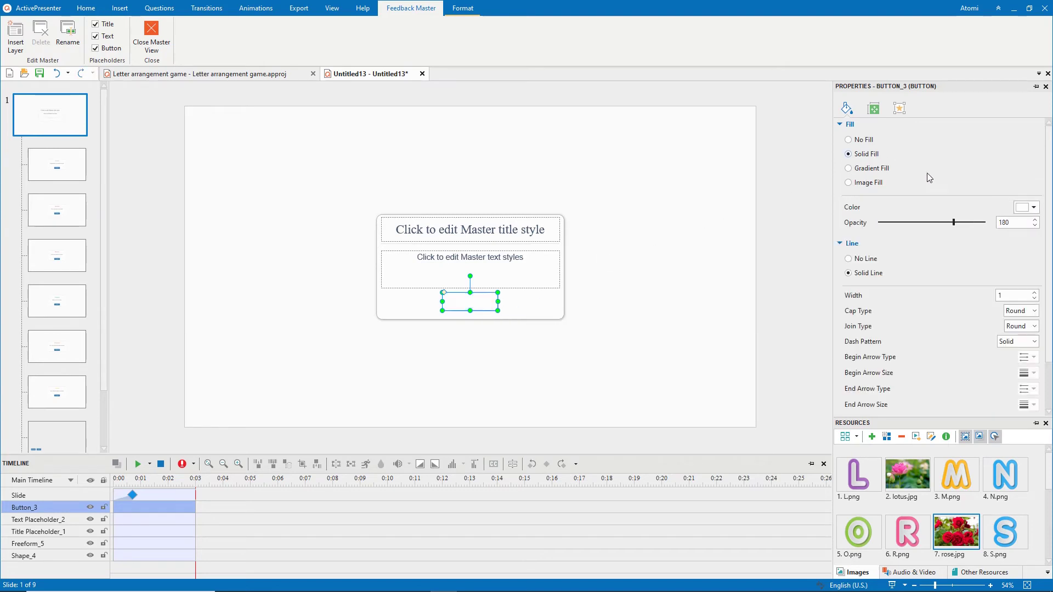
pyautogui.click(1033, 207)
pyautogui.click(1021, 237)
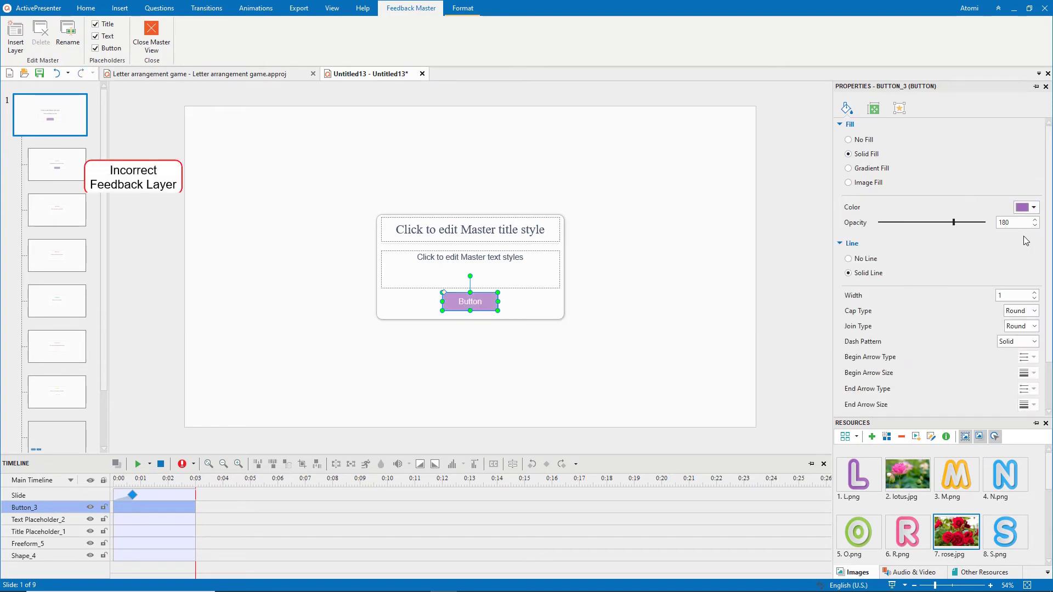
# Step: Add the line "The answer is ROSE." below the message on the Incorrect feedback layer
pyautogui.click(77, 209)
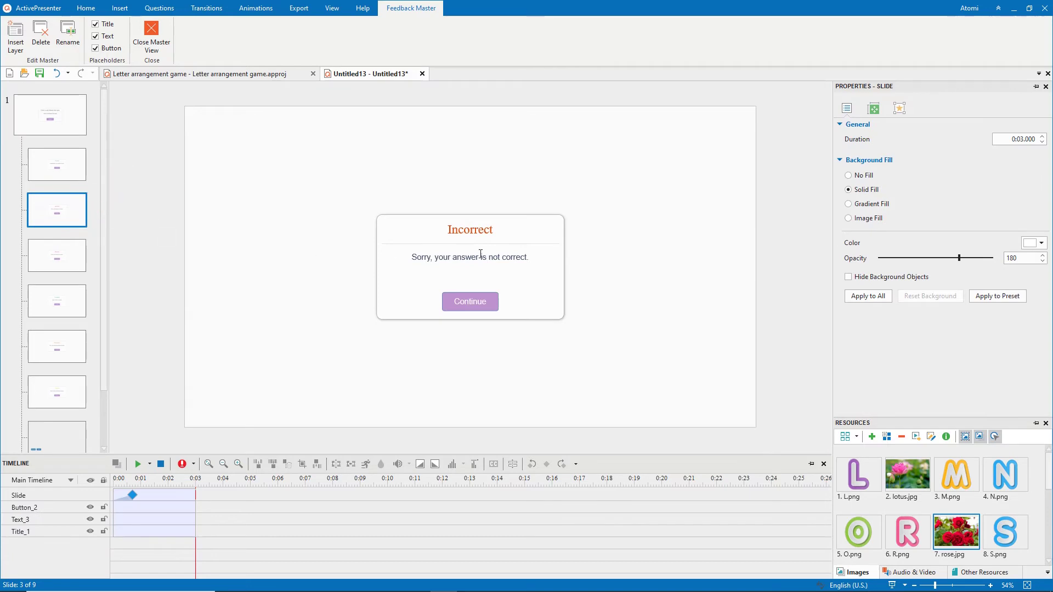
pyautogui.click(530, 259)
pyautogui.press('Return')
pyautogui.write('The a')
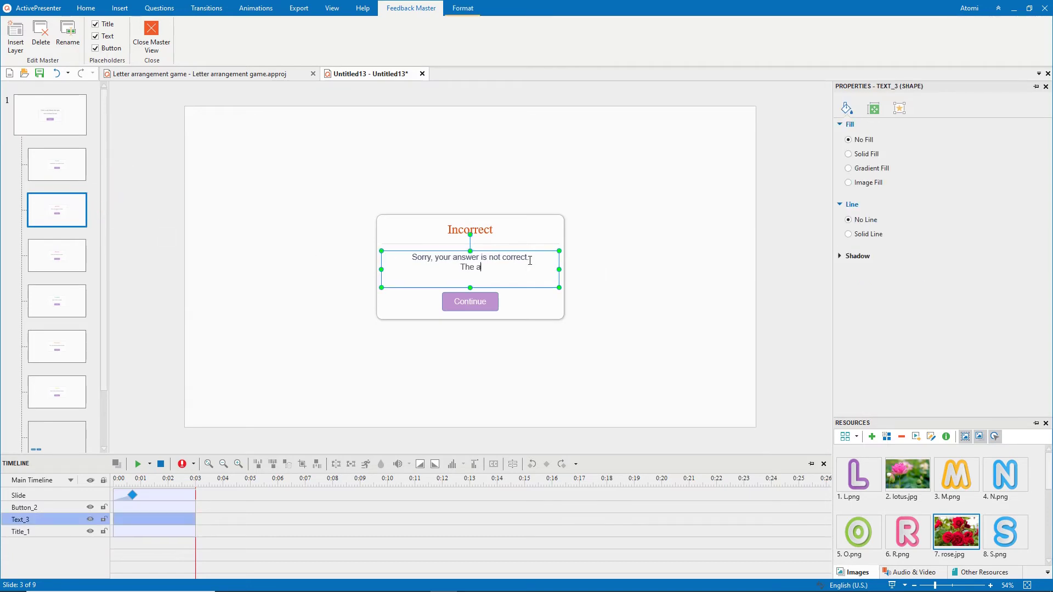
pyautogui.write('nswer is ROSE ')
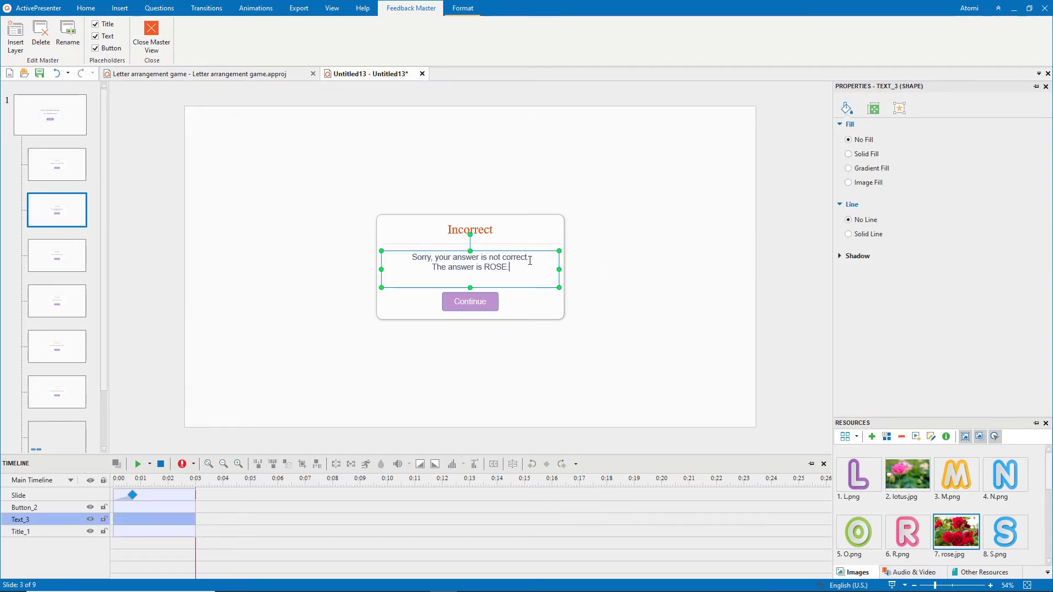
pyautogui.write('.')
# Step: Rename the Incorrect feedback layer as "Incorrect ROSE"
pyautogui.rightClick(72, 214)
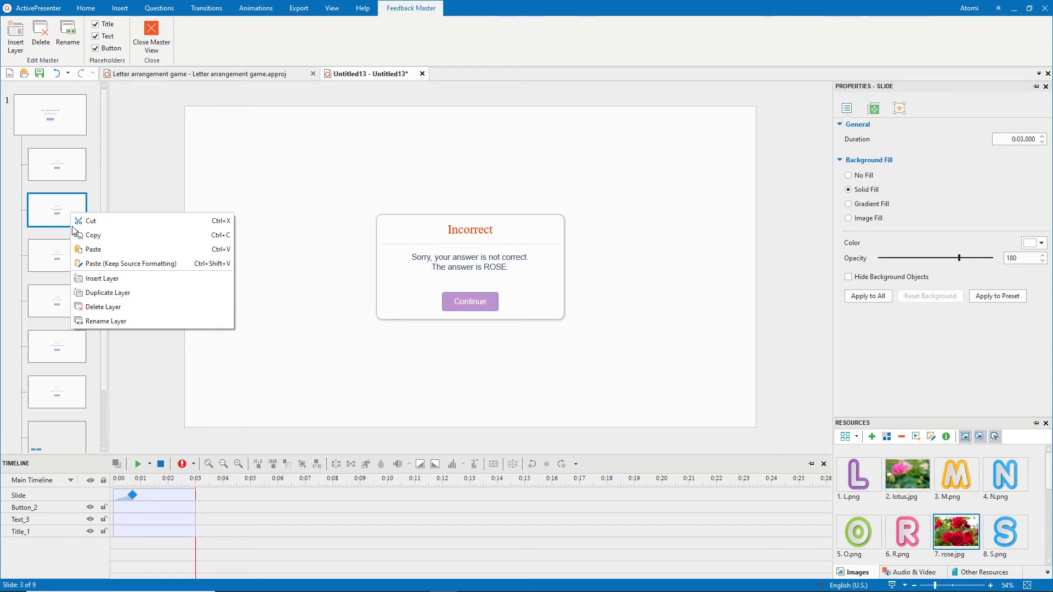
pyautogui.click(104, 323)
pyautogui.click(517, 298)
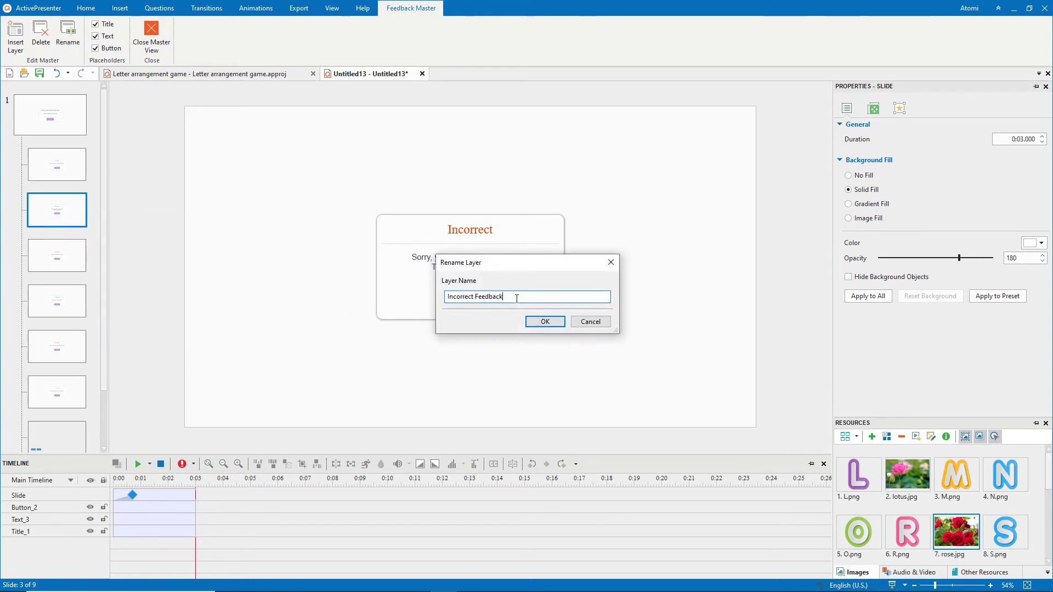
pyautogui.press('BackSpace')
pyautogui.press('BackSpace')
pyautogui.press('BackSpace')
pyautogui.press('BackSpace')
pyautogui.write('ROSE')
pyautogui.click(545, 322)
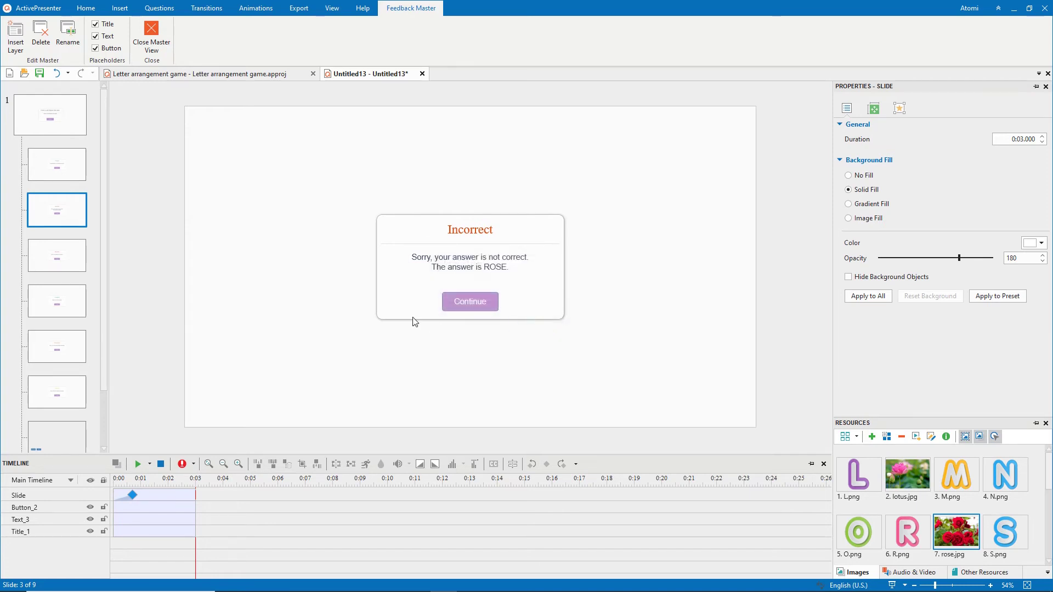
# Step: Draw a large rounded rectangle in the middle of the Blank Feedback Layer and fill it with light purple
pyautogui.moveTo(102, 298); pyautogui.dragTo(106, 364)
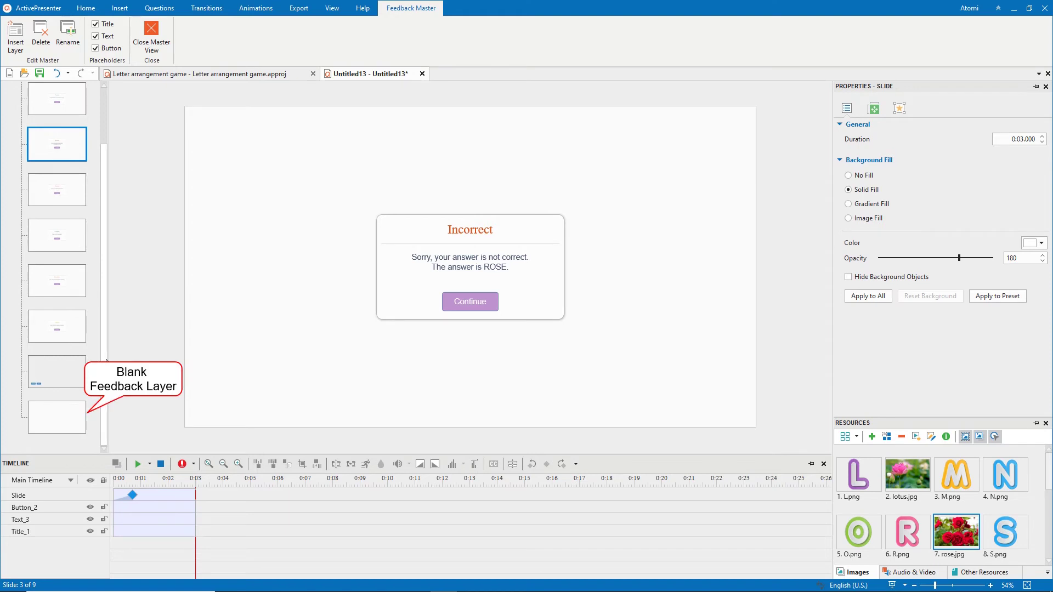
pyautogui.click(60, 411)
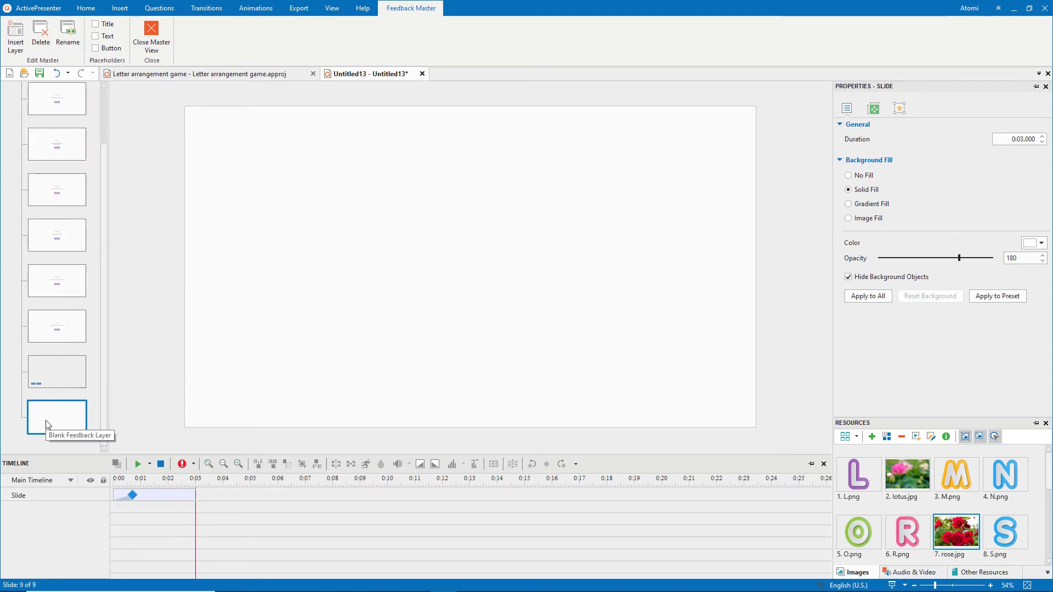
pyautogui.click(120, 7)
pyautogui.click(80, 46)
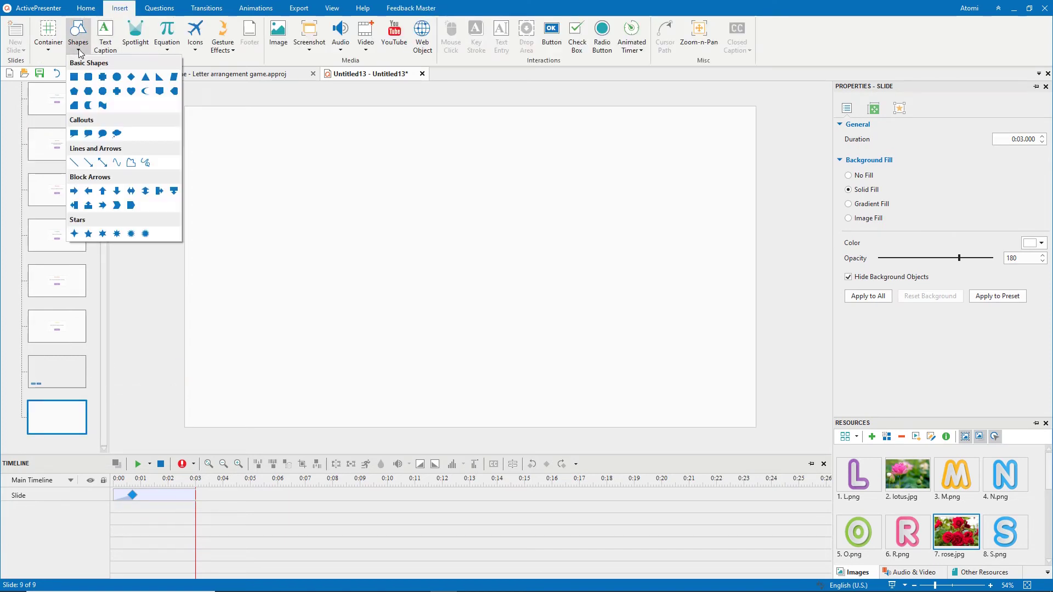
pyautogui.click(88, 77)
pyautogui.moveTo(390, 188); pyautogui.dragTo(560, 343)
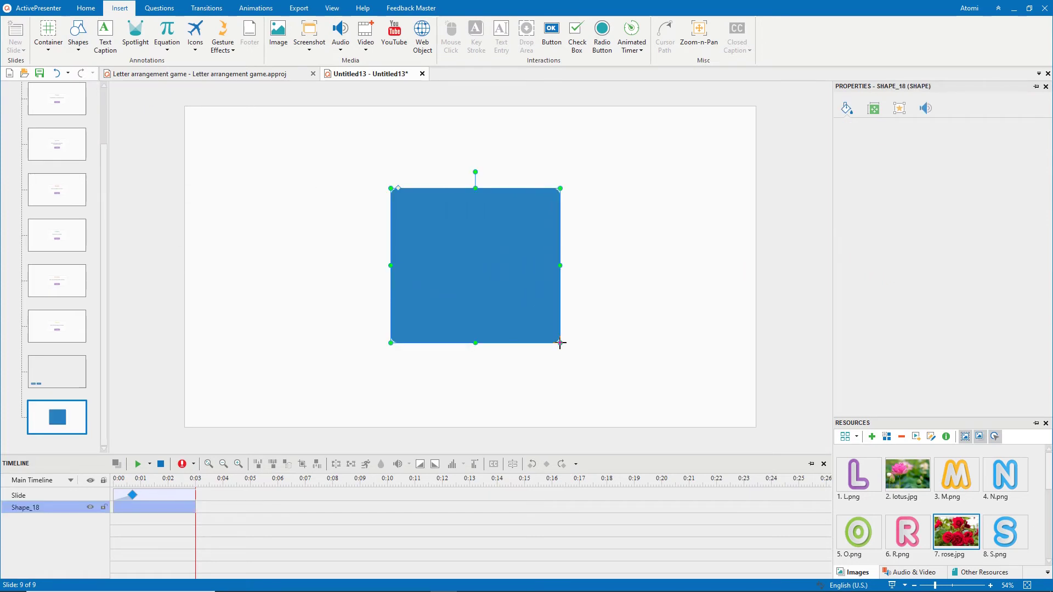
pyautogui.click(1040, 207)
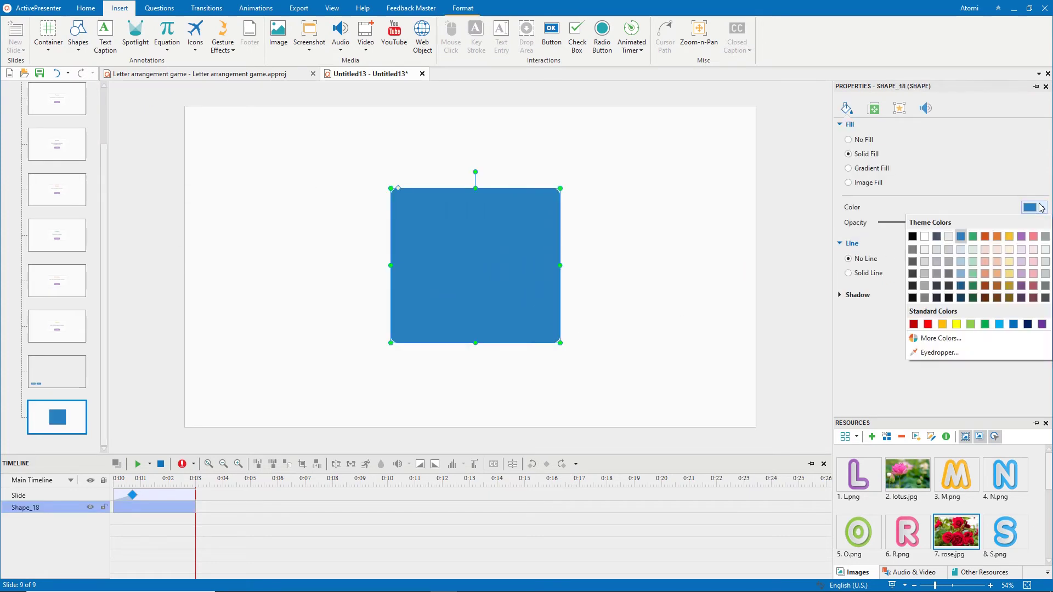
pyautogui.click(1024, 259)
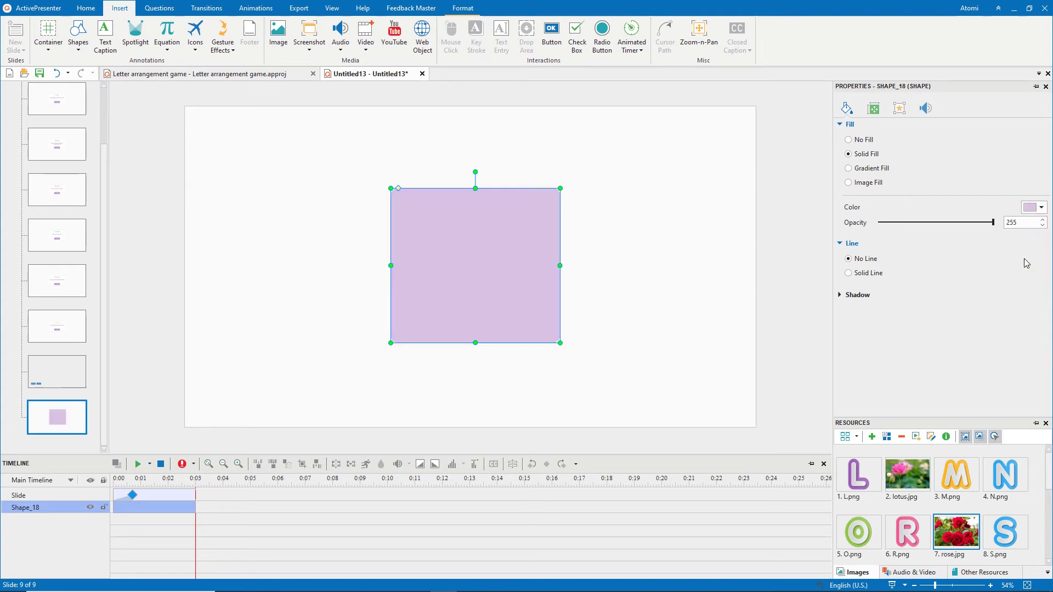
# Step: Insert the rose.jpg picture, shrink it and place it on the upper part of the light purple rectangle
pyautogui.rightClick(950, 526)
pyautogui.click(965, 394)
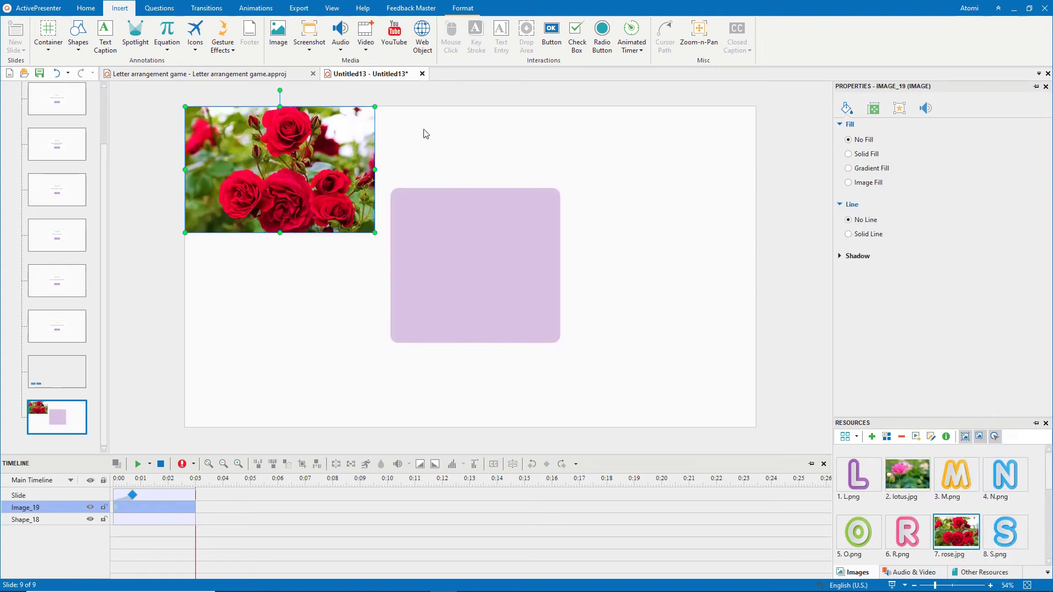
pyautogui.moveTo(375, 106); pyautogui.dragTo(321, 137)
pyautogui.moveTo(280, 173); pyautogui.dragTo(496, 230)
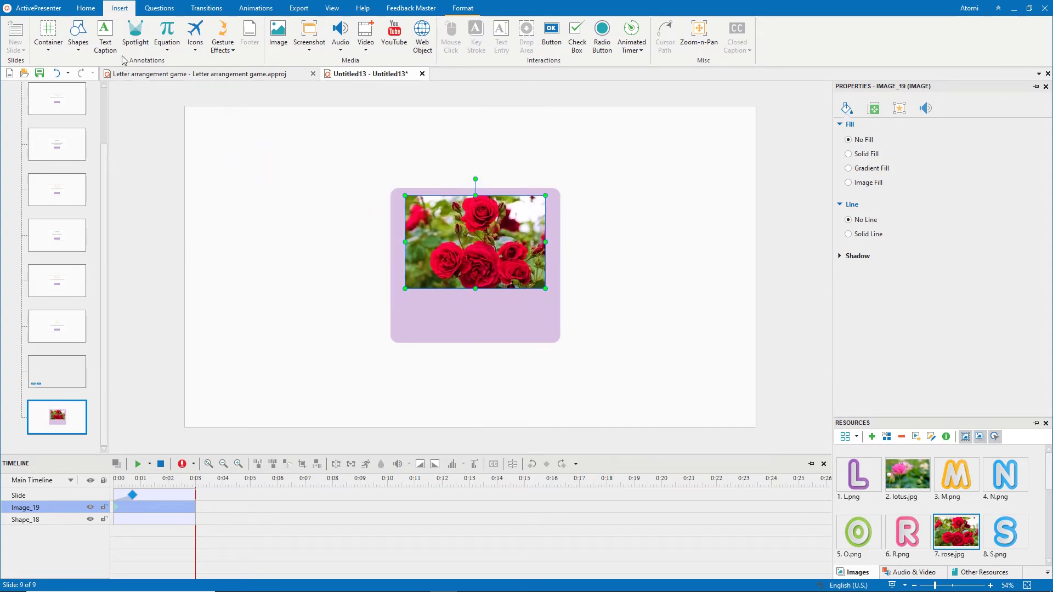
# Step: Add a text caption reading "ROSE", about 197 by 56 px, below the rose picture
pyautogui.click(105, 33)
pyautogui.moveTo(515, 315); pyautogui.dragTo(515, 315)
pyautogui.click(494, 306)
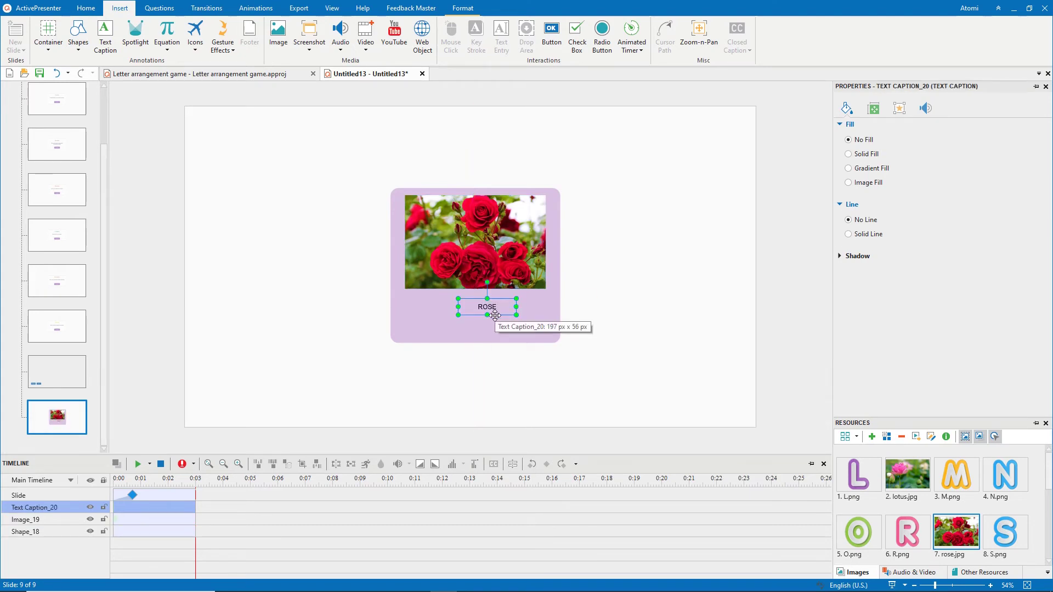
# Step: Format the ROSE caption as size 32, bold and red, and centre it under the picture
pyautogui.click(89, 12)
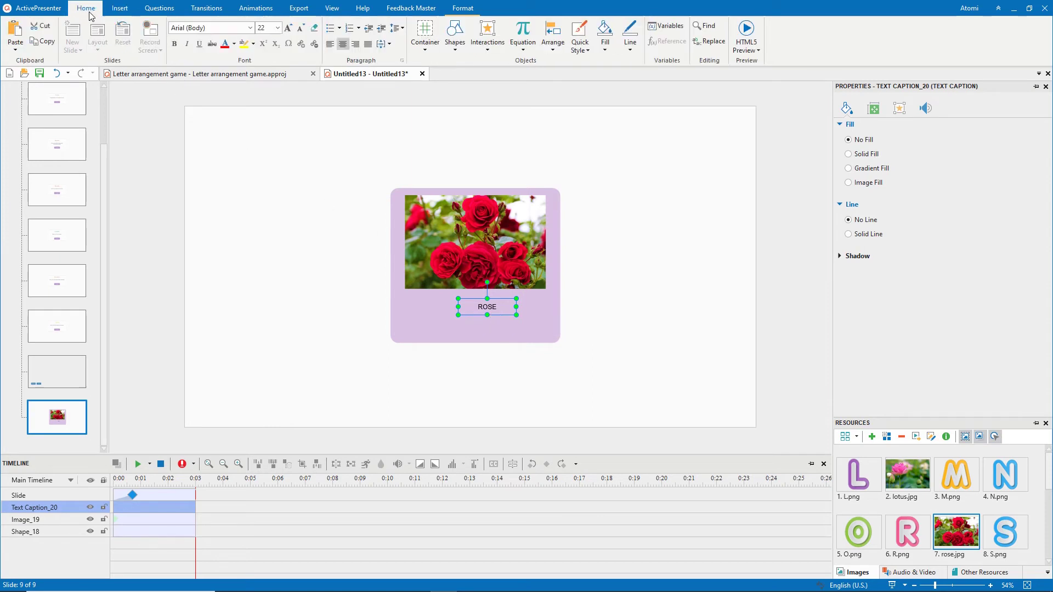
pyautogui.click(258, 28)
pyautogui.write('32')
pyautogui.press('Return')
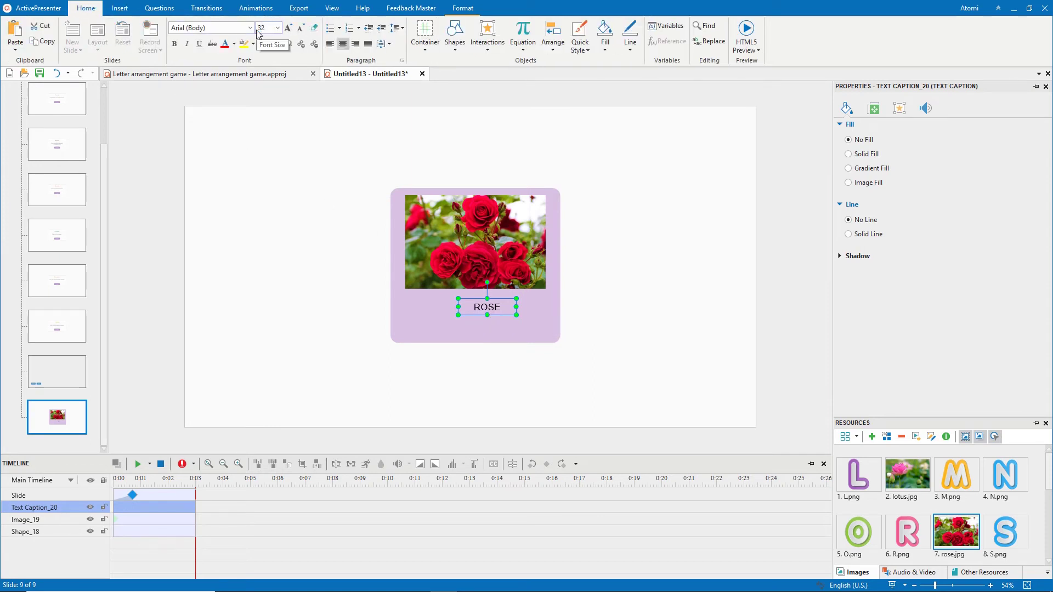
pyautogui.click(174, 44)
pyautogui.click(225, 44)
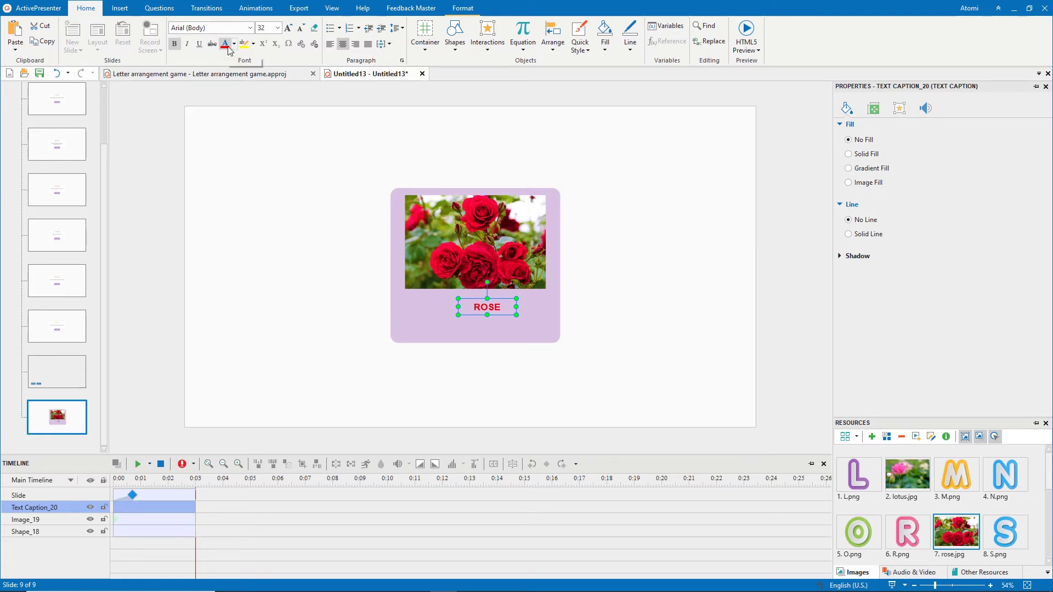
pyautogui.moveTo(492, 311); pyautogui.dragTo(479, 312)
# Step: Copy the Continue button from the Timeout feedback layer onto the rose layer and place it below the ROSE caption
pyautogui.click(71, 327)
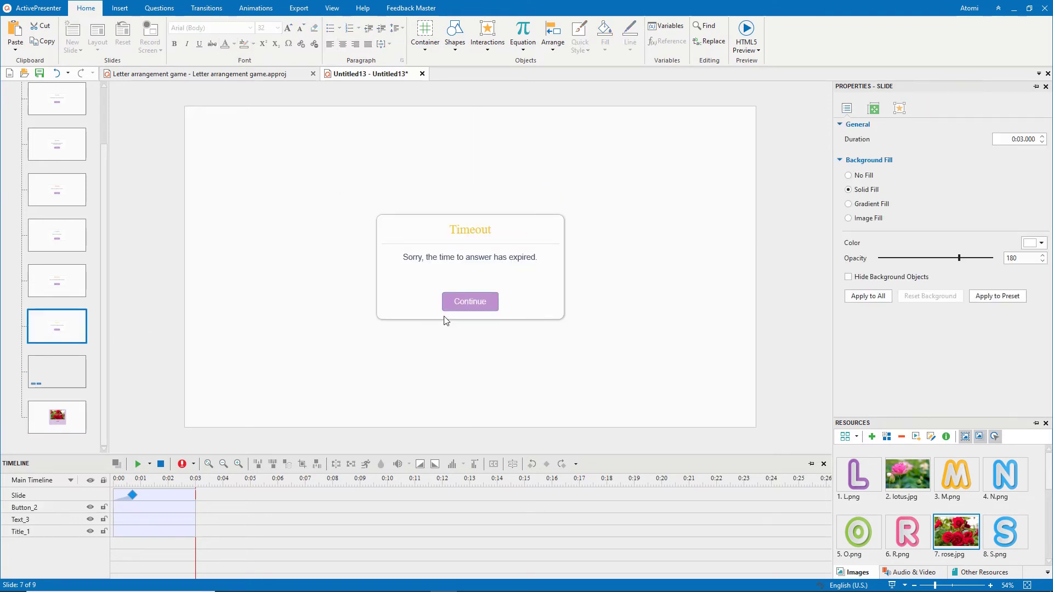
pyautogui.click(475, 308)
pyautogui.click(81, 422)
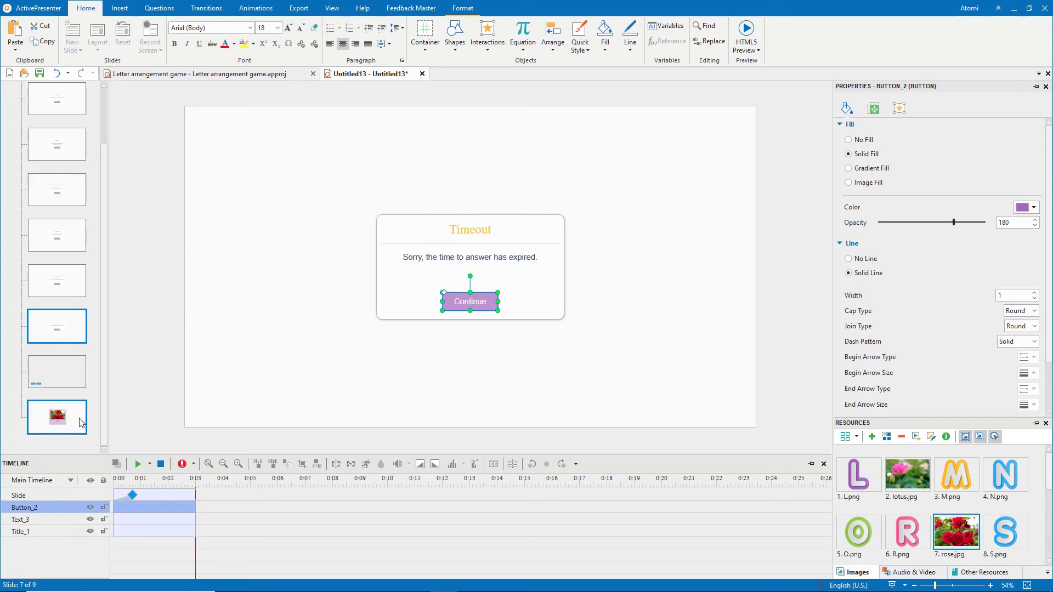
pyautogui.hotkey('ctrl', 'v')
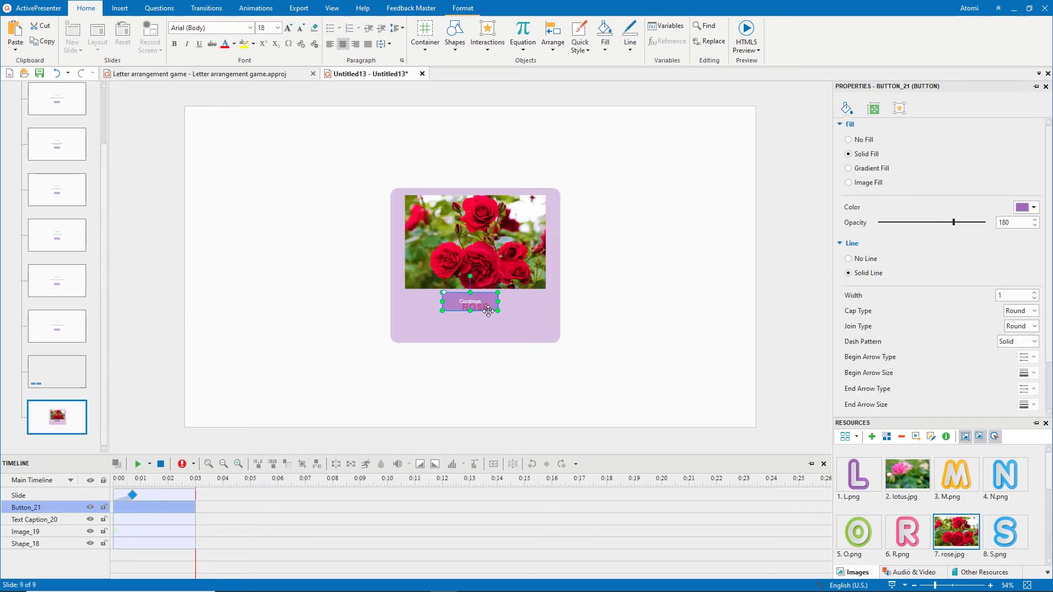
pyautogui.moveTo(494, 317); pyautogui.dragTo(495, 335)
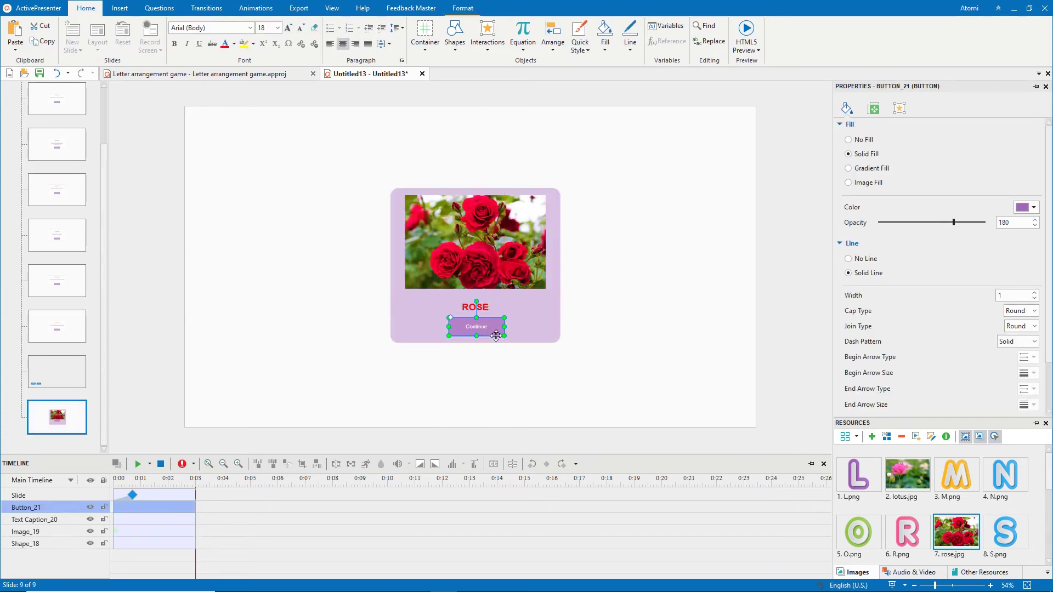
# Step: Rename the rose feedback layer as "Correct ROSE" and close the Feedback Master view
pyautogui.rightClick(47, 413)
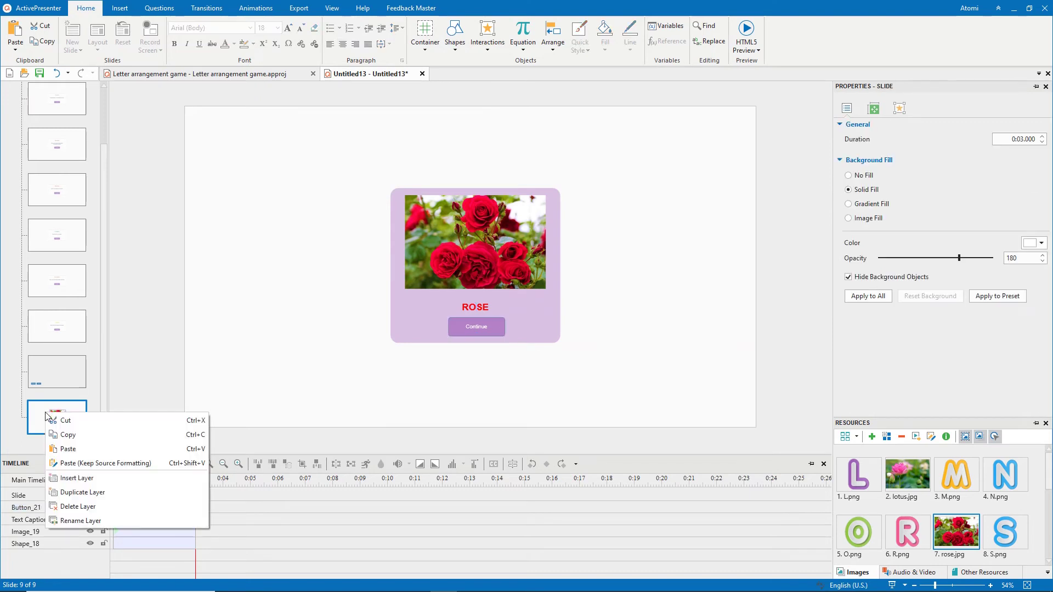
pyautogui.click(61, 521)
pyautogui.write('Correct ROSE')
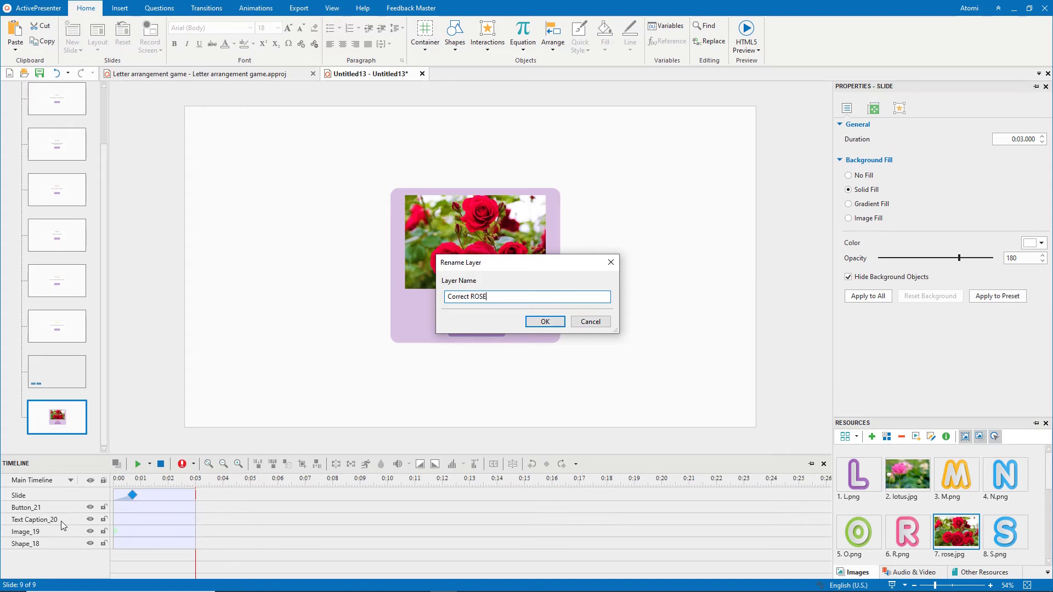
pyautogui.click(530, 324)
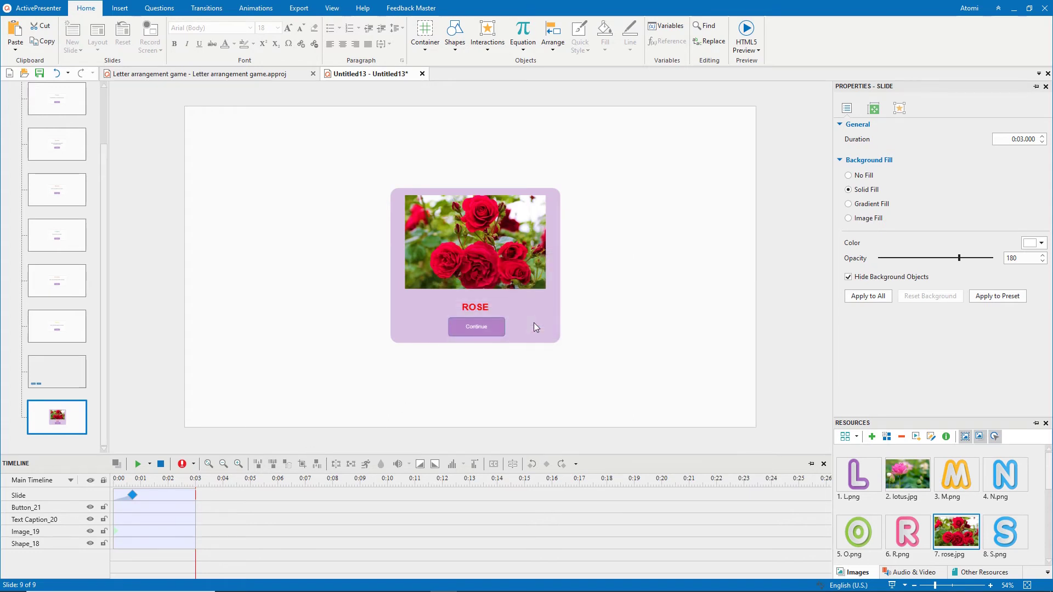
pyautogui.click(427, 9)
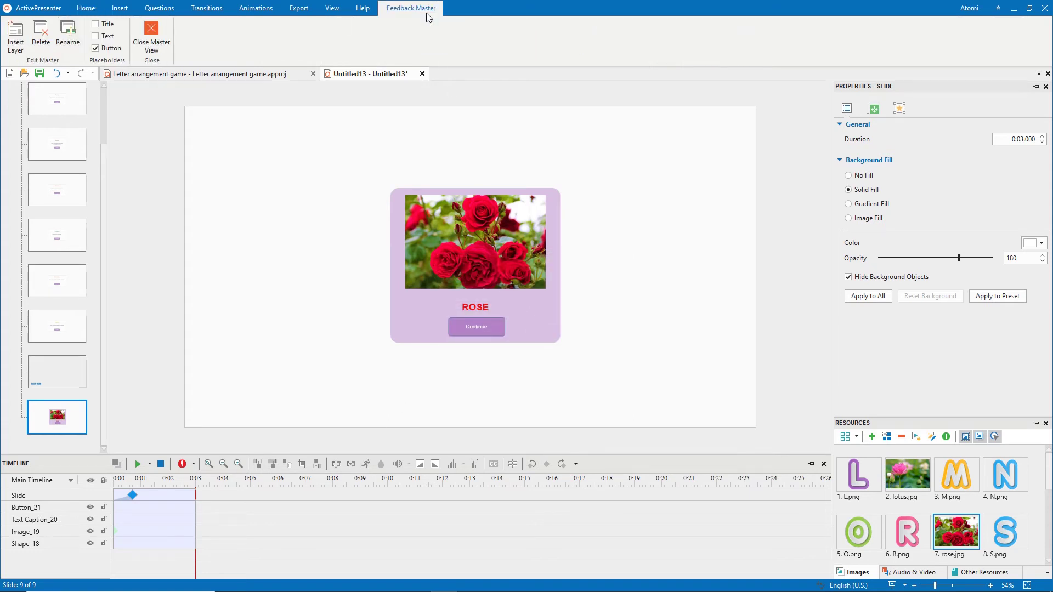
pyautogui.click(162, 38)
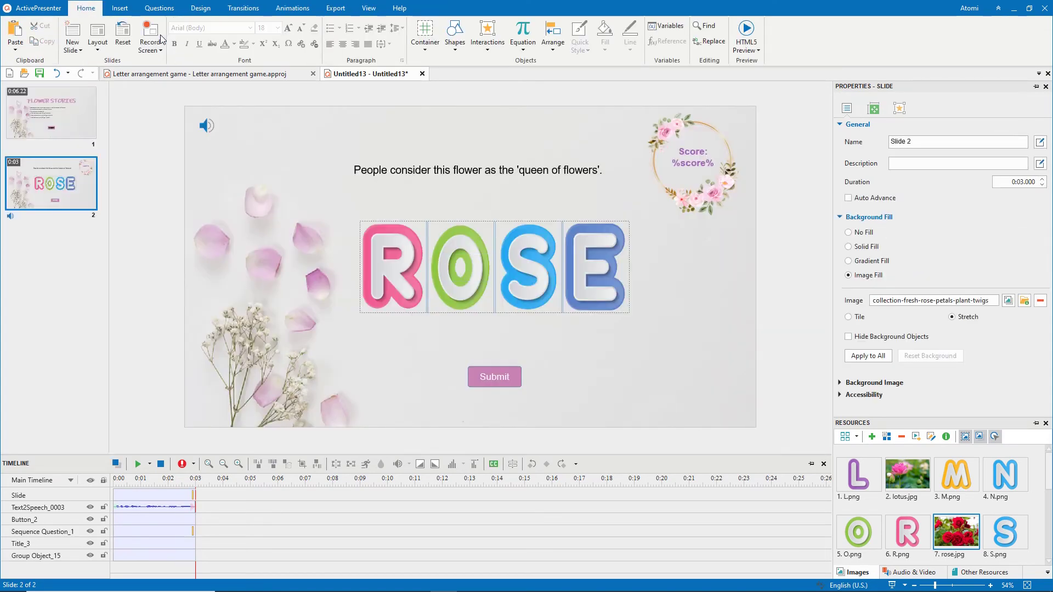
# Step: Set the ROSE sequence question's On Correct event to show the Correct ROSE feedback layer without blocking
pyautogui.click(600, 303)
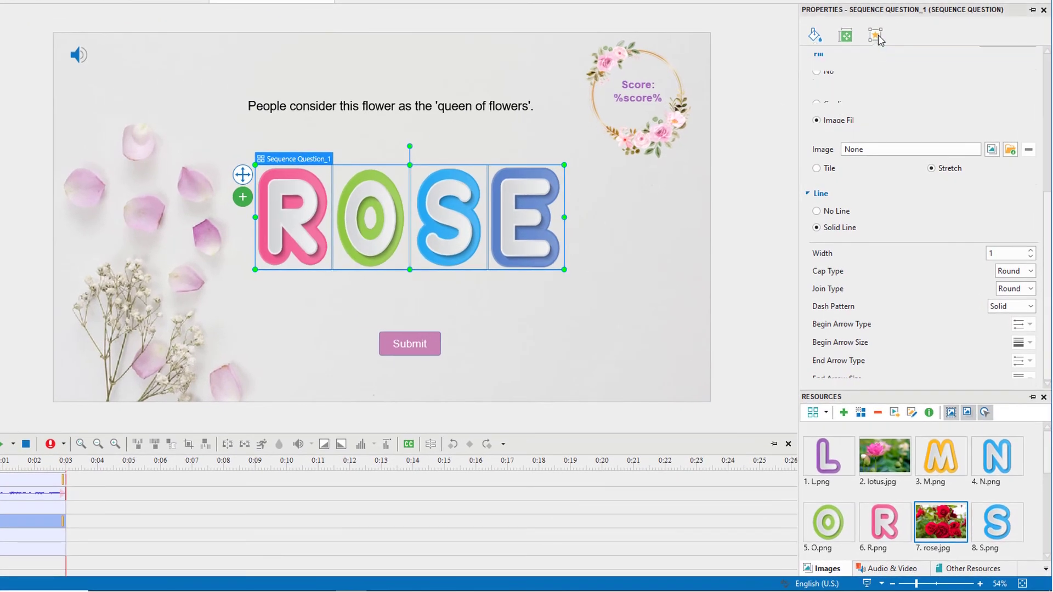
pyautogui.click(894, 93)
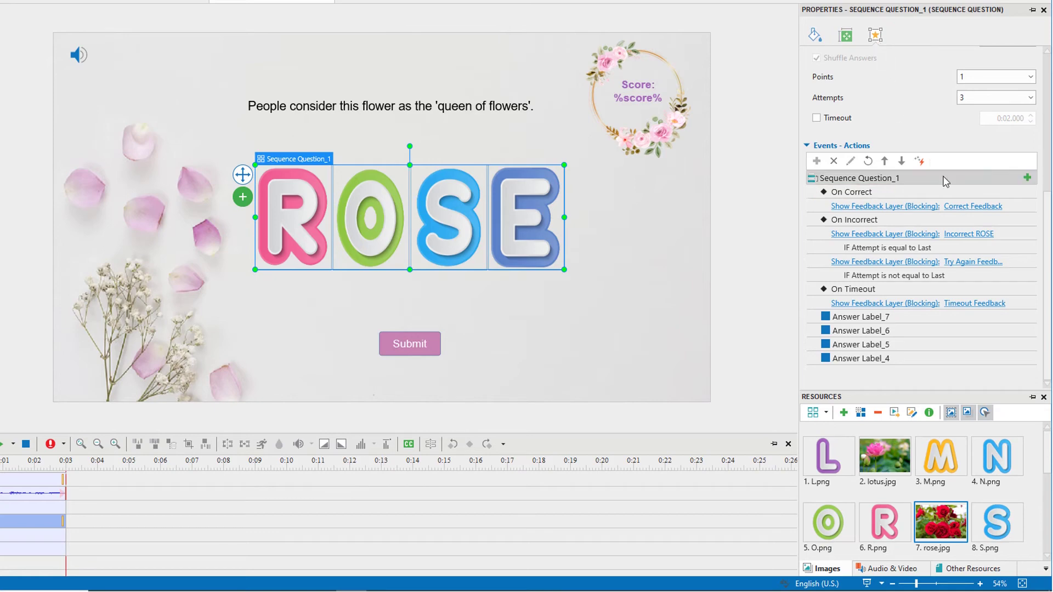
pyautogui.click(959, 208)
pyautogui.click(962, 248)
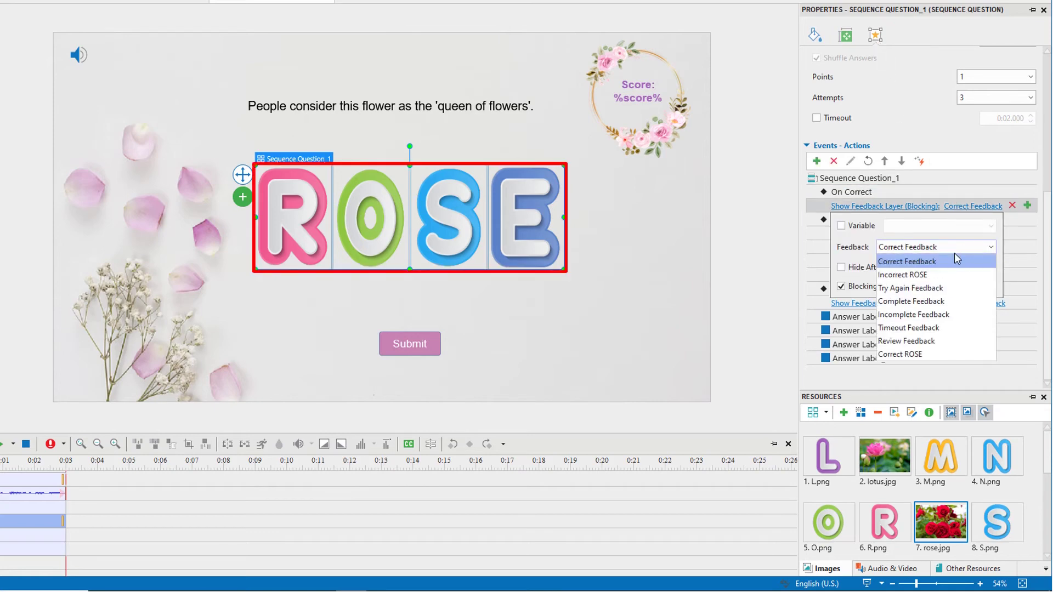
pyautogui.click(942, 354)
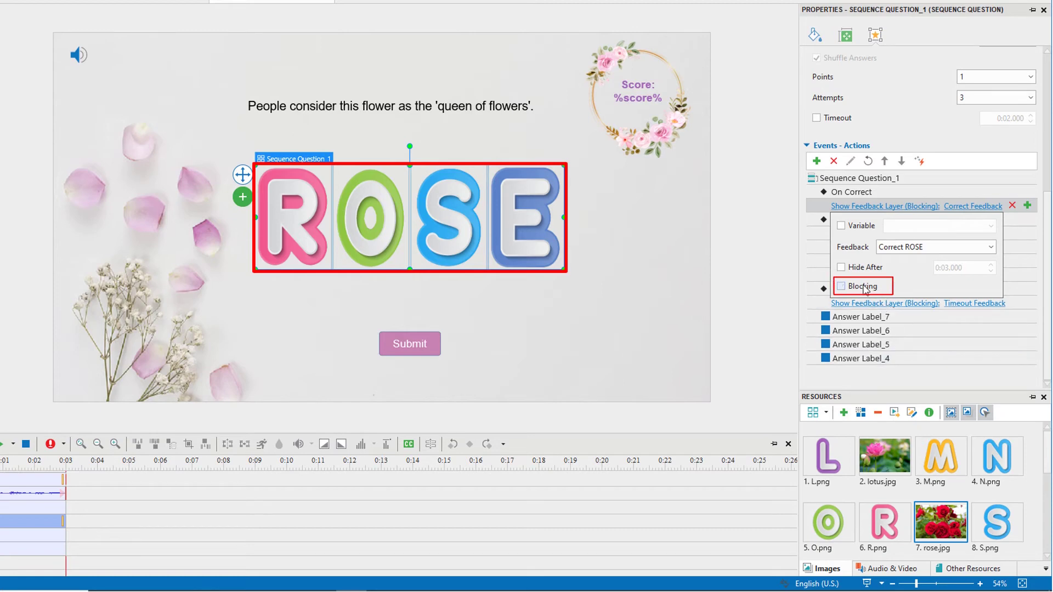
pyautogui.click(781, 267)
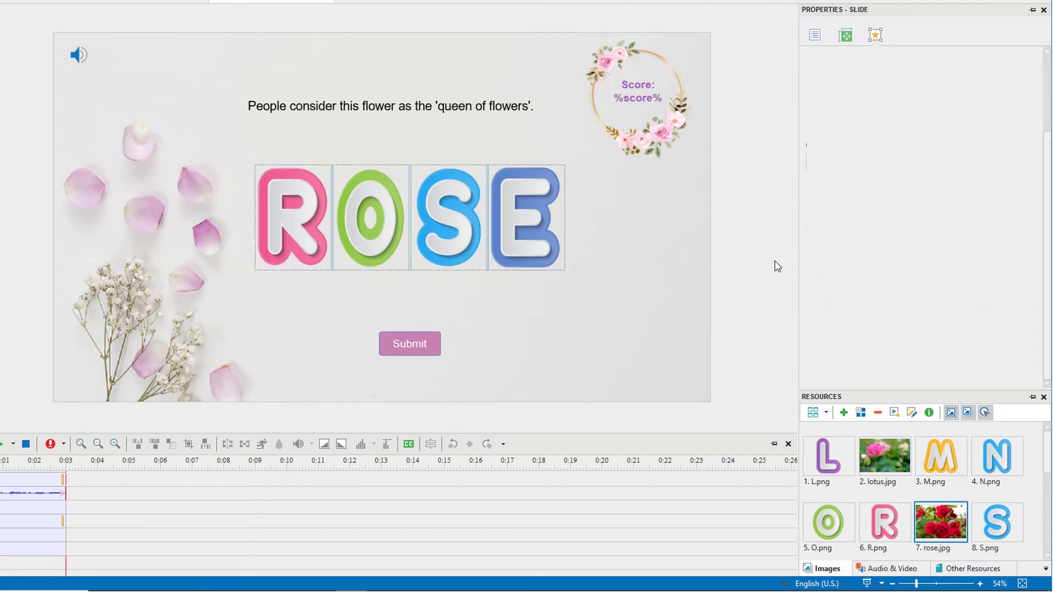
# Step: Add a non-blocking Play Audio action with the Clap sound to the sequence question's On Correct event
pyautogui.click(564, 267)
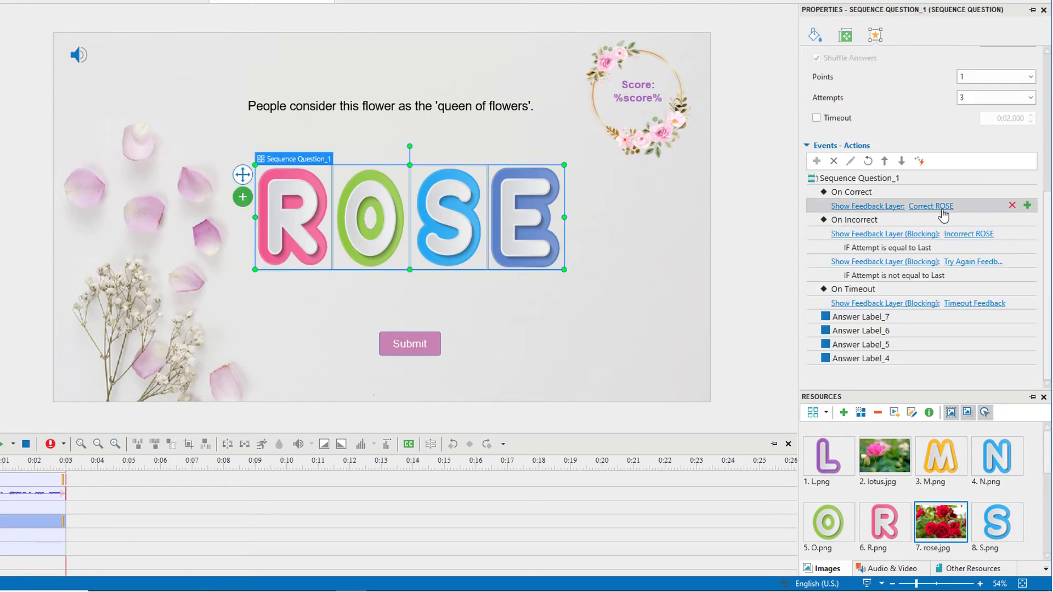
pyautogui.click(1030, 194)
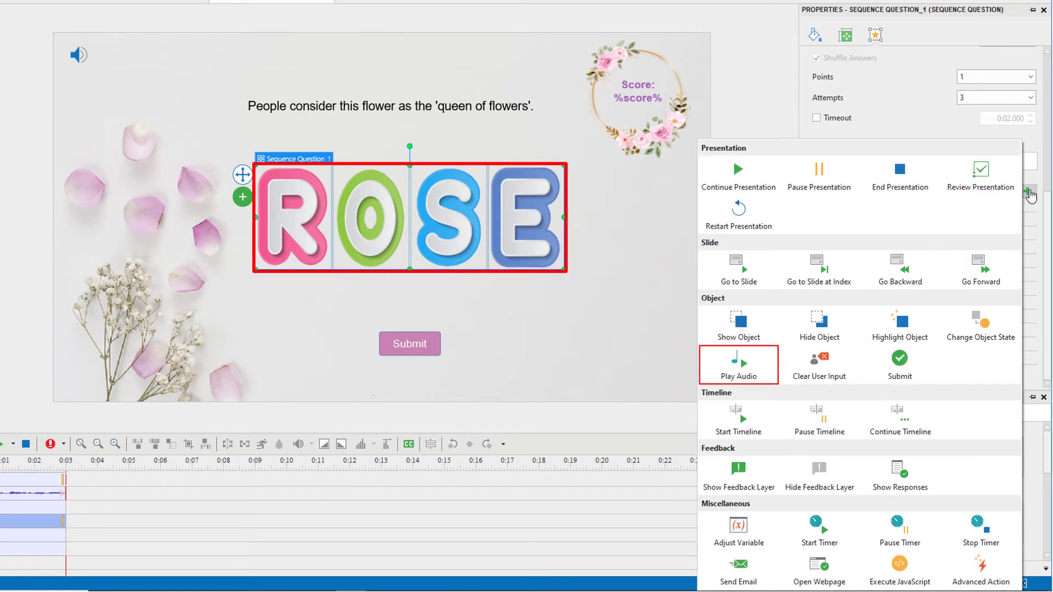
pyautogui.click(770, 365)
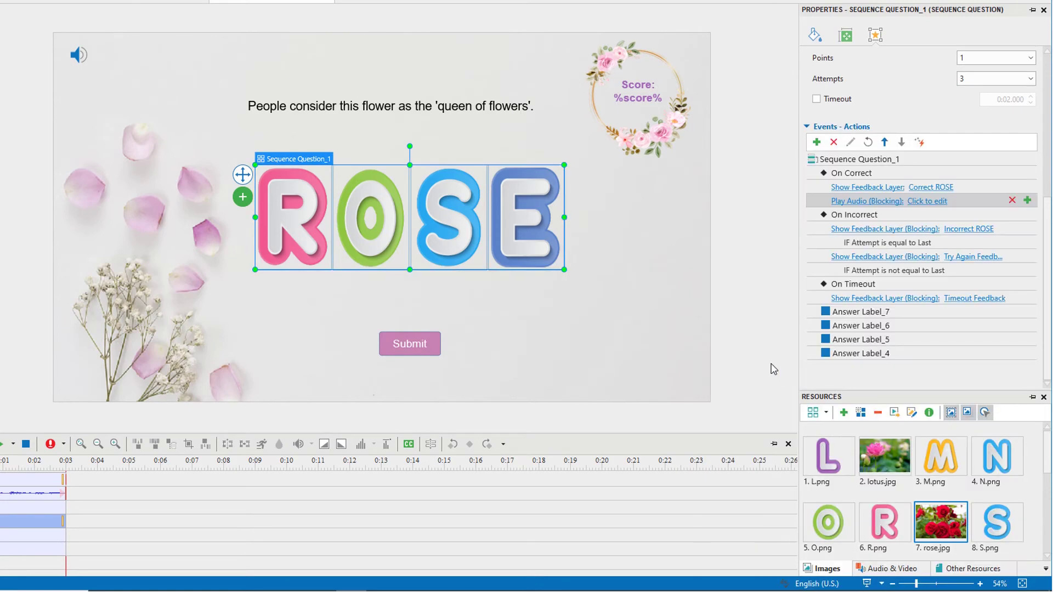
pyautogui.click(927, 201)
pyautogui.click(891, 222)
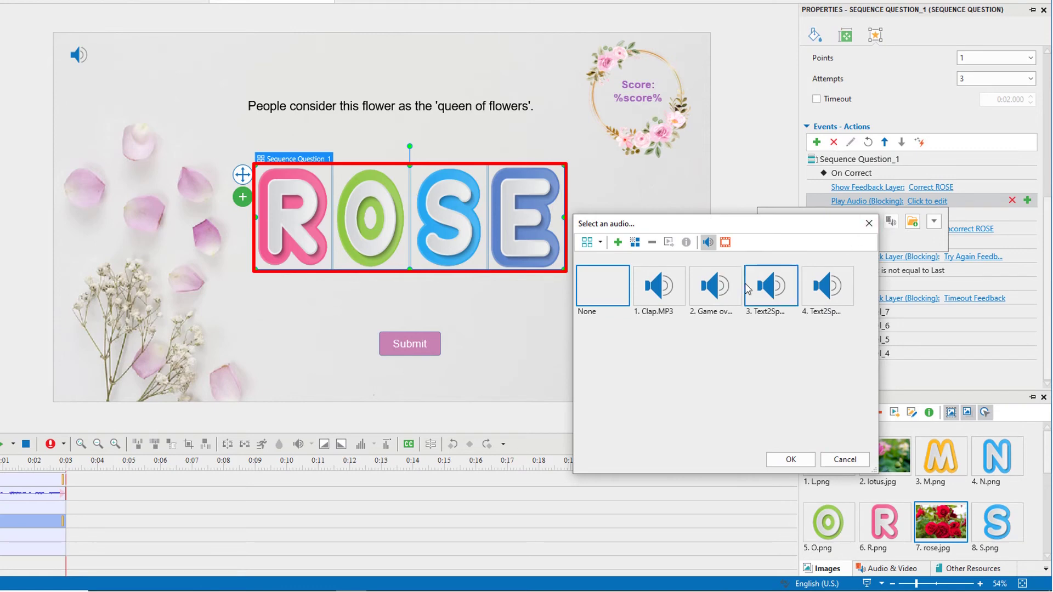
pyautogui.click(678, 296)
pyautogui.click(798, 461)
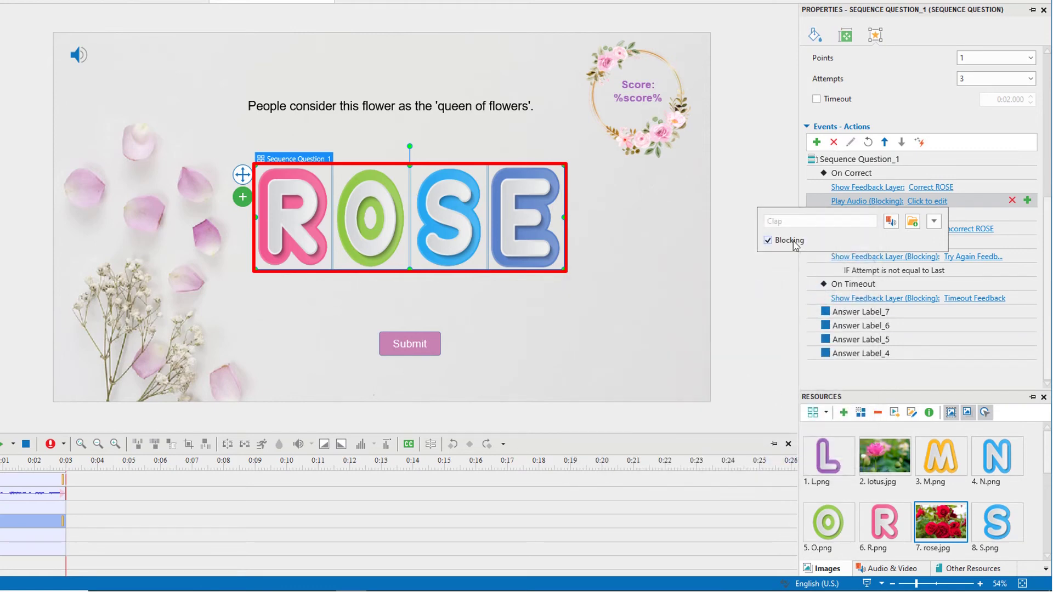
pyautogui.click(793, 241)
pyautogui.click(778, 282)
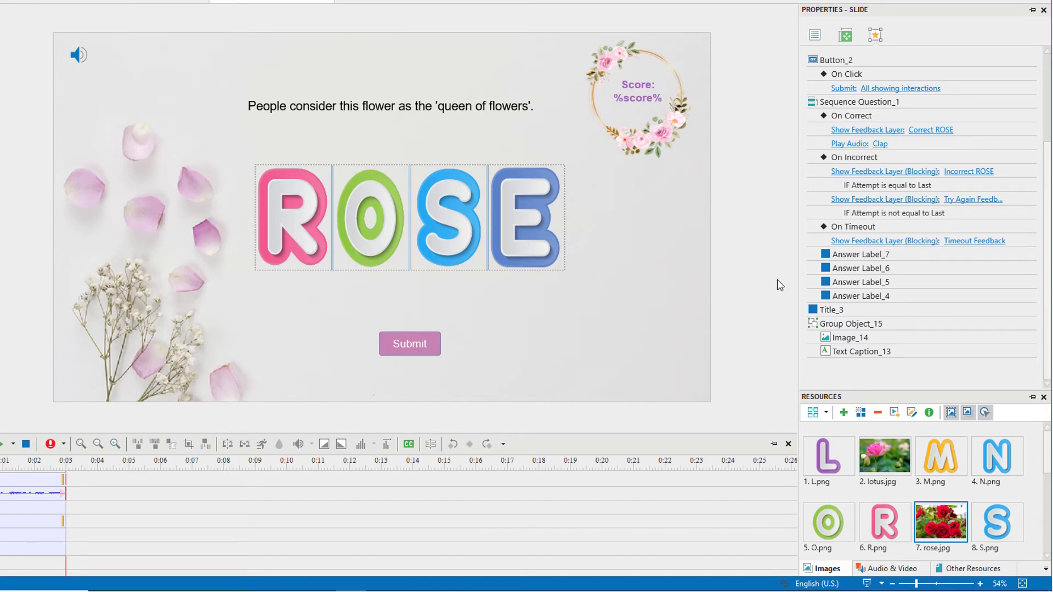
# Step: Add an Adjust Variable action to the ROSE sequence question's On Correct event that adds 3 to the score variable
pyautogui.click(1027, 115)
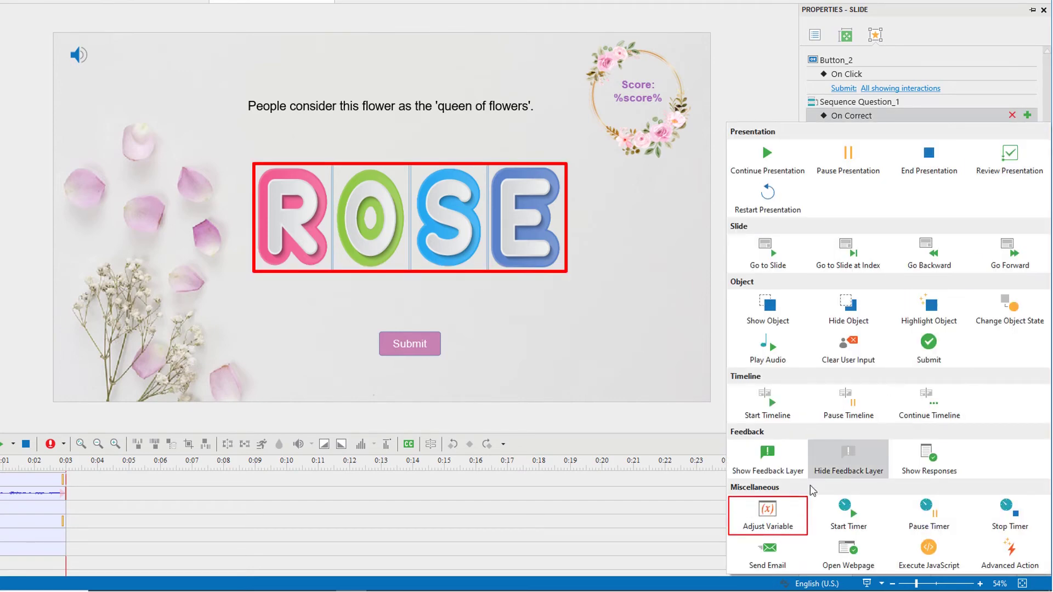
pyautogui.click(798, 508)
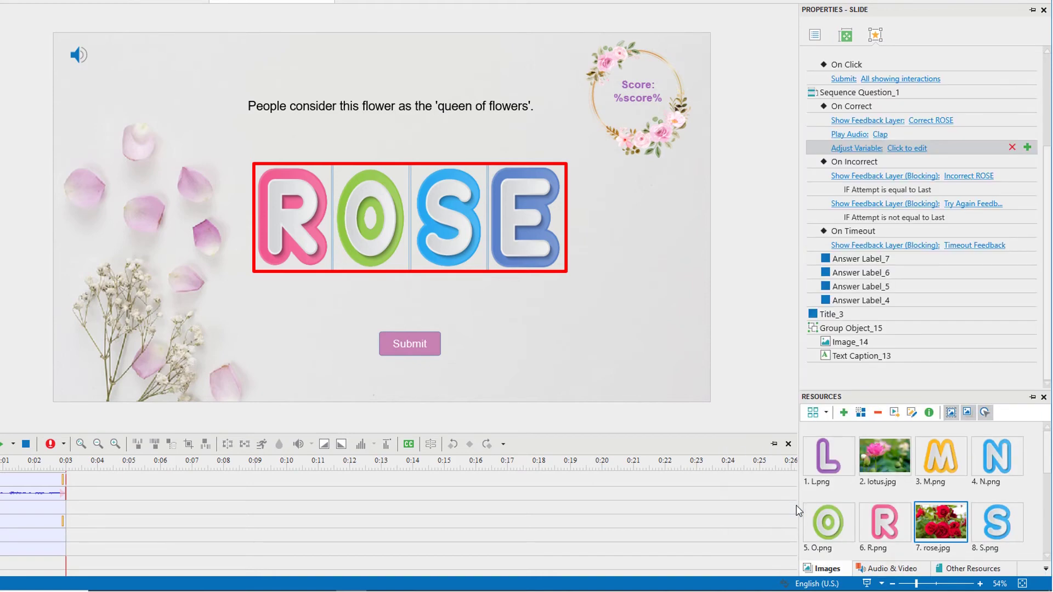
pyautogui.click(911, 149)
pyautogui.click(897, 169)
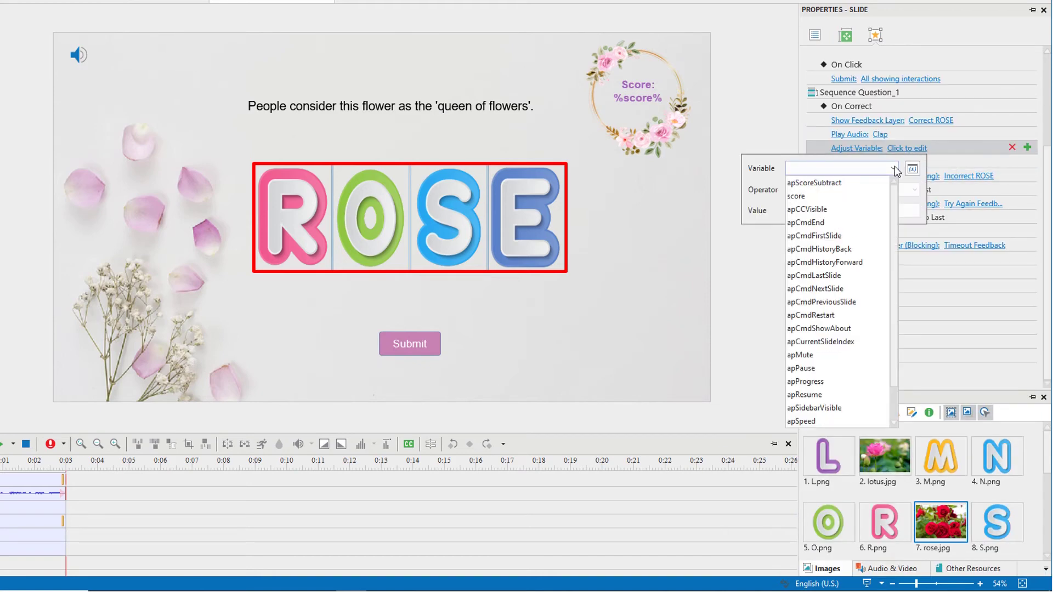
pyautogui.click(869, 196)
pyautogui.click(876, 211)
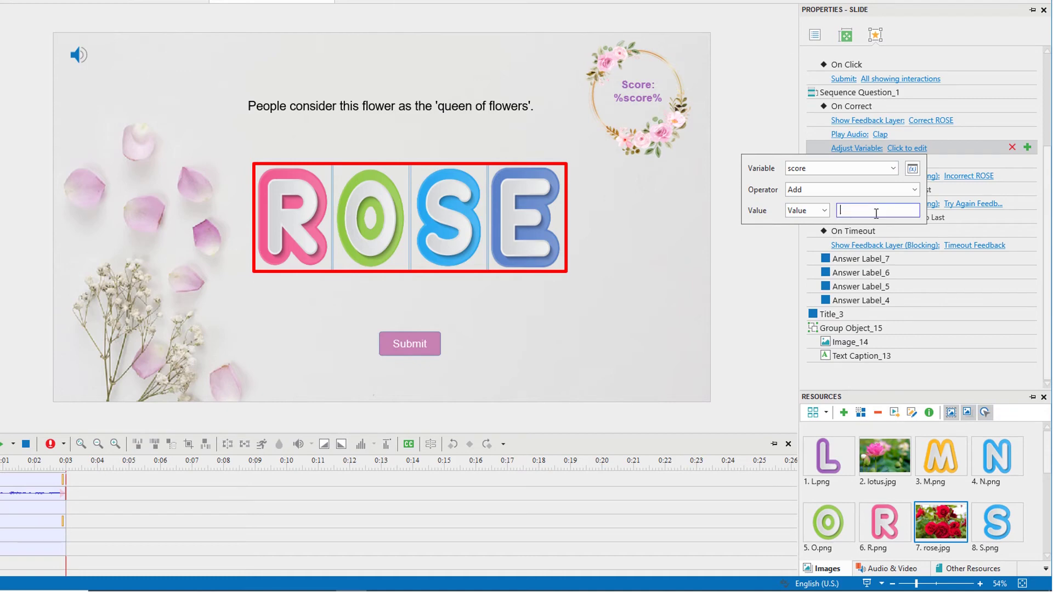
pyautogui.write('3')
pyautogui.click(779, 268)
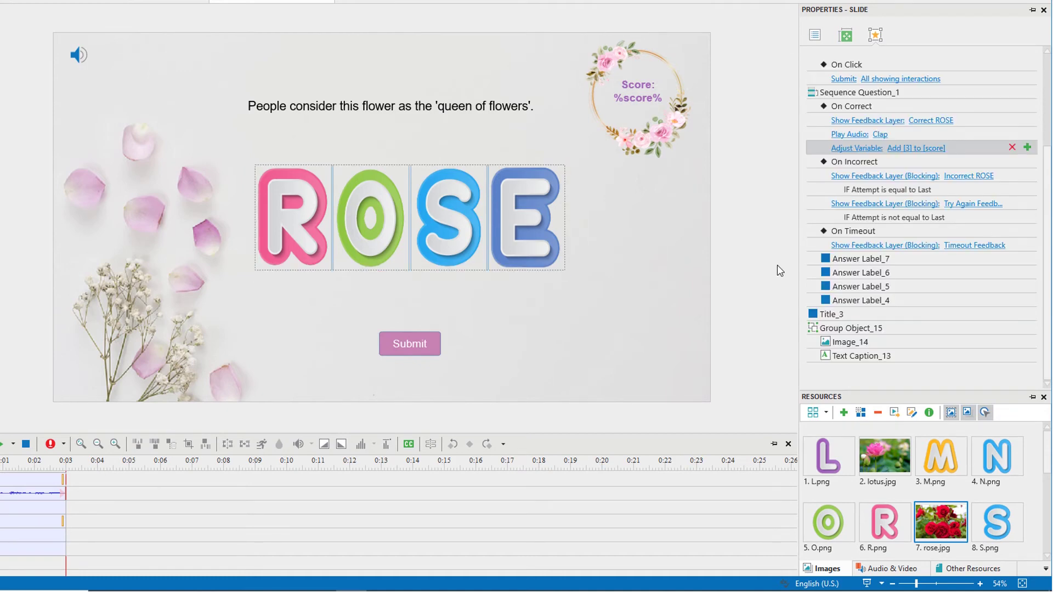
# Step: Add a condition to the On Correct score action so it runs only if Attempt is equal to 1
pyautogui.click(1027, 148)
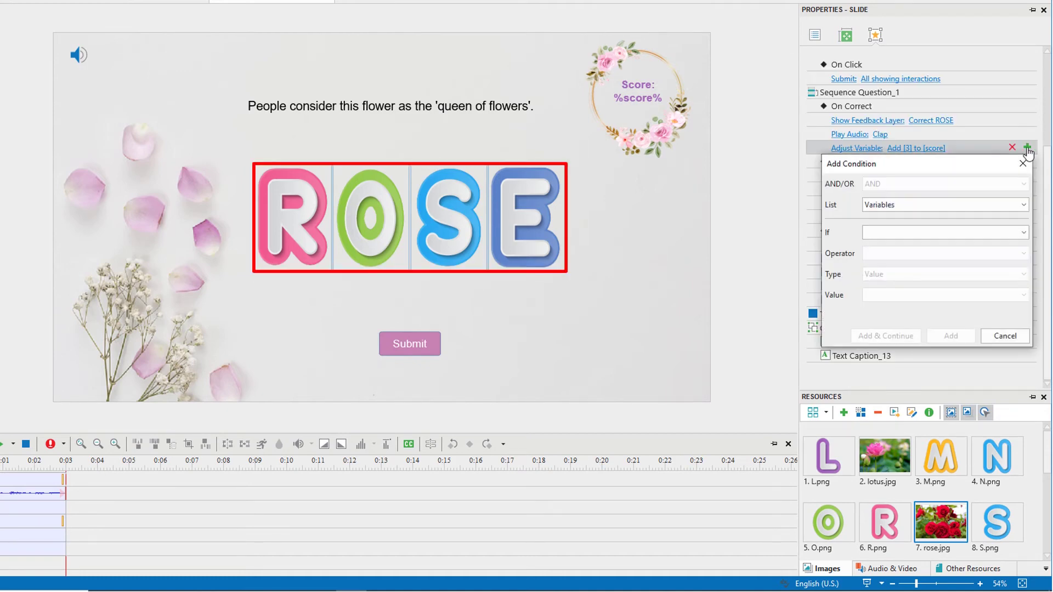
pyautogui.click(1023, 204)
pyautogui.click(997, 258)
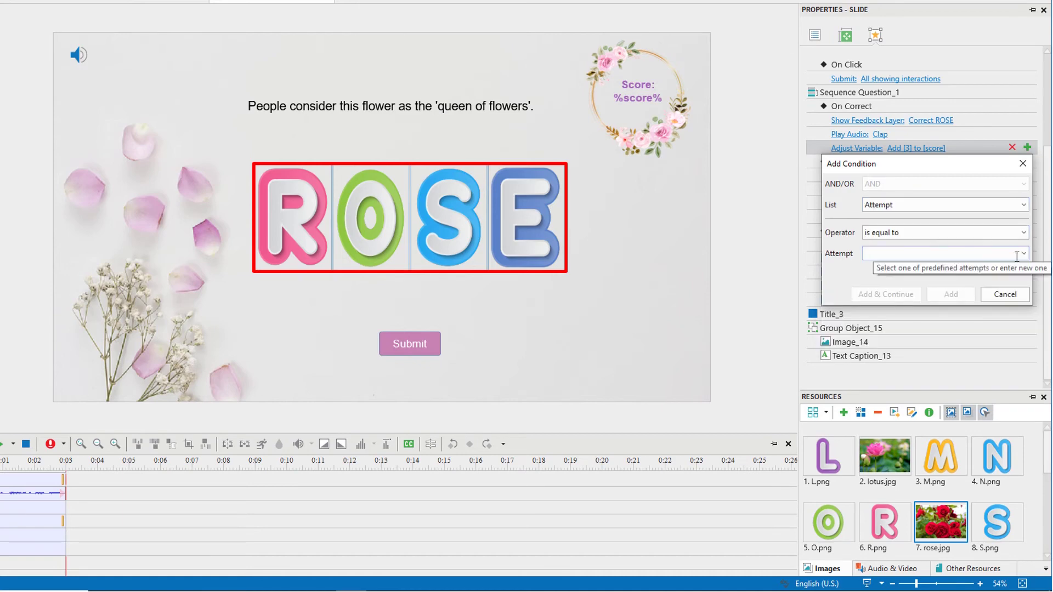
pyautogui.click(1017, 254)
pyautogui.click(1014, 268)
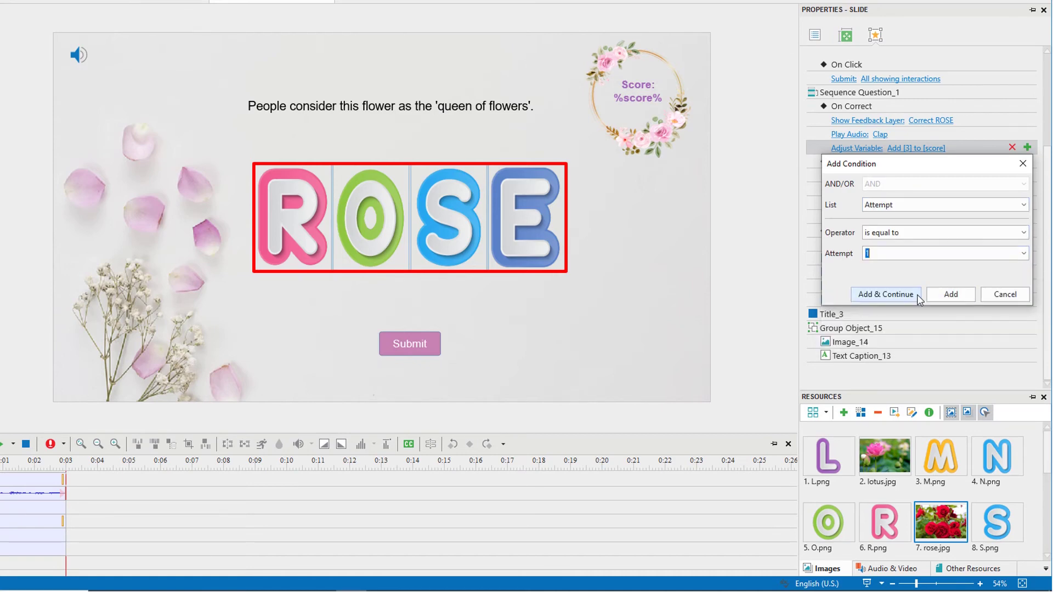
pyautogui.click(933, 295)
# Step: Copy the conditional Adjust Variable action and paste it twice into the same On Correct event
pyautogui.rightClick(969, 138)
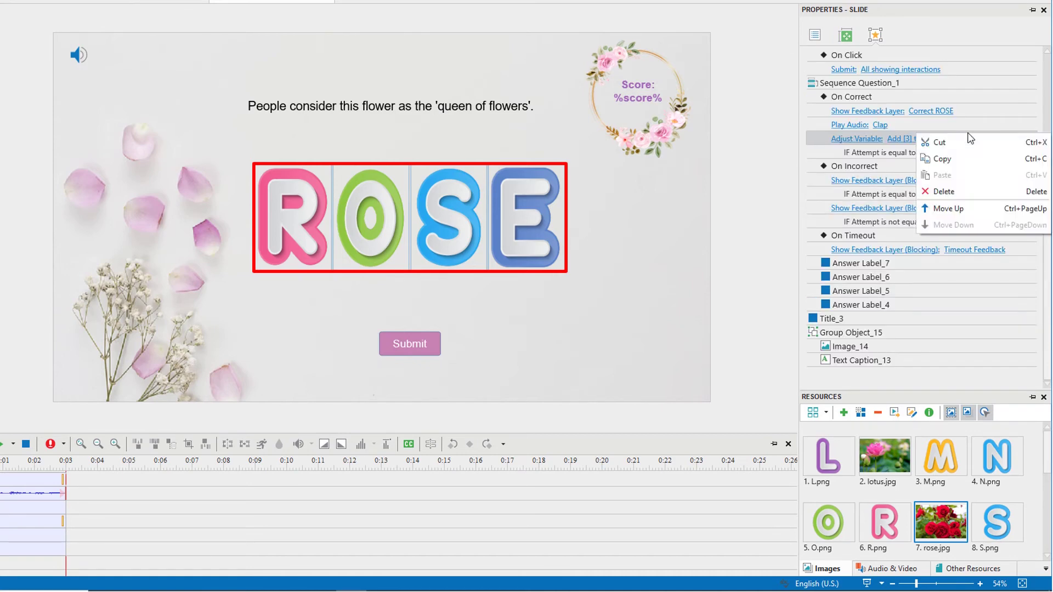
pyautogui.click(942, 159)
pyautogui.rightClick(931, 100)
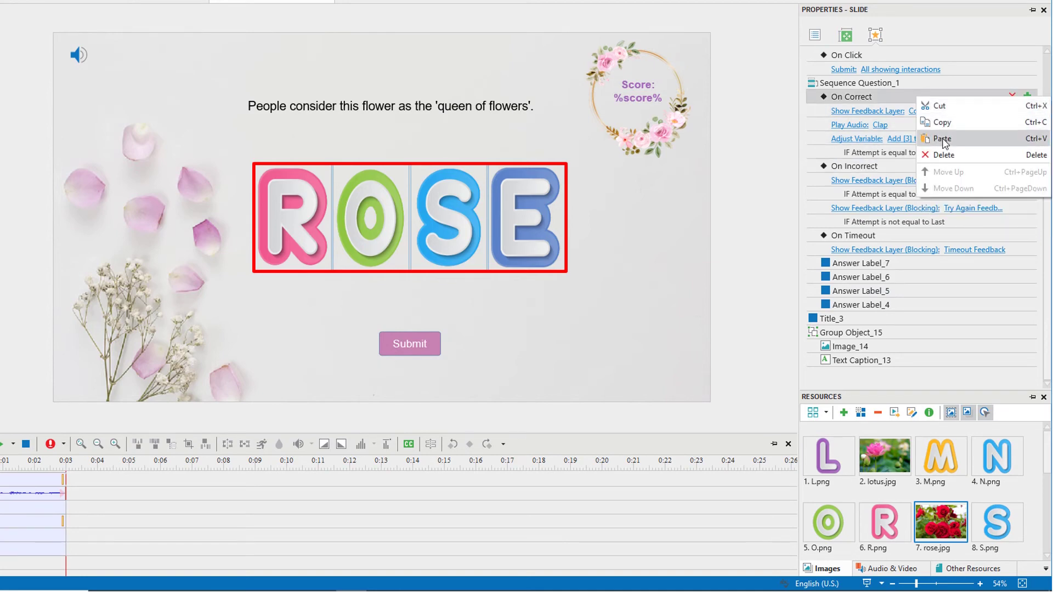
pyautogui.click(942, 142)
pyautogui.rightClick(922, 78)
pyautogui.click(936, 111)
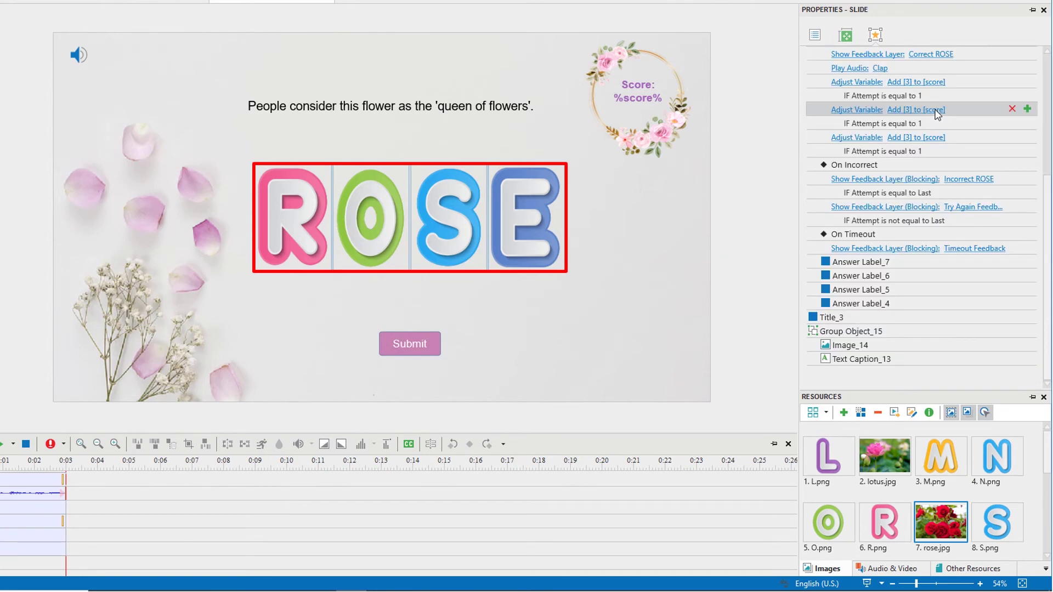
# Step: Make the second Adjust Variable action add 2 to score if Attempt is equal to 2
pyautogui.click(936, 114)
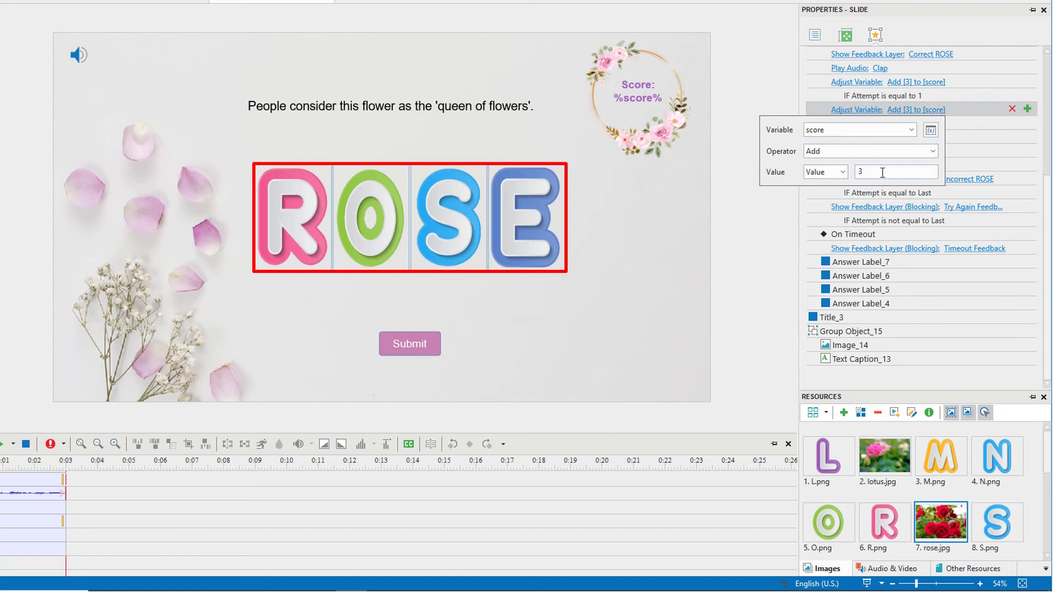
pyautogui.doubleClick(856, 172)
pyautogui.click(771, 225)
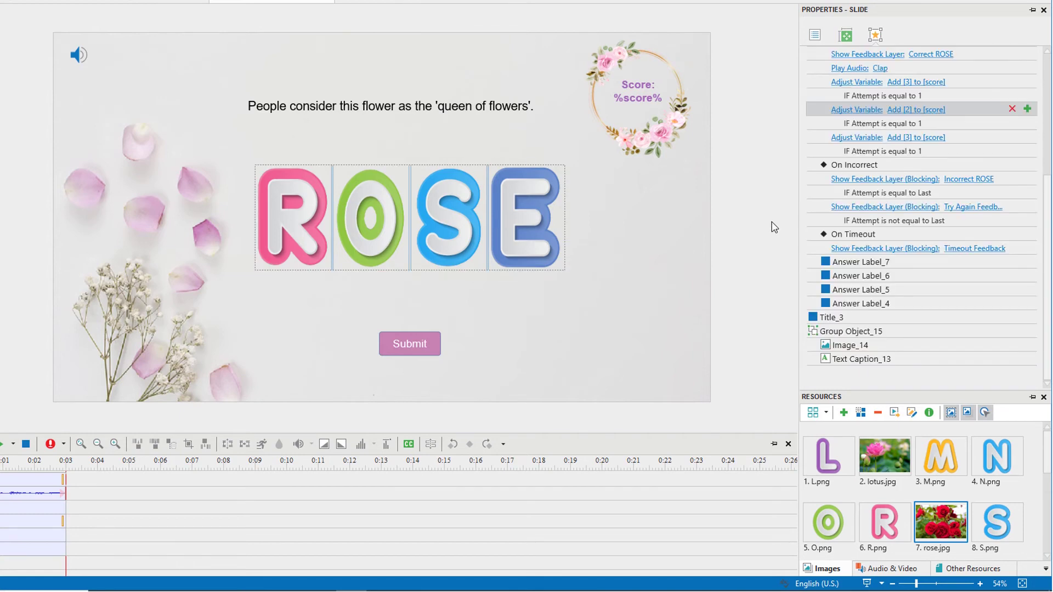
pyautogui.click(1026, 124)
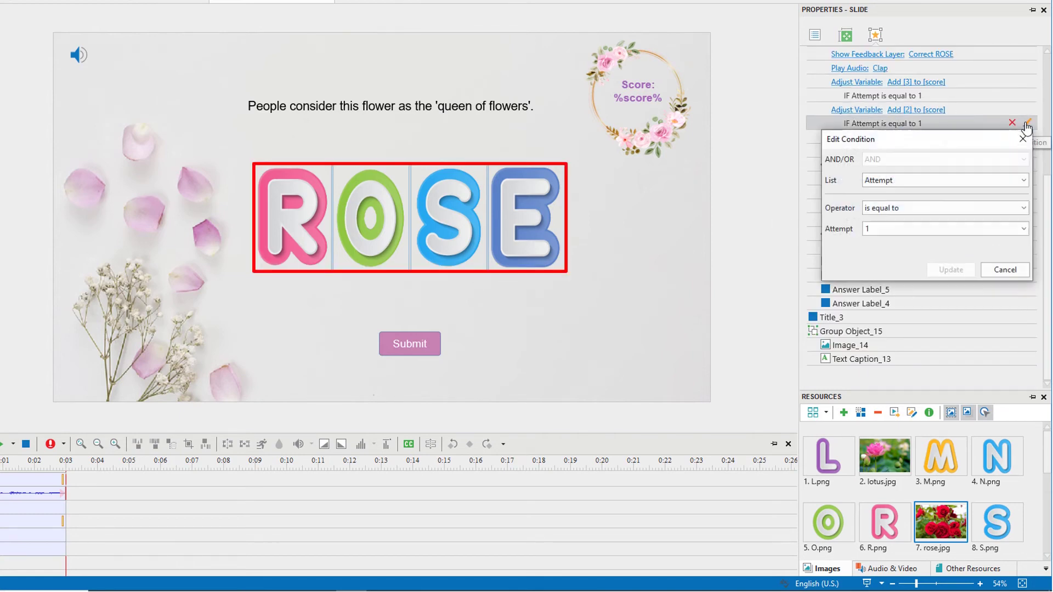
pyautogui.click(1020, 228)
pyautogui.click(989, 261)
pyautogui.click(950, 272)
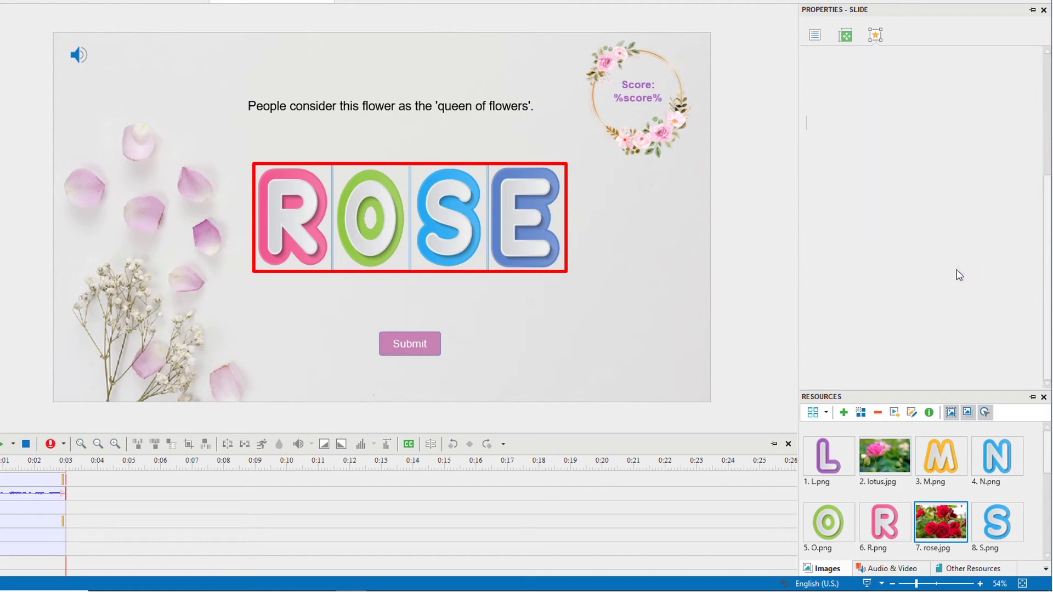
# Step: Make the third Adjust Variable action add 1 to score if Attempt is equal to Last
pyautogui.click(933, 138)
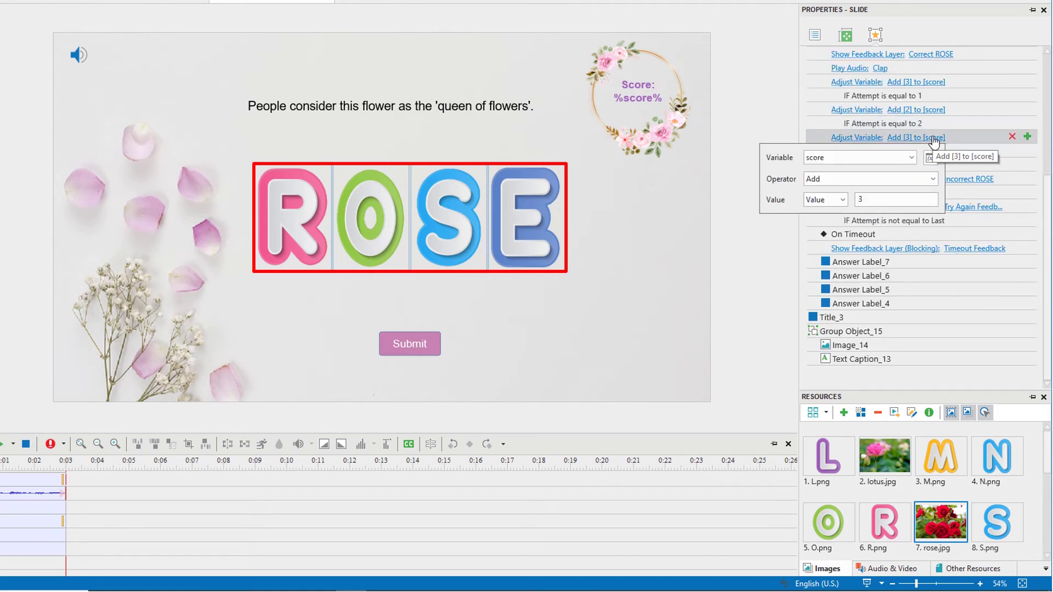
pyautogui.doubleClick(859, 200)
pyautogui.click(783, 250)
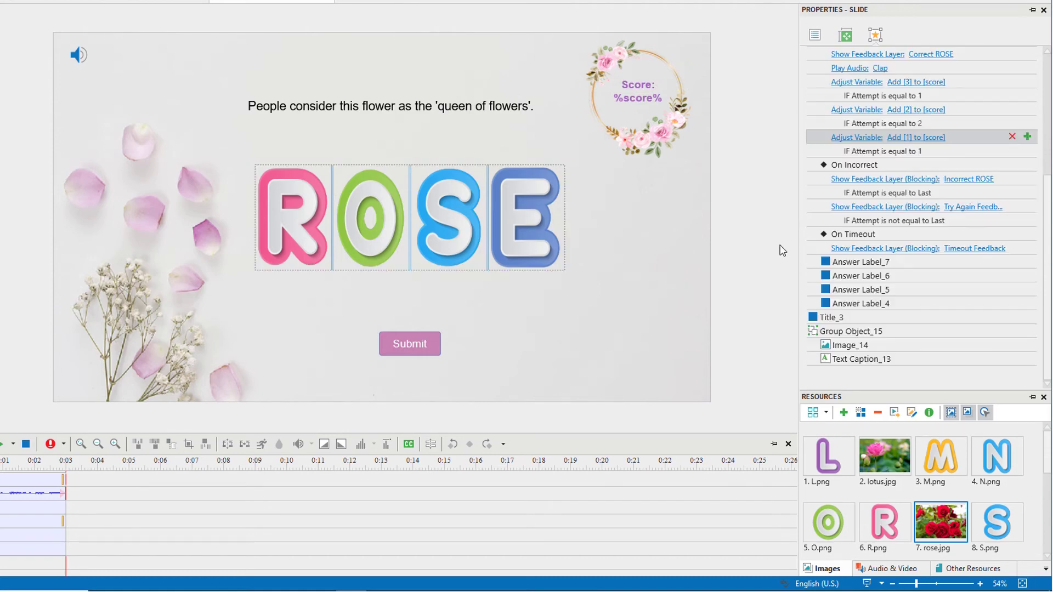
pyautogui.click(899, 151)
pyautogui.click(1026, 151)
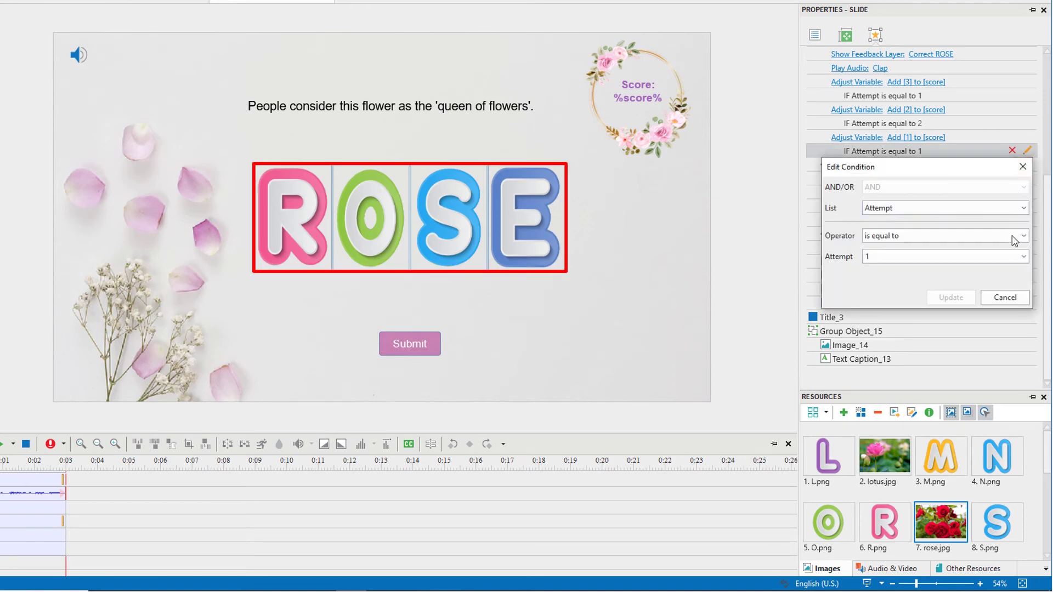
pyautogui.click(1023, 257)
pyautogui.click(872, 296)
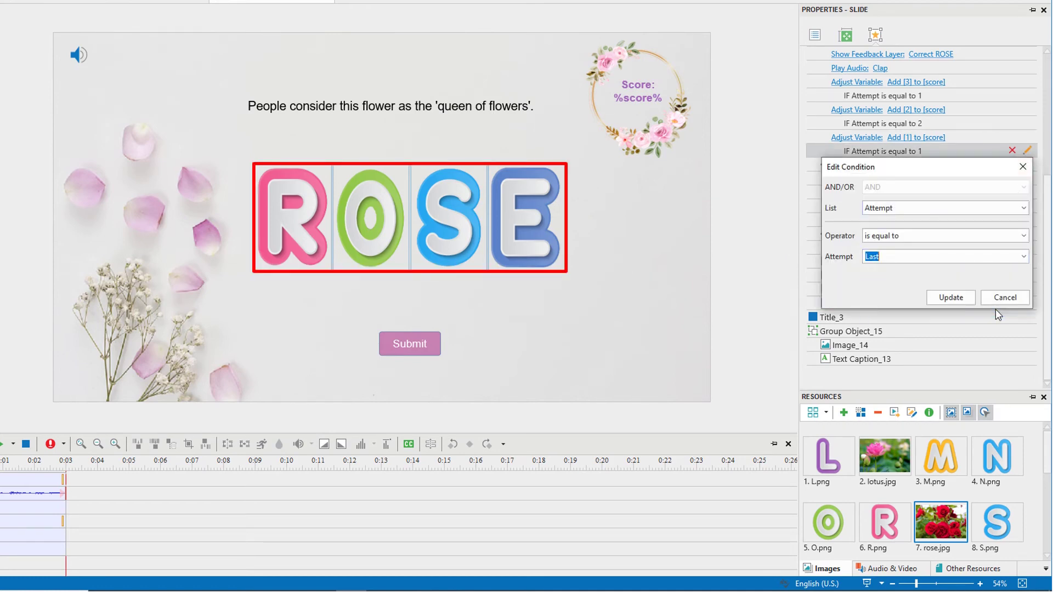
pyautogui.click(952, 298)
# Step: Make the On Incorrect event's Incorrect ROSE and Try Again feedback layer actions non-blocking
pyautogui.scroll(1, 932, 246)
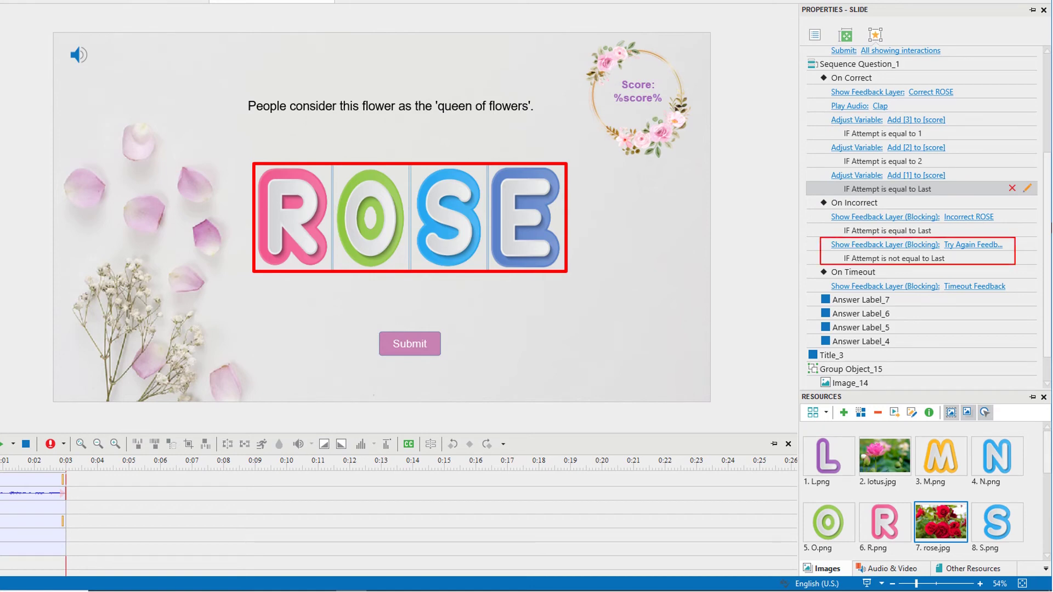
pyautogui.click(885, 217)
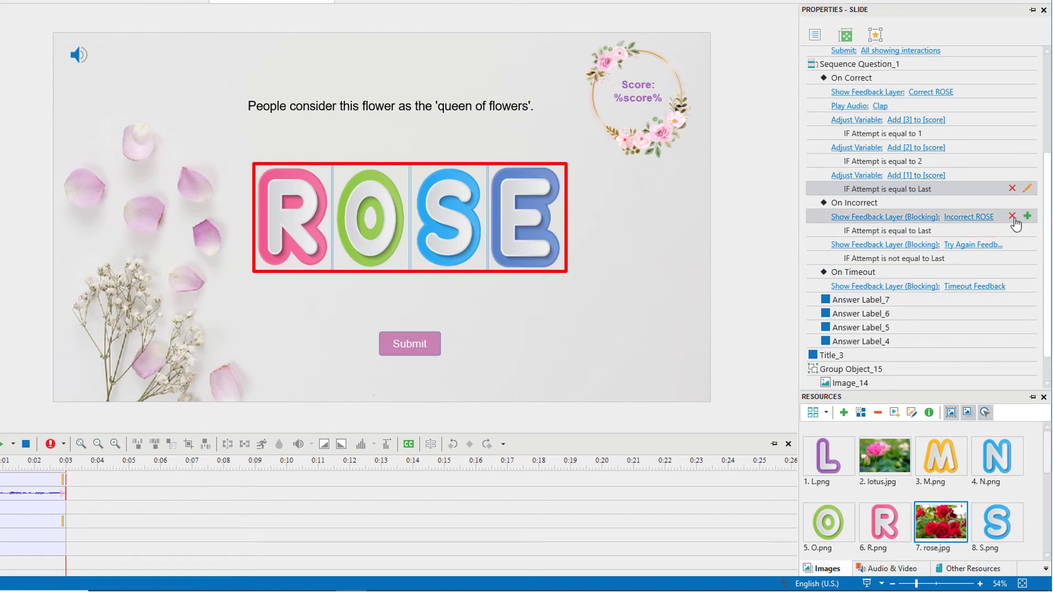
pyautogui.click(872, 295)
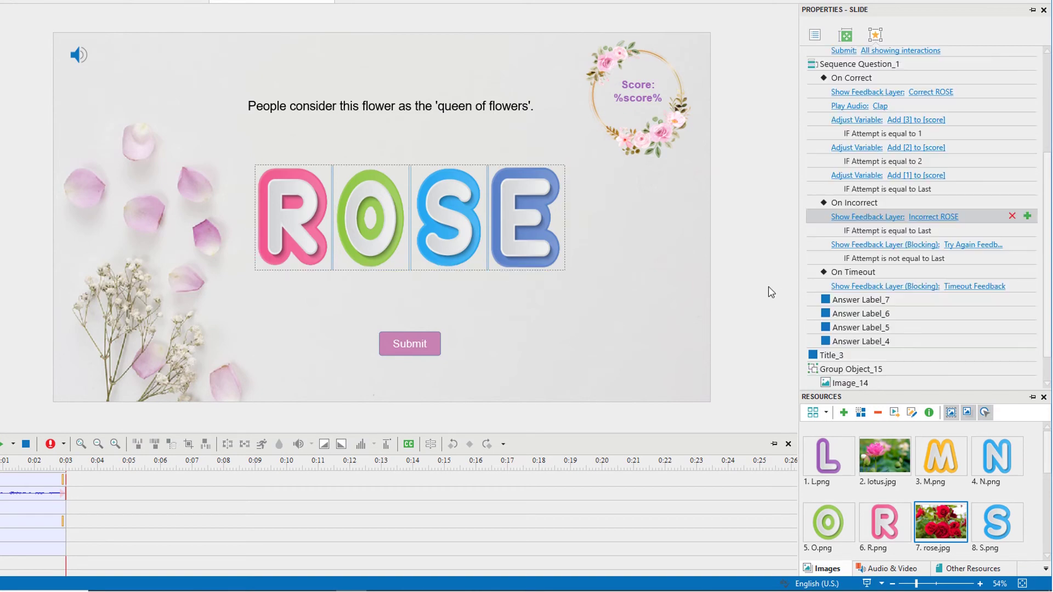
pyautogui.click(885, 244)
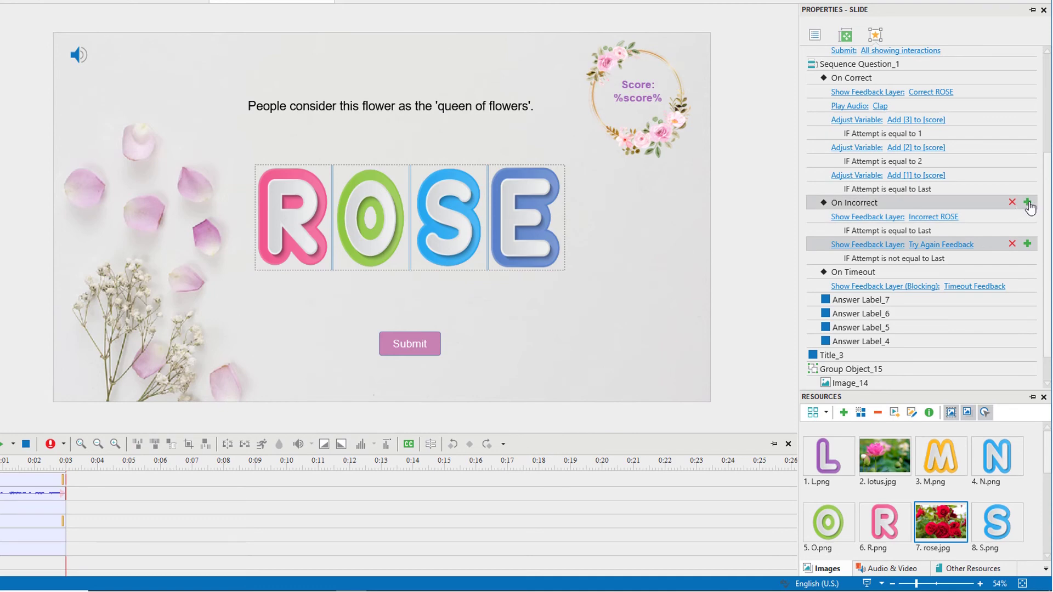
# Step: Add a non-blocking Play Audio action with the Game over sound to the ROSE question's On Incorrect event
pyautogui.click(1027, 204)
pyautogui.click(765, 362)
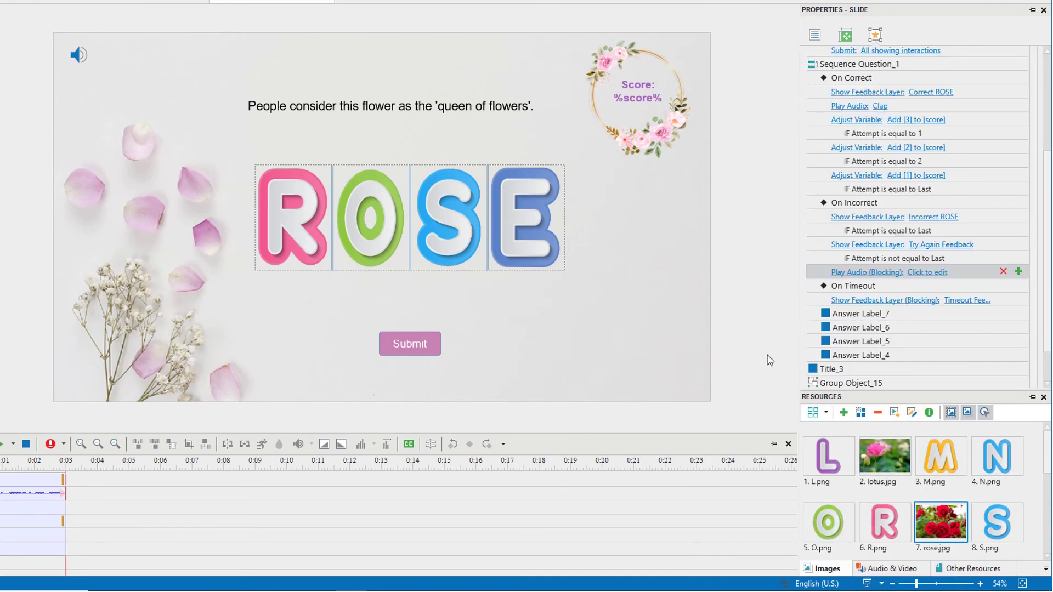
pyautogui.click(930, 274)
pyautogui.click(890, 294)
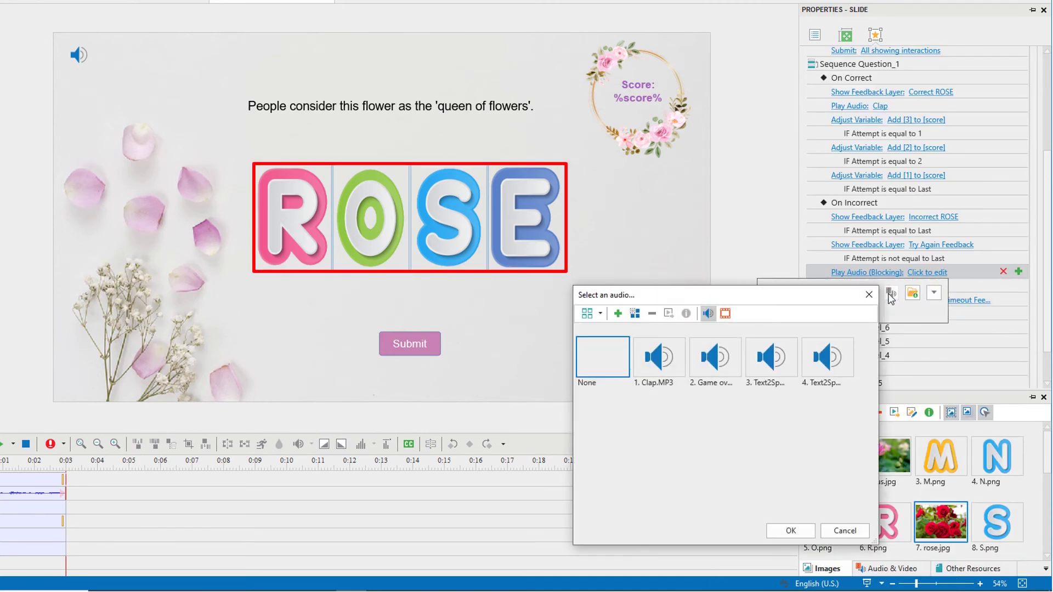
pyautogui.click(715, 359)
pyautogui.click(781, 530)
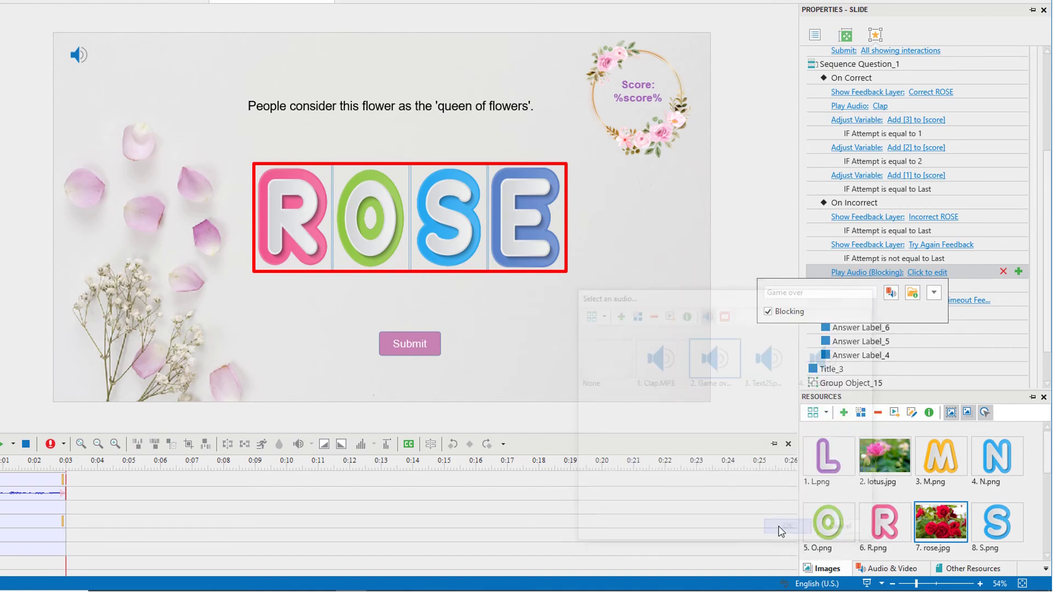
pyautogui.click(777, 334)
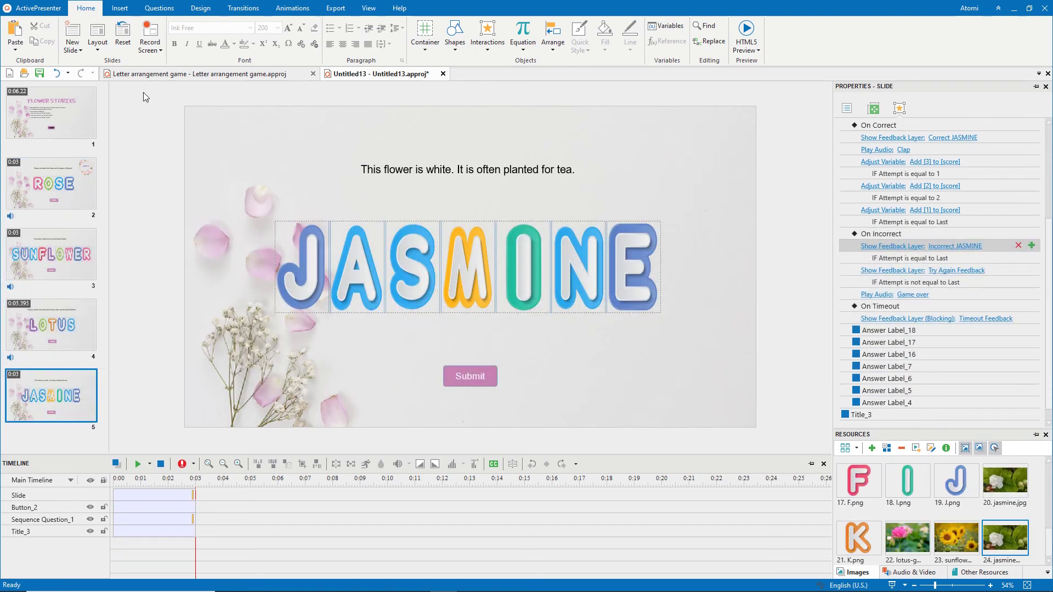
# Step: Add a flower-background slide after the JASMINE slide and insert a text caption reading "Thank you!" on it
pyautogui.click(73, 47)
pyautogui.click(279, 143)
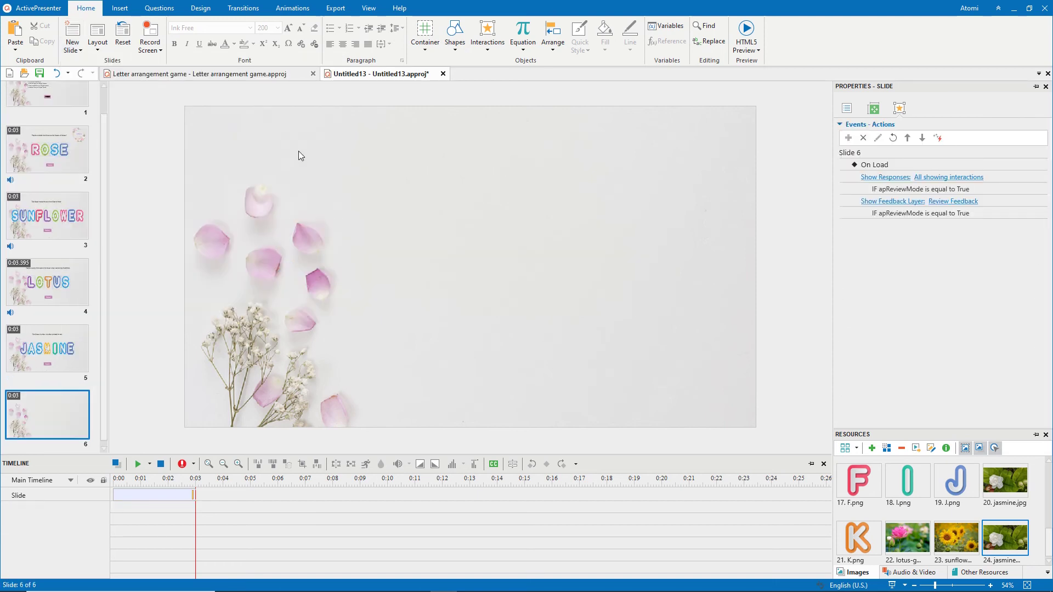
pyautogui.click(119, 8)
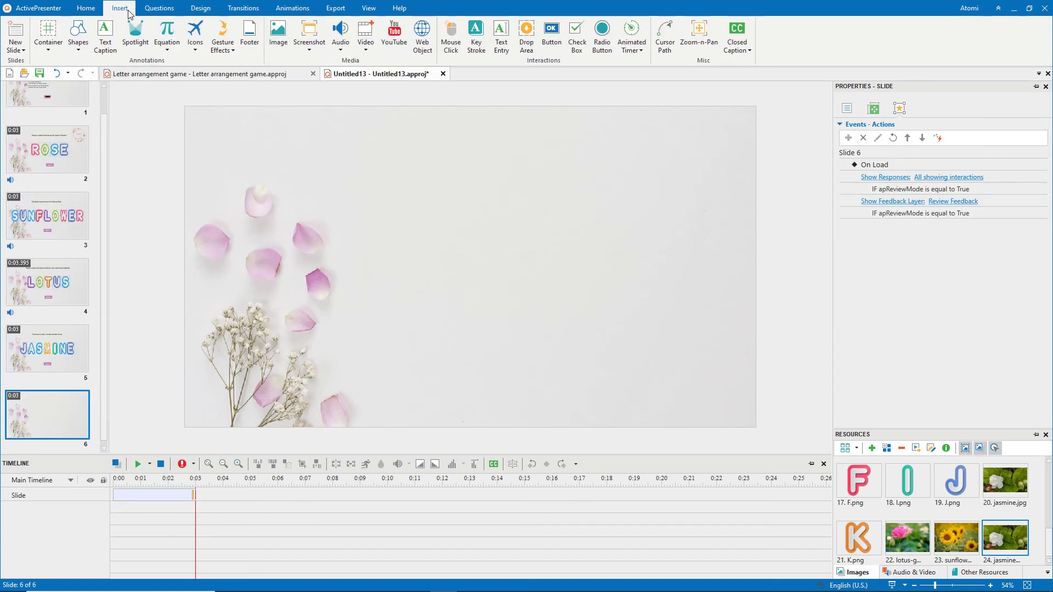
pyautogui.click(113, 49)
pyautogui.moveTo(395, 197); pyautogui.dragTo(612, 284)
pyautogui.write('Thank you!')
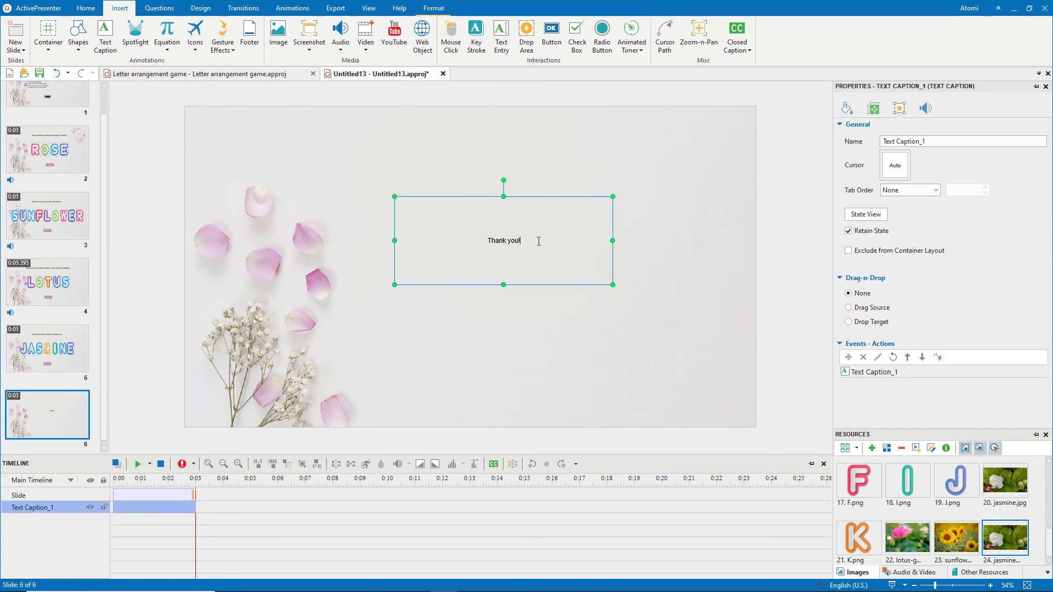
# Step: Format the "Thank you!" caption in bold Ink Free, size 200, with its color sampled from a pink petal in the background
pyautogui.click(94, 10)
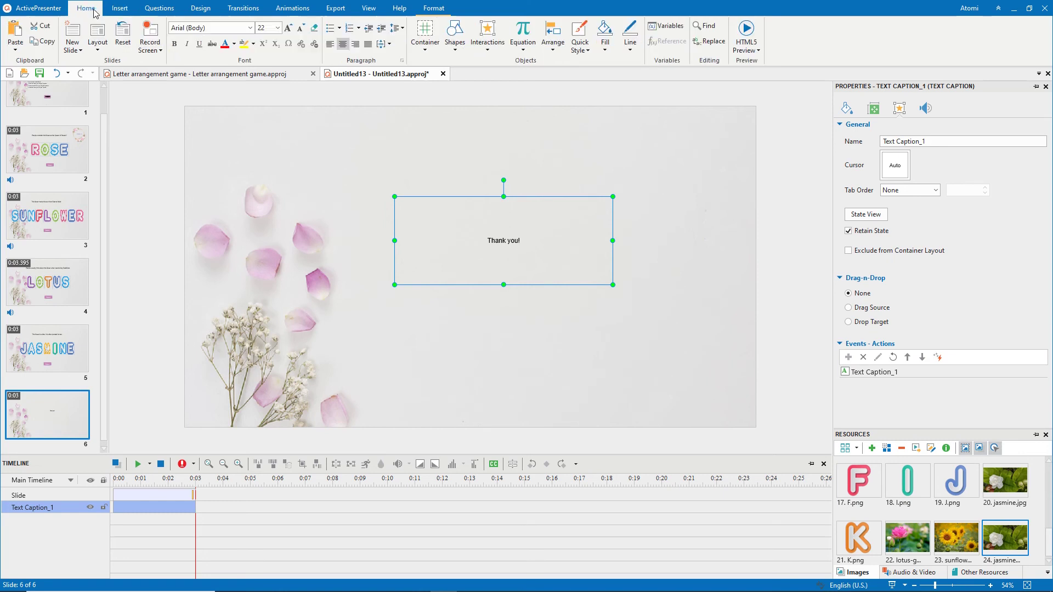
pyautogui.click(211, 28)
pyautogui.write('Ink Free')
pyautogui.press('Return')
pyautogui.click(256, 28)
pyautogui.write('200')
pyautogui.press('Return')
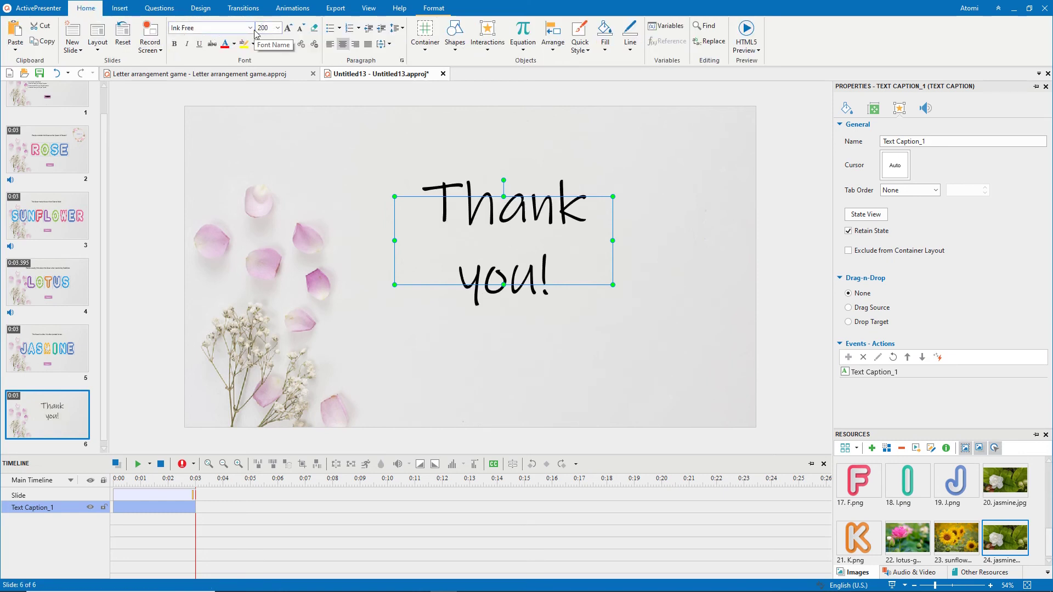
pyautogui.click(235, 49)
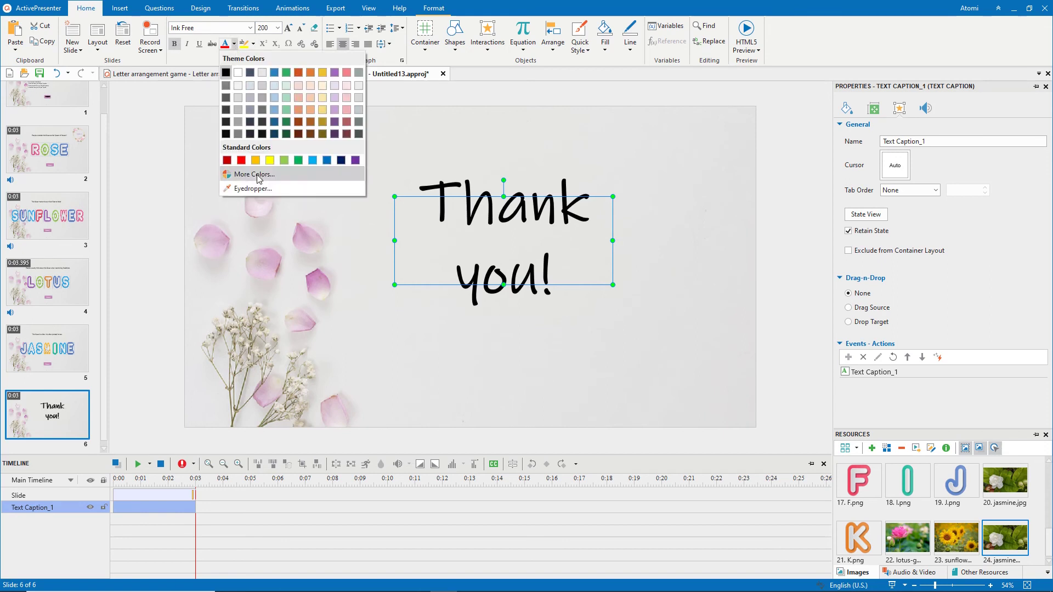
pyautogui.click(258, 186)
pyautogui.click(308, 236)
# Step: Widen the "Thank you!" caption to fit one line and center it horizontally and vertically on the slide
pyautogui.moveTo(394, 240); pyautogui.dragTo(289, 240)
pyautogui.click(430, 10)
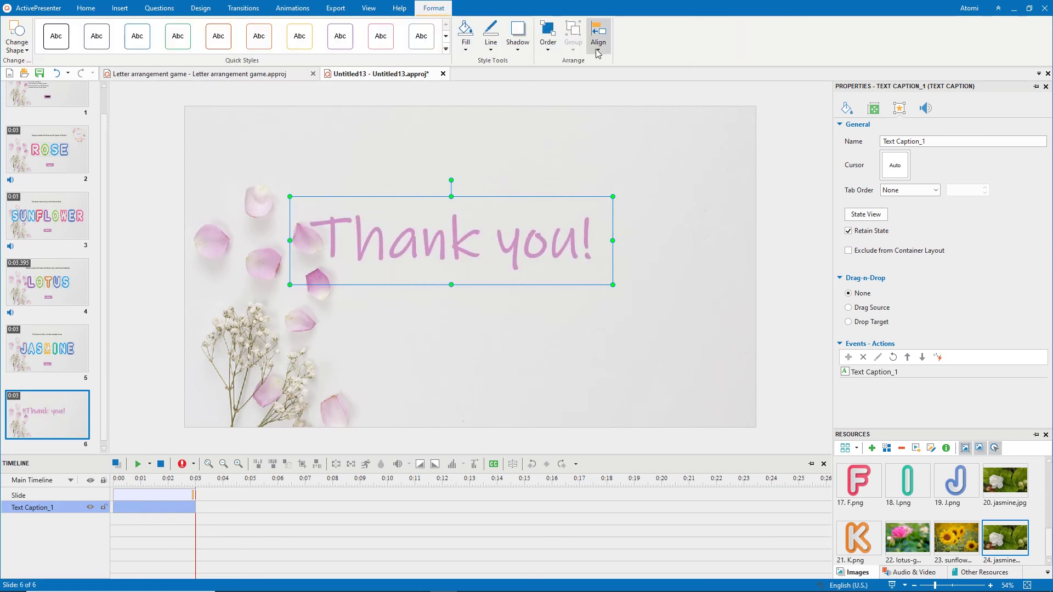
pyautogui.click(599, 44)
pyautogui.click(598, 148)
pyautogui.click(601, 51)
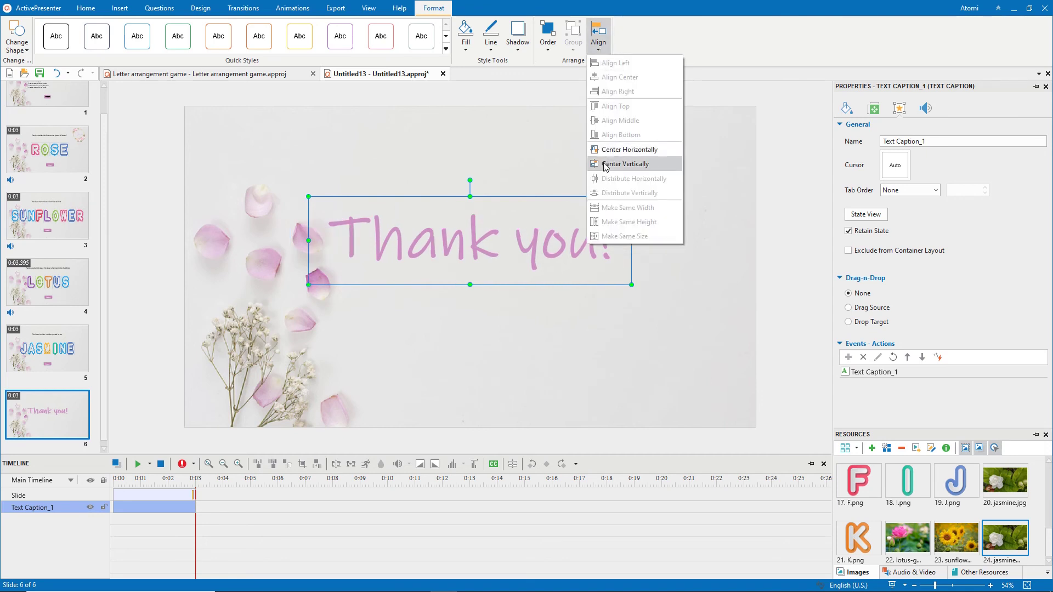
pyautogui.click(604, 163)
pyautogui.click(604, 166)
# Step: Set the grouped score display on the ROSE slide to show over multiple slides
pyautogui.click(82, 158)
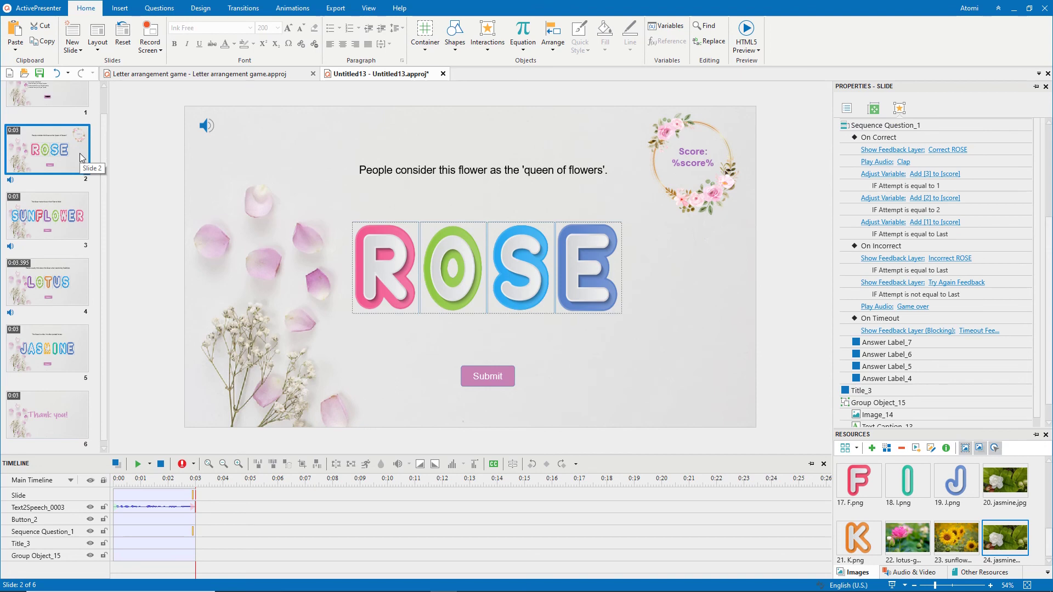
pyautogui.click(623, 113)
pyautogui.rightClick(678, 197)
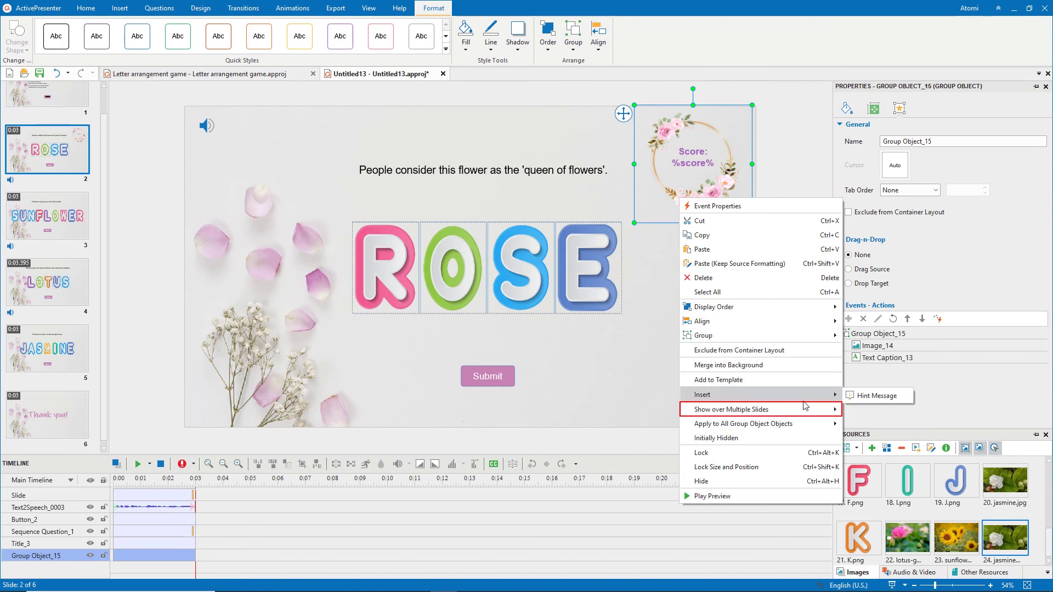
pyautogui.moveTo(811, 409)
pyautogui.click(853, 412)
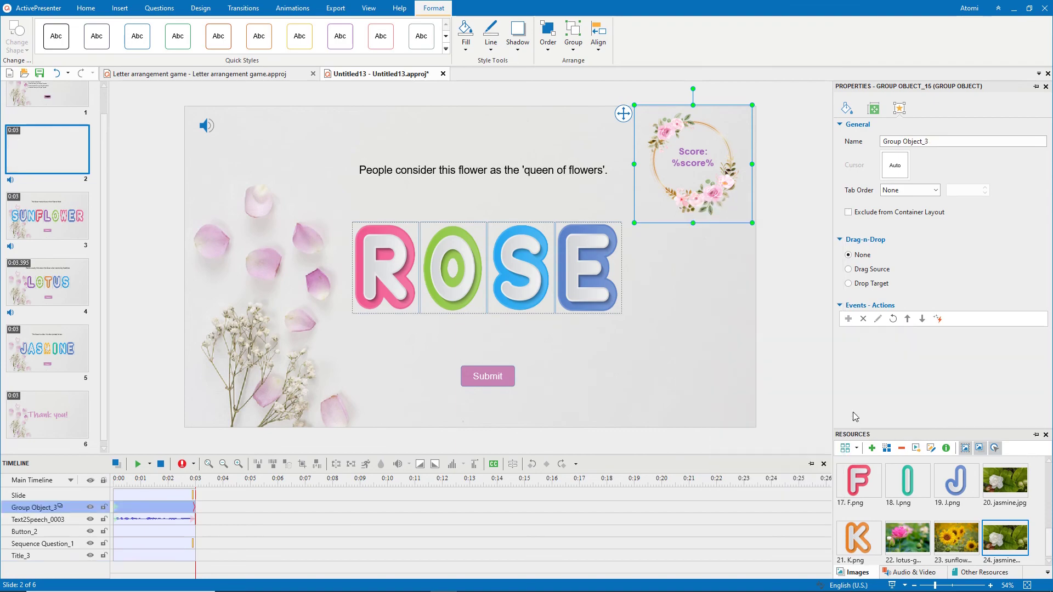